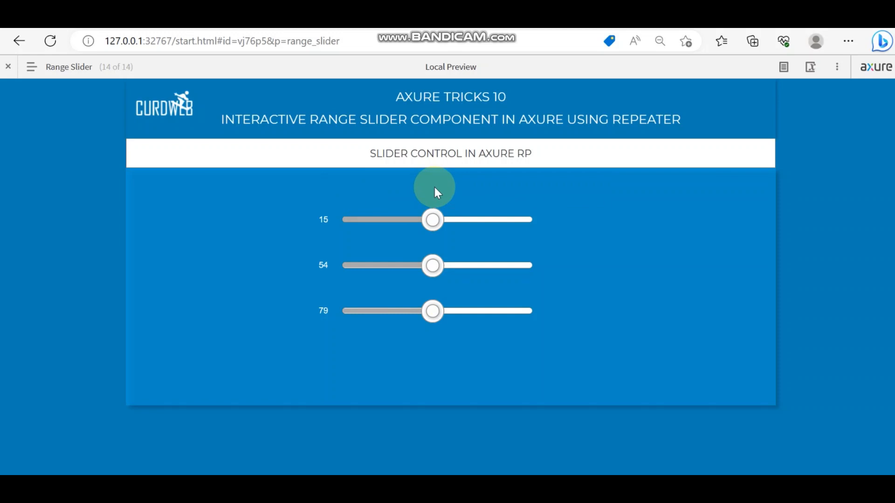
Try out the three range sliders in the preview, moving the first to both ends and the other two to their maximum.
{"action": "left_click", "coordinate": [434, 220]}
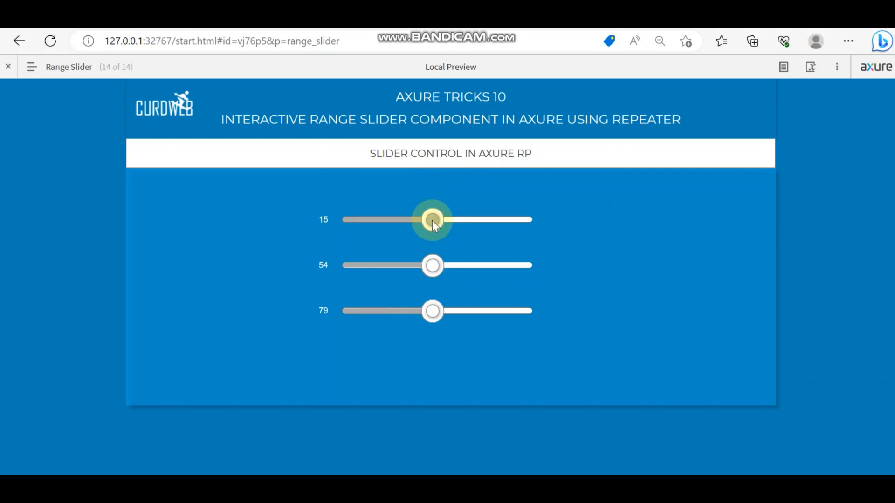
{"action": "left_click_drag", "start_coordinate": [432, 222], "coordinate": [338, 222]}
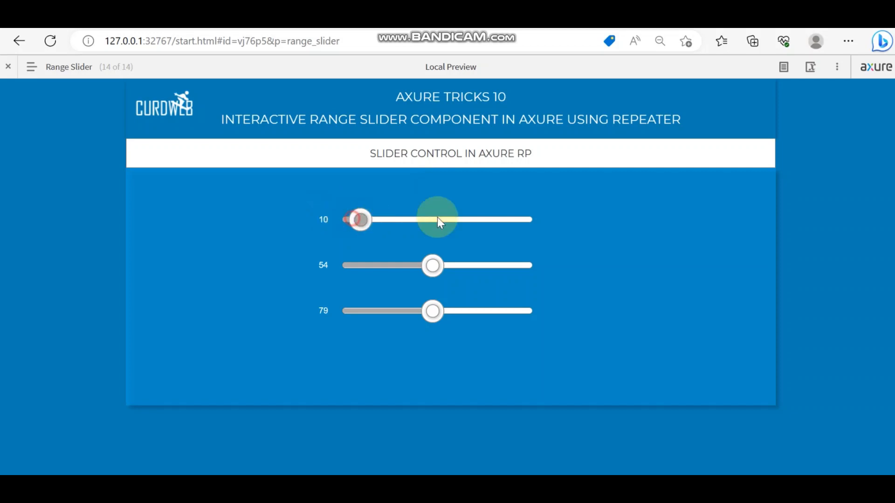
{"action": "left_click", "coordinate": [526, 218]}
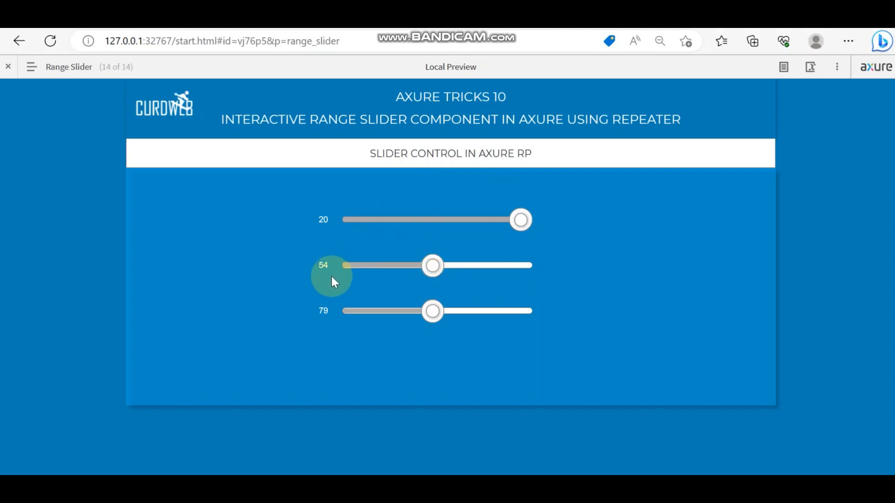
{"action": "left_click_drag", "start_coordinate": [429, 272], "coordinate": [553, 267]}
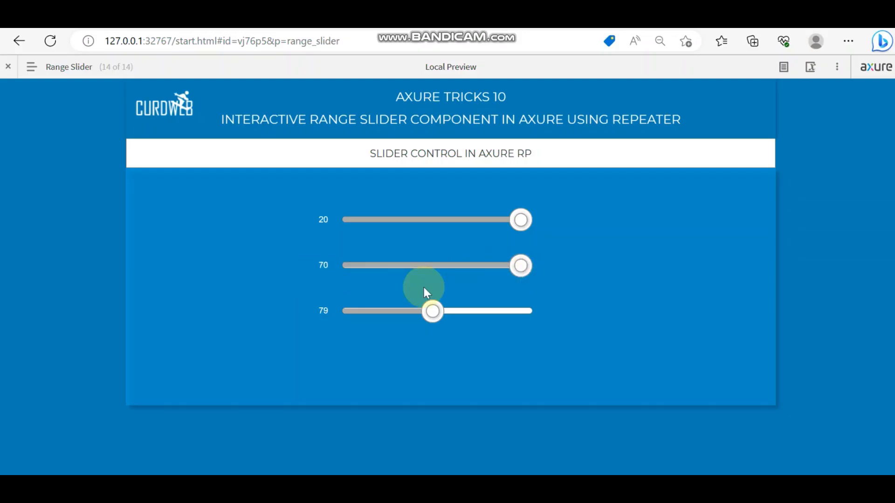
{"action": "left_click_drag", "start_coordinate": [434, 313], "coordinate": [520, 314]}
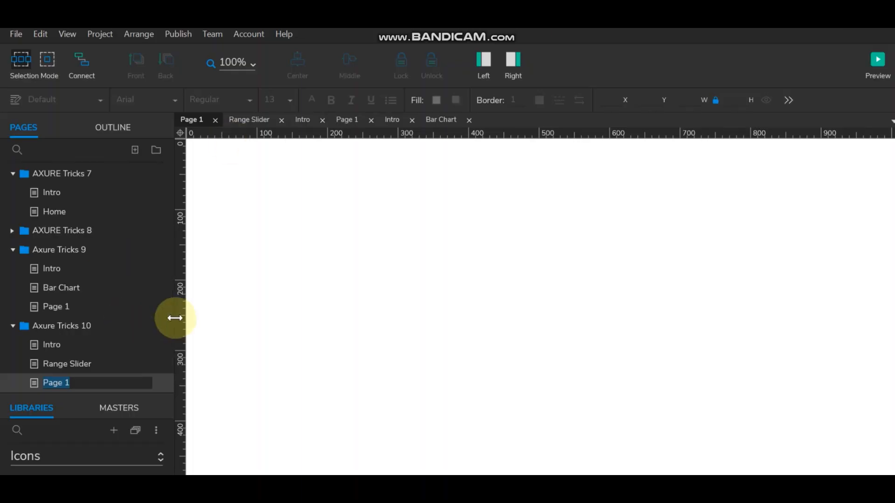
Rename the new page under Axure Tricks 10 as Demo.
{"action": "left_click", "coordinate": [82, 386]}
{"action": "left_click_drag", "start_coordinate": [81, 386], "coordinate": [42, 386]}
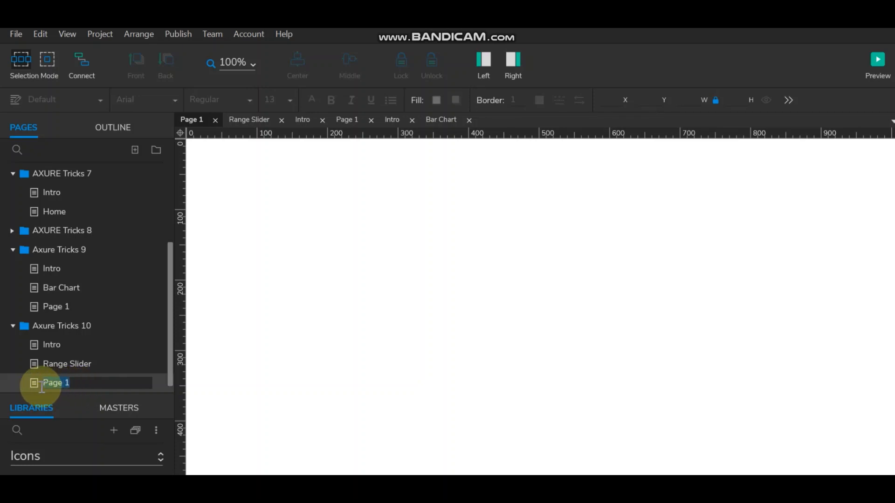
{"action": "type", "text": "Demo"}
{"action": "left_click", "coordinate": [282, 371]}
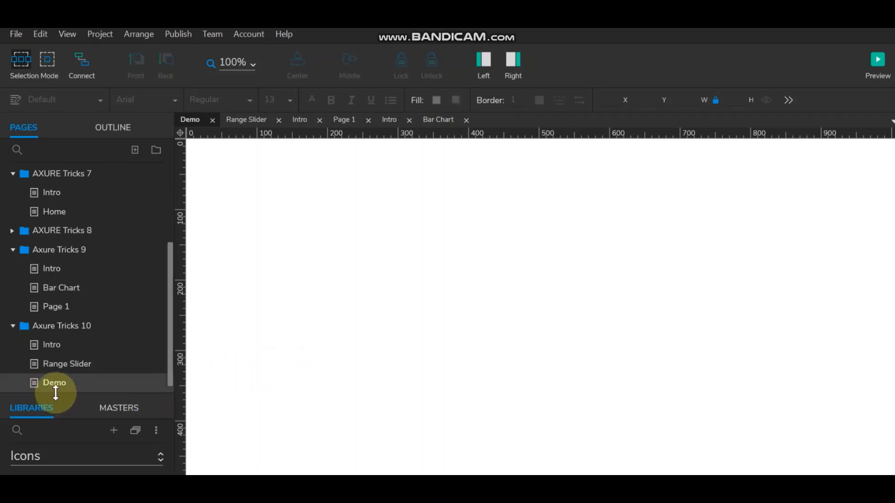
Enlarge the widget library area in height and width and switch it to the Default library.
{"action": "left_click_drag", "start_coordinate": [56, 392], "coordinate": [59, 191]}
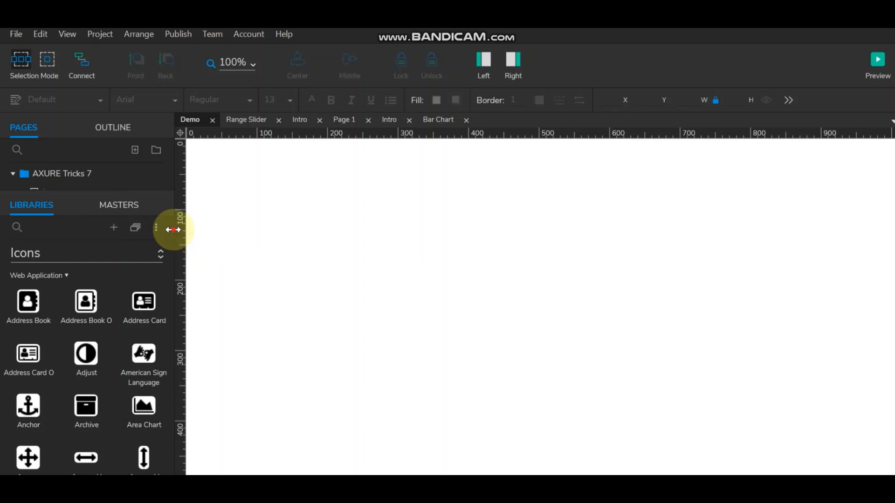
{"action": "left_click_drag", "start_coordinate": [172, 228], "coordinate": [205, 231]}
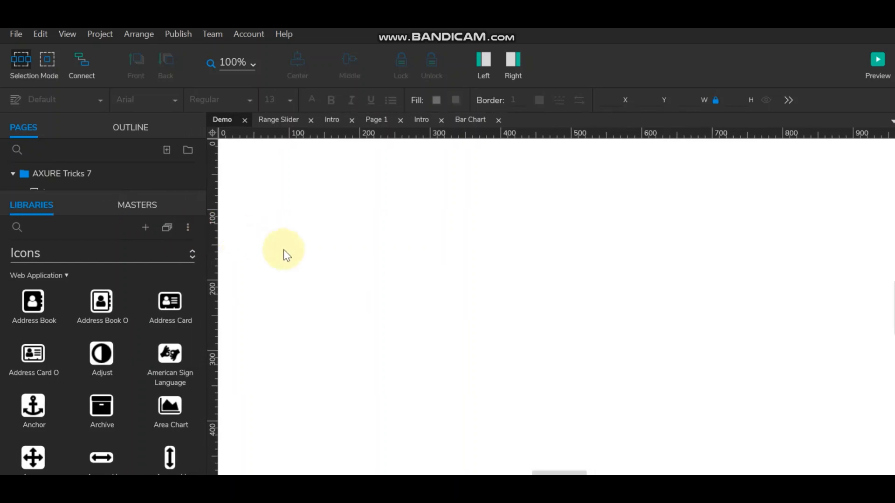
{"action": "left_click", "coordinate": [75, 254]}
{"action": "left_click", "coordinate": [58, 299]}
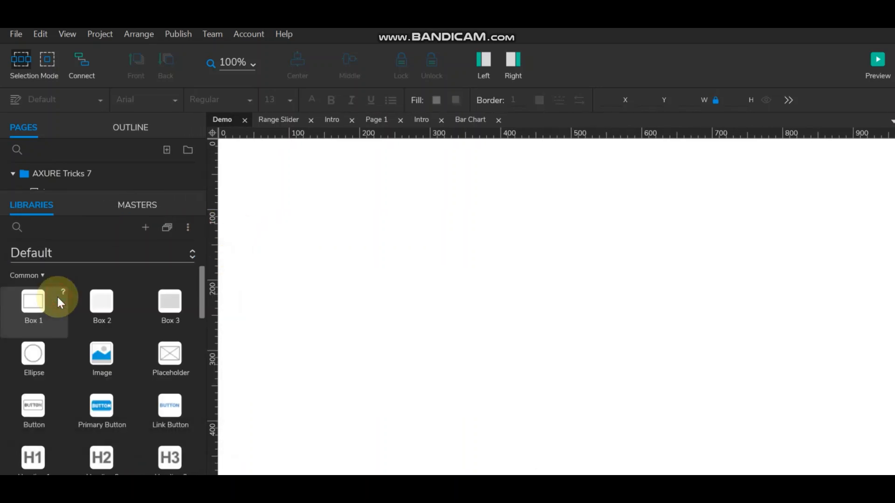
Place a Box 1 widget at about x 225, y 99 and reduce its height to 20, keeping it 300 wide.
{"action": "left_click_drag", "start_coordinate": [45, 304], "coordinate": [376, 209]}
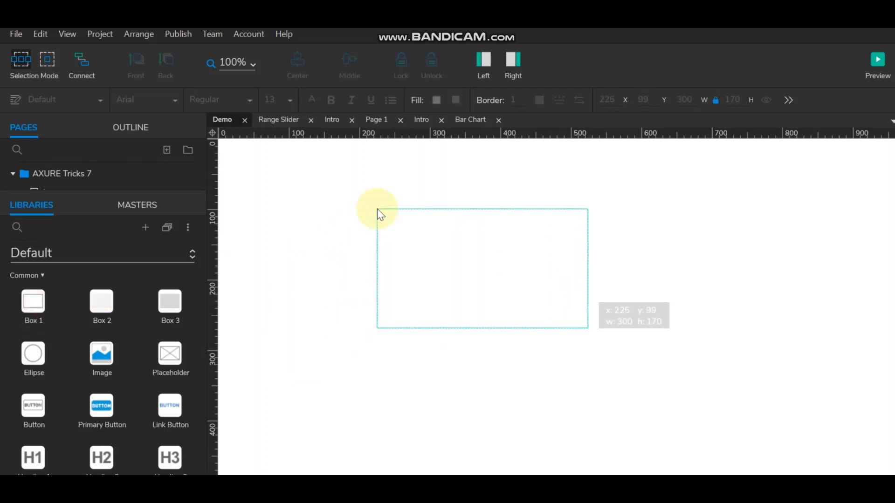
{"action": "left_click_drag", "start_coordinate": [482, 327], "coordinate": [469, 228]}
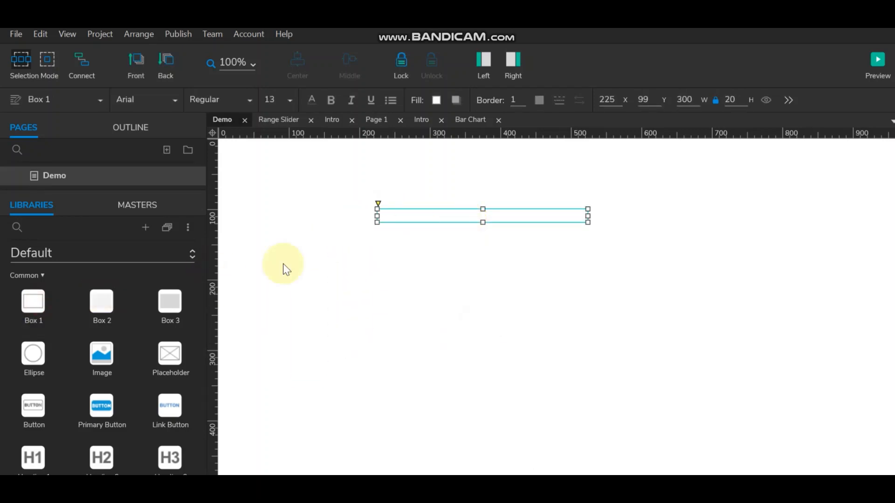
{"action": "left_click", "coordinate": [513, 253]}
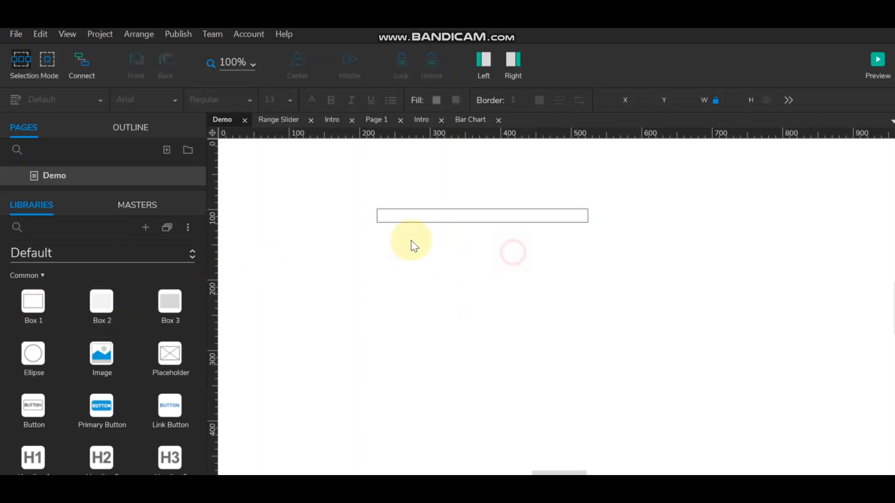
Round the thin bar's corners with a radius of 20.
{"action": "left_click", "coordinate": [438, 218]}
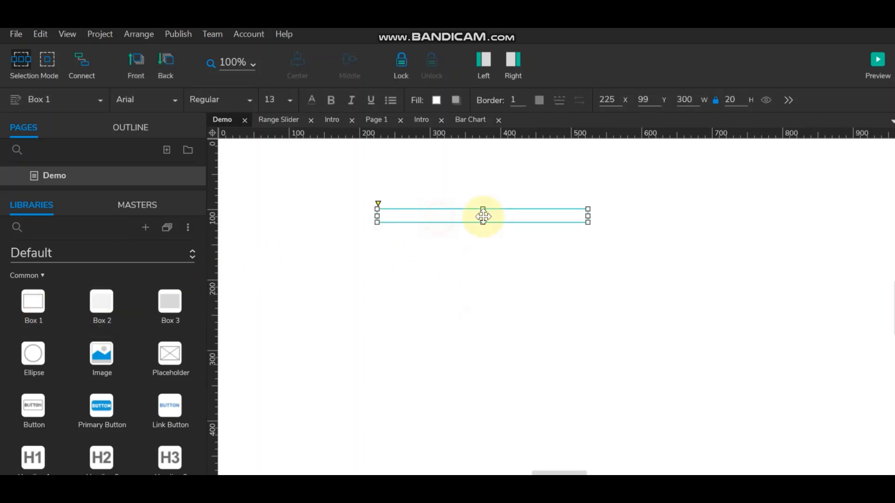
{"action": "left_click", "coordinate": [514, 59]}
{"action": "scroll", "coordinate": [784, 399], "scroll_direction": "down", "scroll_amount": 5}
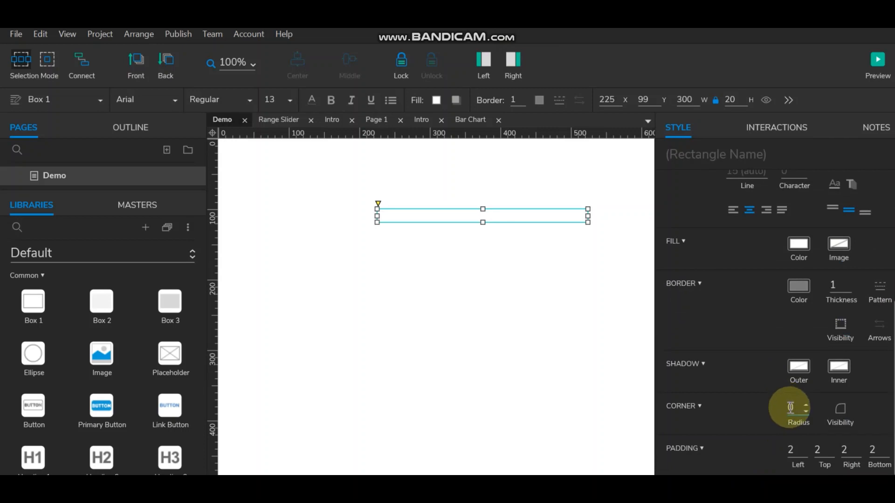
{"action": "left_click", "coordinate": [791, 408]}
{"action": "type", "text": "30"}
{"action": "left_click", "coordinate": [532, 240]}
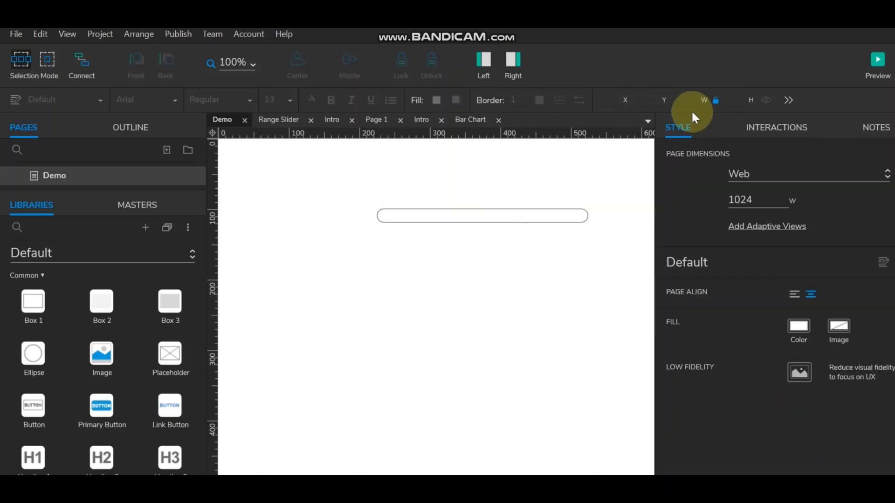
{"action": "left_click", "coordinate": [516, 61]}
Duplicate the rounded bar just below the original, at about y 127, and fill the copy with light grey at 44% opacity.
{"action": "left_click", "coordinate": [444, 212]}
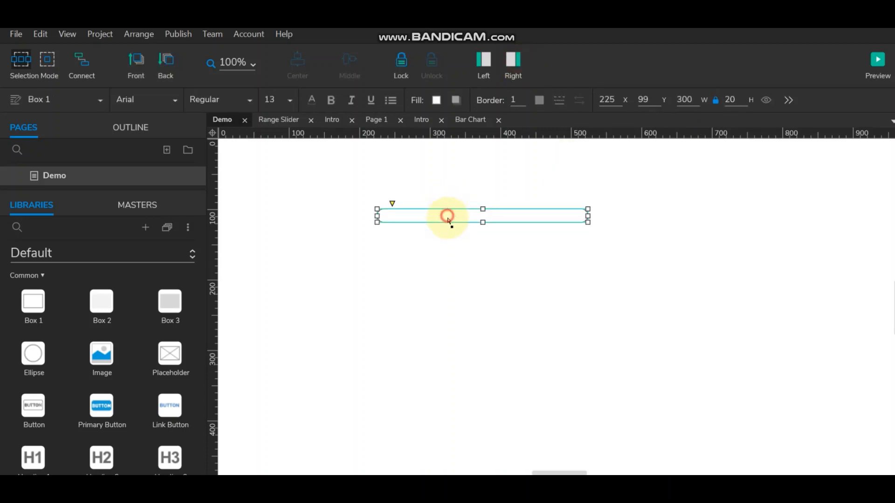
{"action": "left_click_drag", "start_coordinate": [449, 220], "coordinate": [450, 235]}
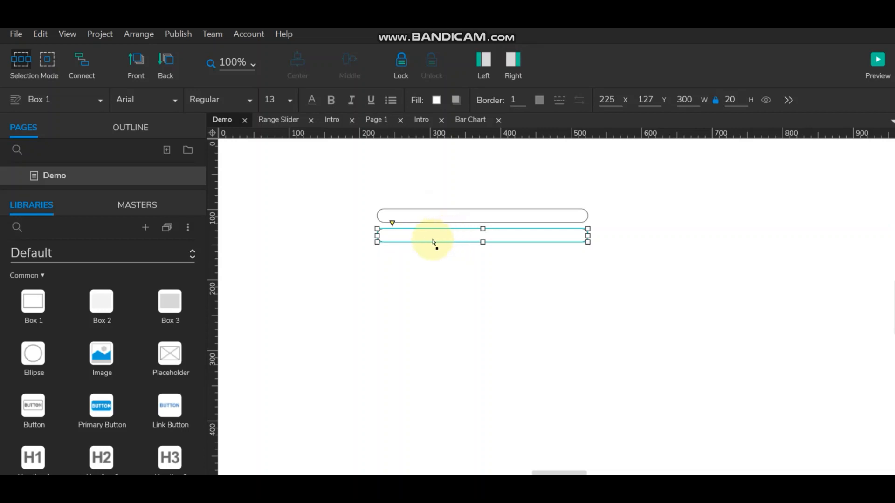
{"action": "left_click", "coordinate": [437, 100]}
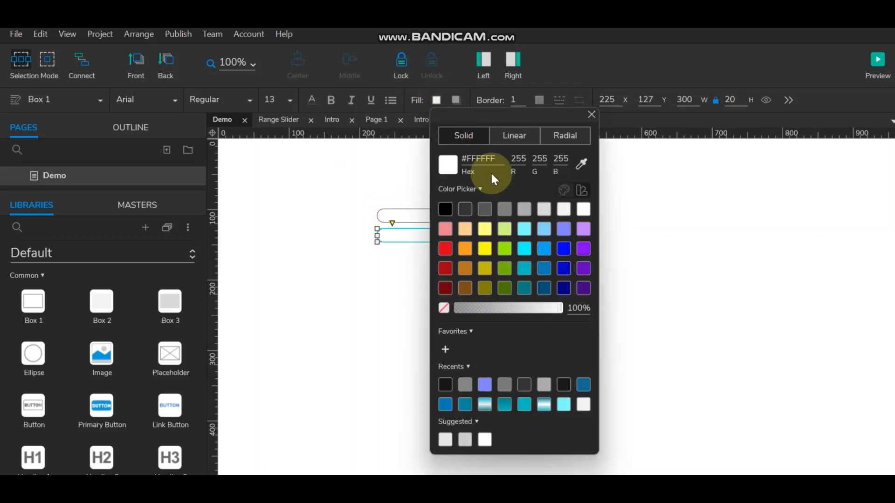
{"action": "left_click", "coordinate": [465, 384]}
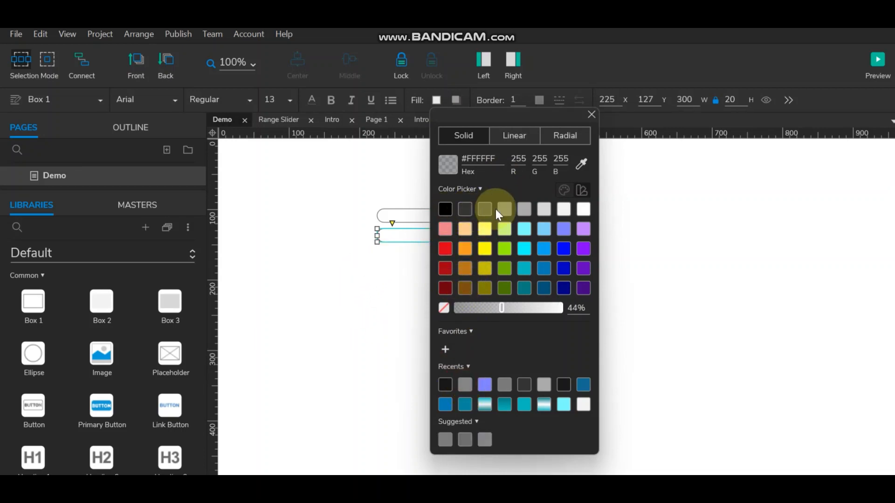
{"action": "left_click", "coordinate": [530, 212]}
{"action": "left_click", "coordinate": [374, 263]}
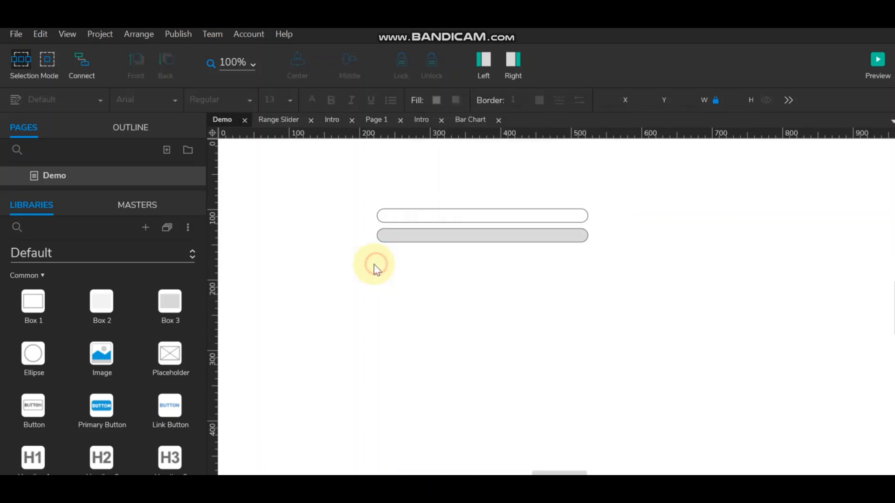
Set the grey bar's border thickness to 0.
{"action": "left_click", "coordinate": [465, 236]}
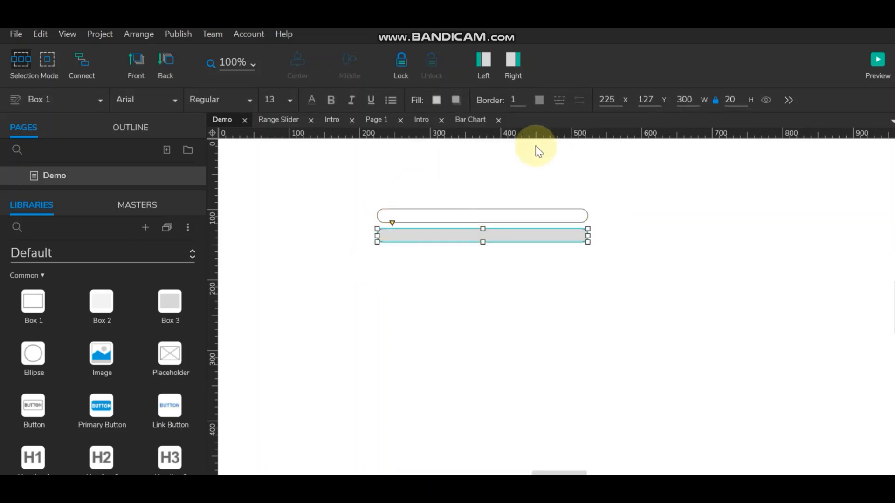
{"action": "left_click", "coordinate": [524, 103]}
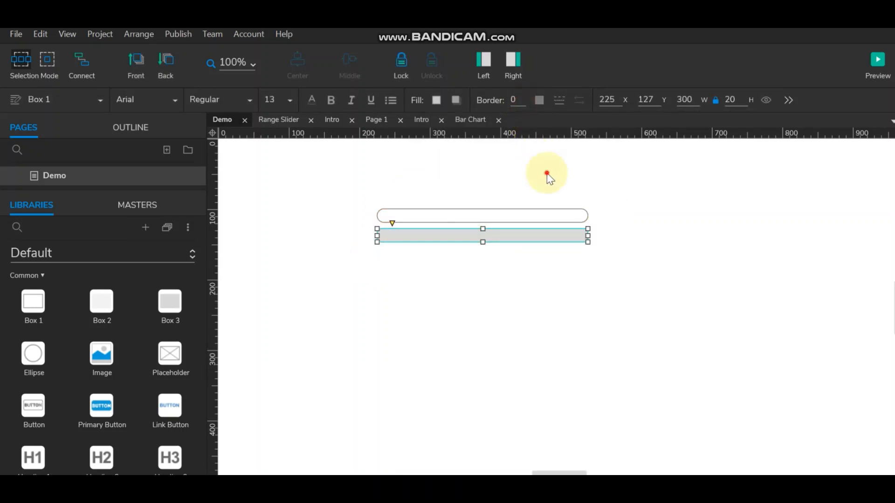
{"action": "left_click", "coordinate": [415, 286]}
Move the grey bar exactly over the outlined bar, at x 225, y 99.
{"action": "left_click", "coordinate": [459, 237]}
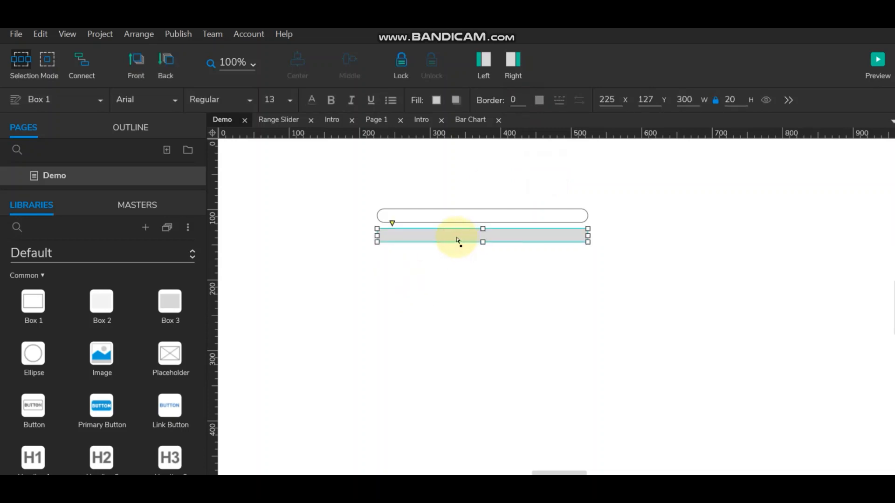
{"action": "left_click", "coordinate": [456, 216]}
{"action": "left_click", "coordinate": [521, 288]}
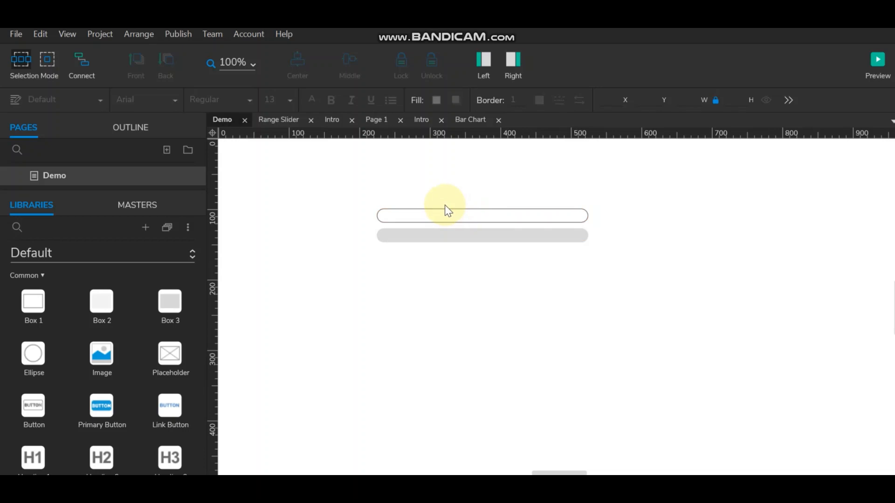
{"action": "left_click_drag", "start_coordinate": [438, 235], "coordinate": [443, 216]}
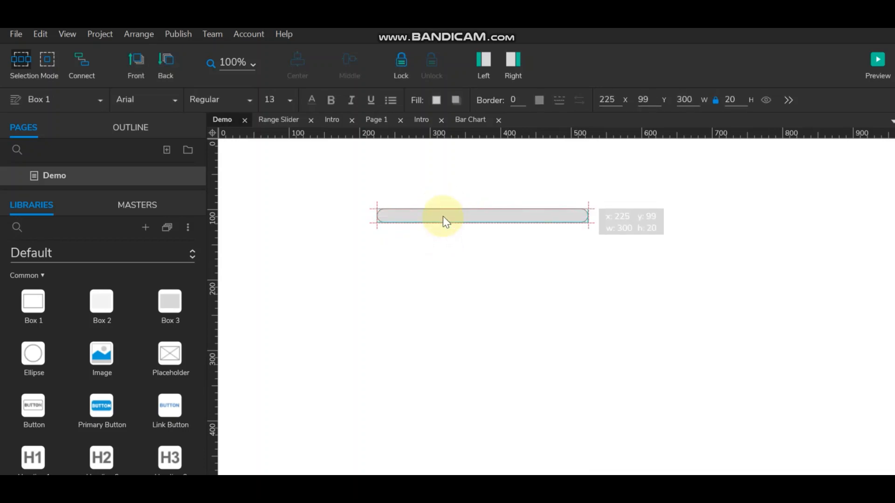
{"action": "left_click", "coordinate": [595, 252]}
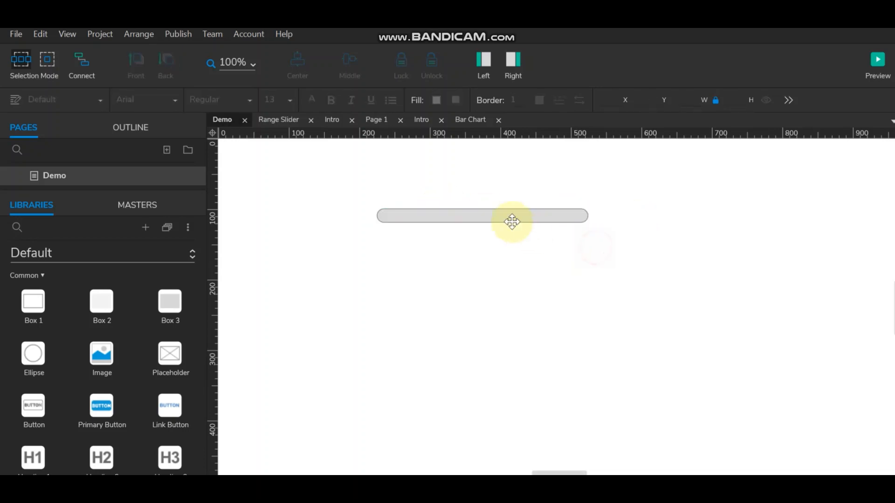
Shorten the grey bar from its right end to about 188 wide, so it covers only part of the outlined bar.
{"action": "left_click", "coordinate": [508, 216]}
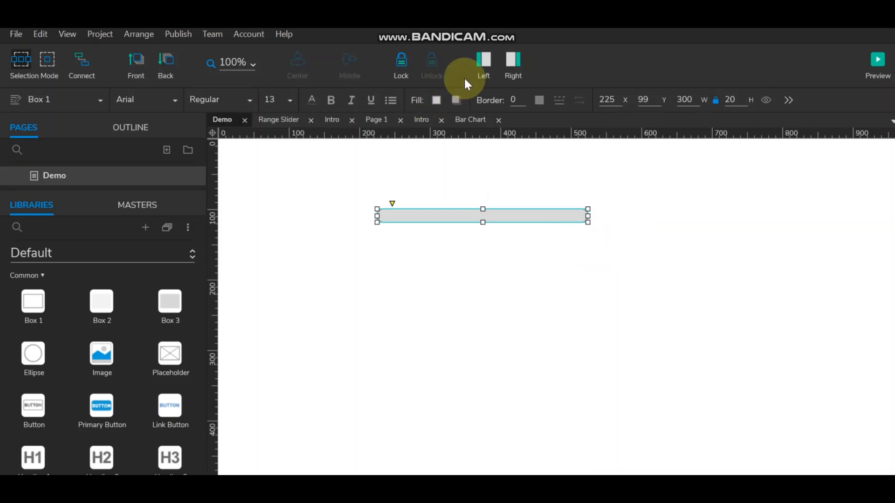
{"action": "left_click", "coordinate": [480, 60]}
{"action": "left_click", "coordinate": [515, 62]}
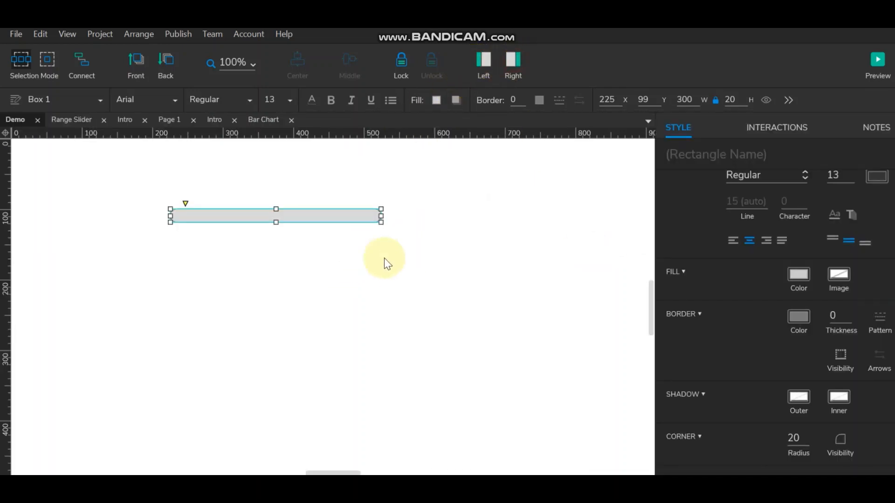
{"action": "left_click_drag", "start_coordinate": [380, 218], "coordinate": [303, 217]}
{"action": "left_click", "coordinate": [320, 259]}
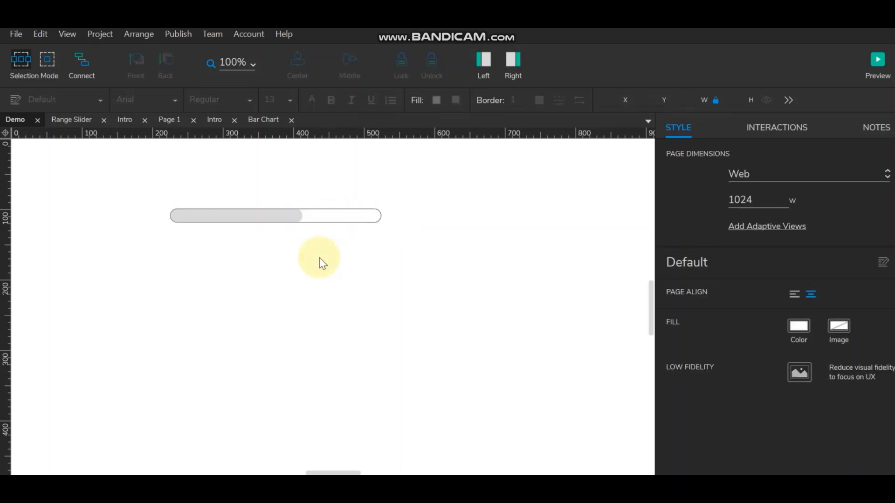
{"action": "left_click", "coordinate": [278, 215]}
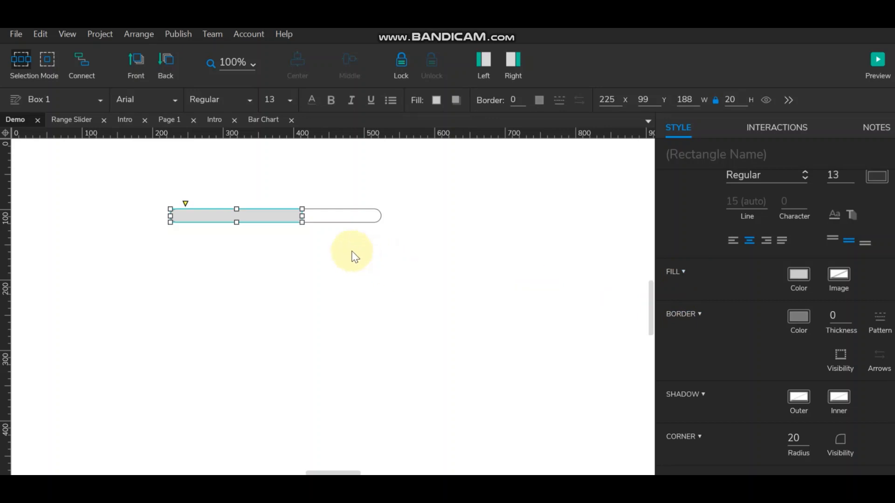
{"action": "left_click", "coordinate": [514, 60]}
{"action": "left_click", "coordinate": [488, 59]}
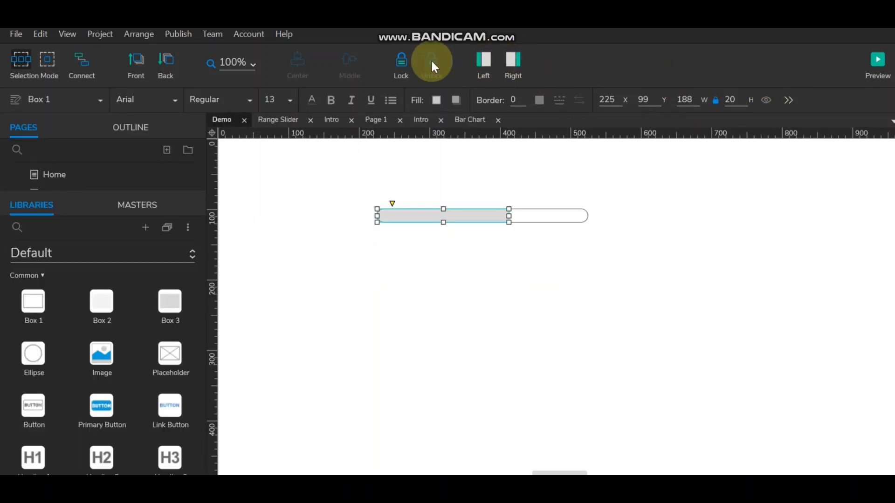
Add an Ellipse widget, shrink it to a small circle and place it over the grey bar's right end as the slider handle.
{"action": "left_click", "coordinate": [385, 325]}
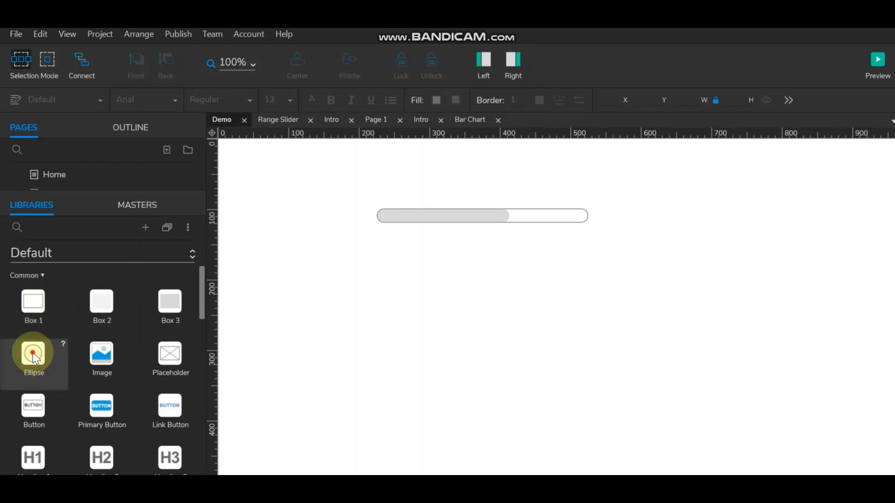
{"action": "left_click_drag", "start_coordinate": [34, 364], "coordinate": [516, 405]}
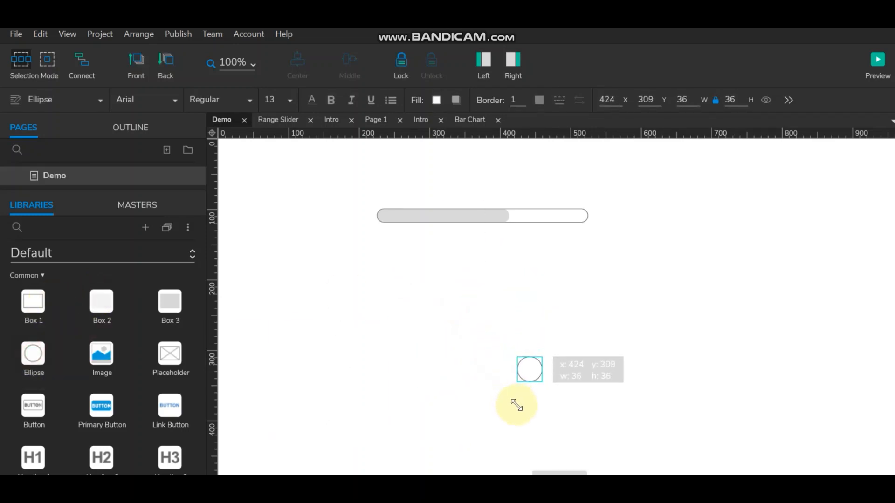
{"action": "left_click_drag", "start_coordinate": [531, 373], "coordinate": [512, 234]}
{"action": "left_click", "coordinate": [582, 288]}
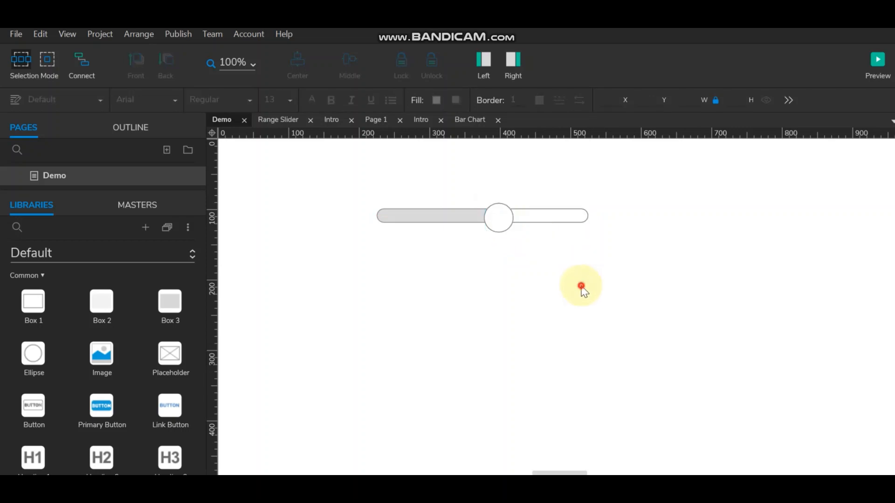
Hide the pages and libraries pane and centre the circular handle vertically on the slider bars.
{"action": "left_click", "coordinate": [474, 82]}
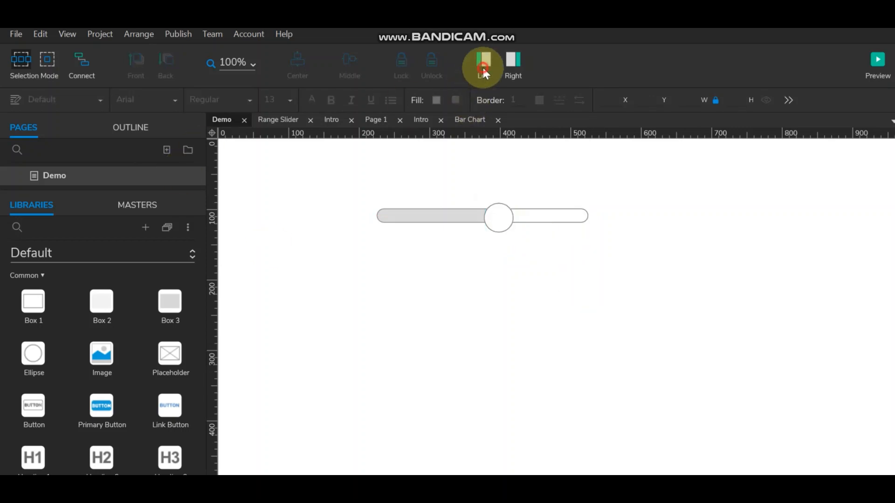
{"action": "left_click_drag", "start_coordinate": [289, 216], "coordinate": [285, 216]}
{"action": "left_click", "coordinate": [351, 255]}
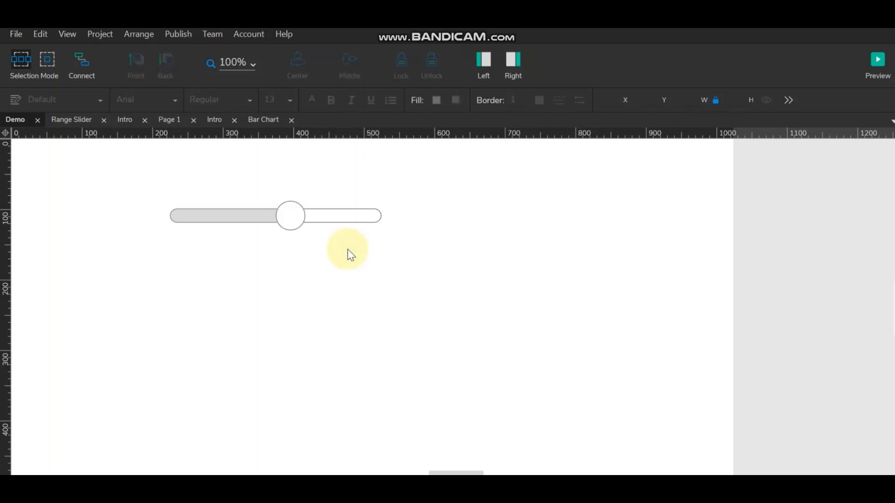
Unlink the outlined bar's width and height, and set its height to 10.
{"action": "left_click", "coordinate": [351, 216]}
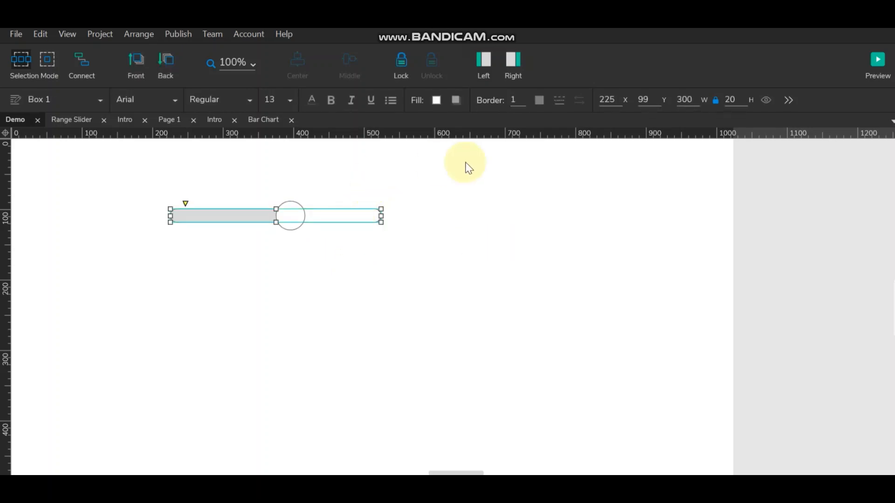
{"action": "left_click", "coordinate": [715, 99]}
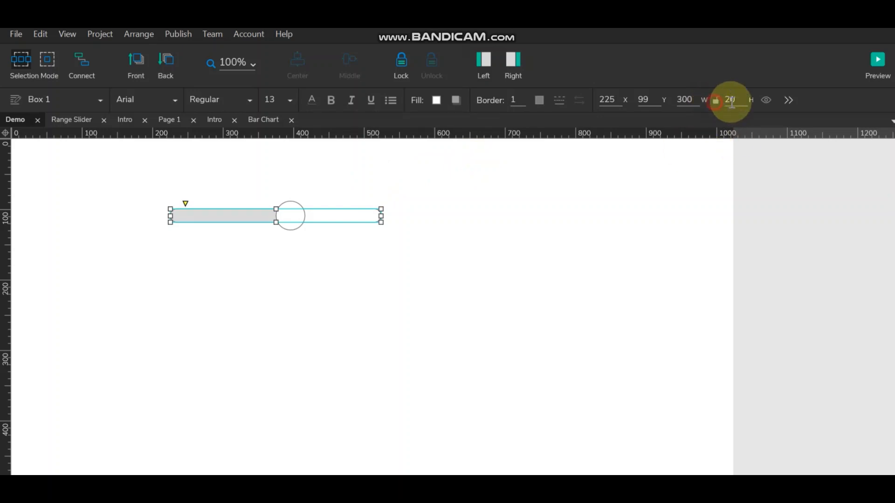
{"action": "left_click", "coordinate": [731, 100]}
{"action": "type", "text": "10"}
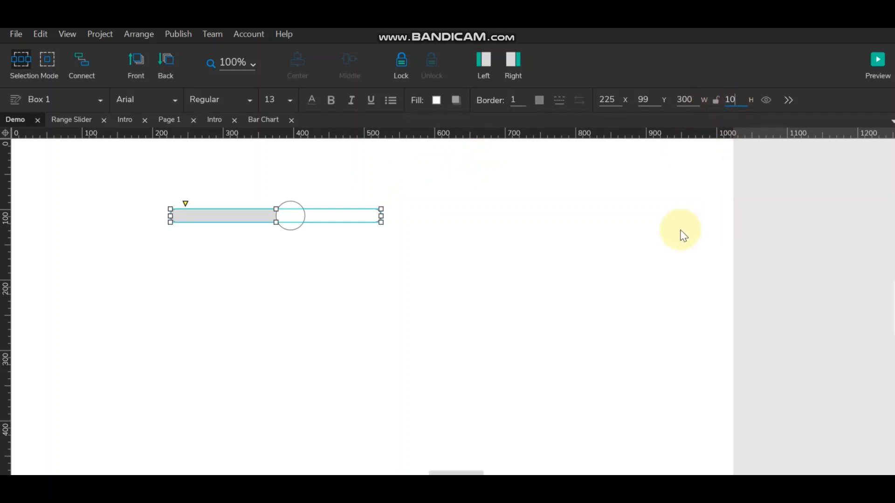
{"action": "key", "text": "Return"}
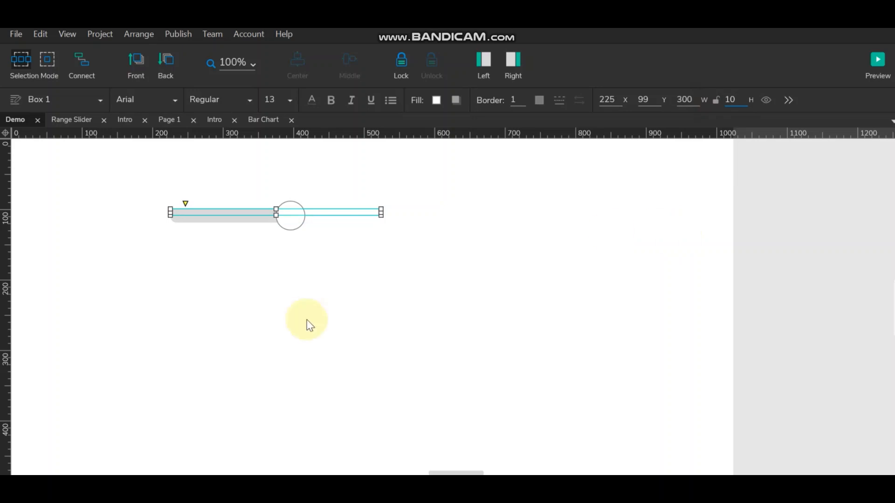
Set the grey fill bar's height to 10.
{"action": "left_click", "coordinate": [249, 220]}
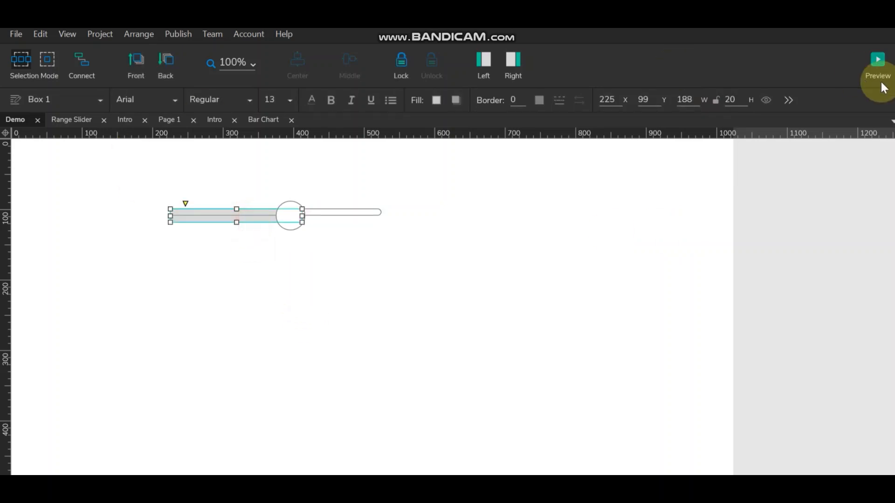
{"action": "left_click", "coordinate": [731, 100]}
{"action": "type", "text": "10"}
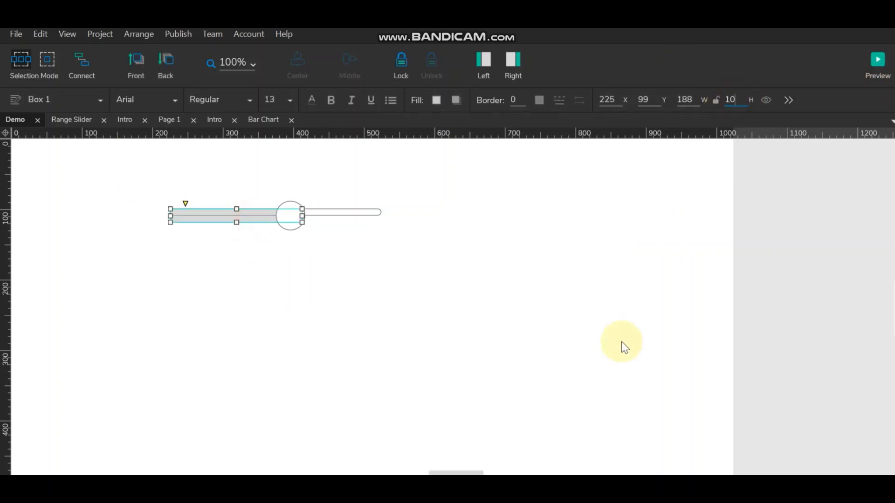
{"action": "key", "text": "Return"}
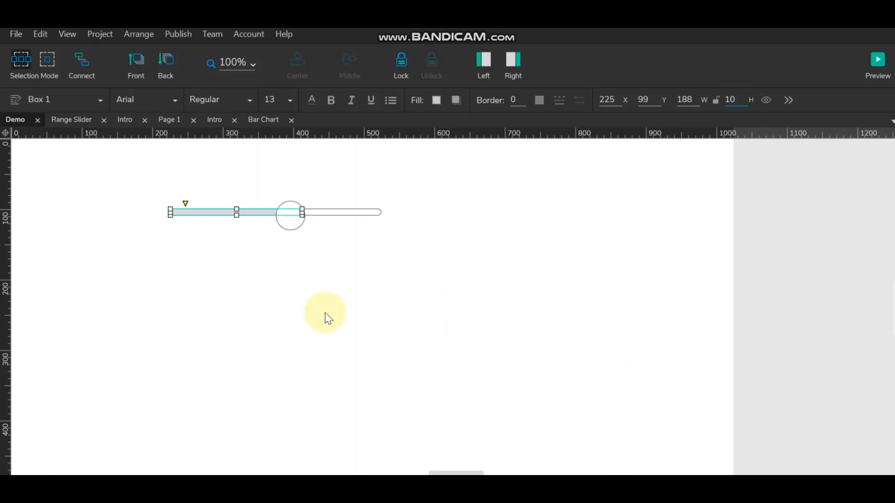
Move the circular handle aside and remove the corner rounding at the grey bar's right end.
{"action": "left_click", "coordinate": [327, 275]}
{"action": "left_click_drag", "start_coordinate": [291, 216], "coordinate": [334, 209]}
{"action": "left_click", "coordinate": [289, 210]}
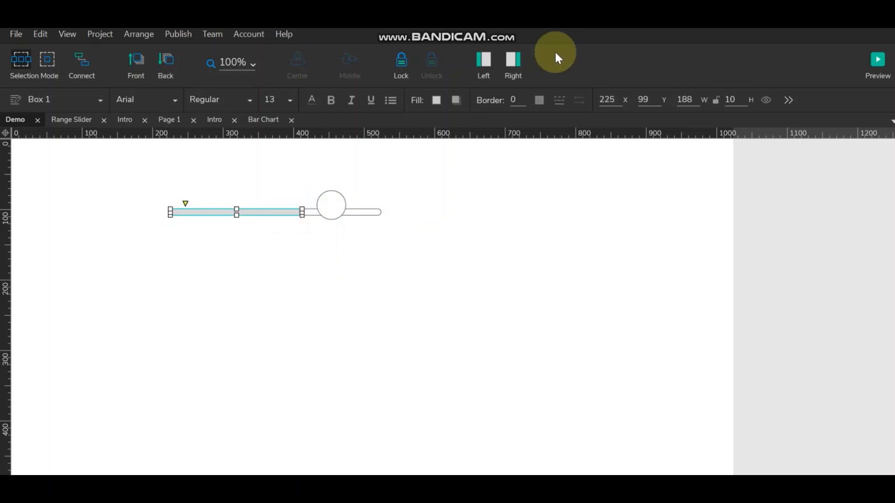
{"action": "left_click", "coordinate": [515, 61]}
{"action": "left_click", "coordinate": [842, 443]}
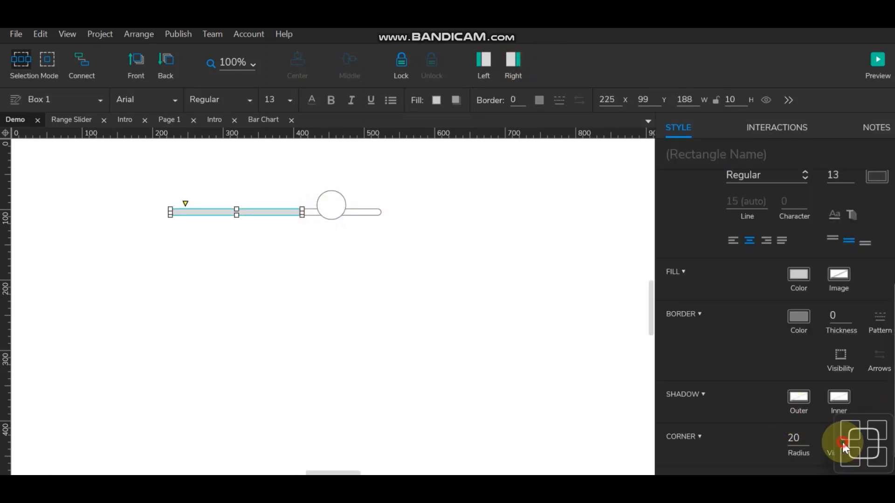
{"action": "left_click", "coordinate": [888, 439]}
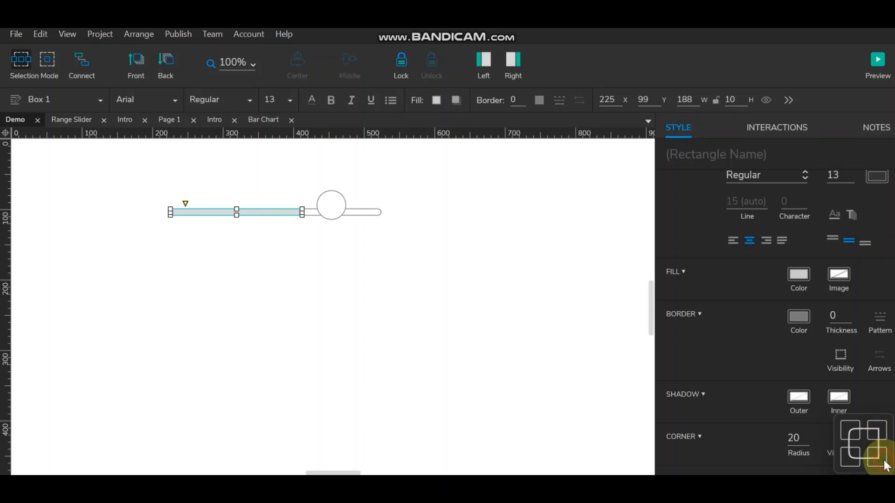
Place the circular handle back over the grey bar's right end, vertically centred at x 386, y 83.
{"action": "left_click", "coordinate": [388, 223]}
{"action": "left_click_drag", "start_coordinate": [334, 211], "coordinate": [298, 223]}
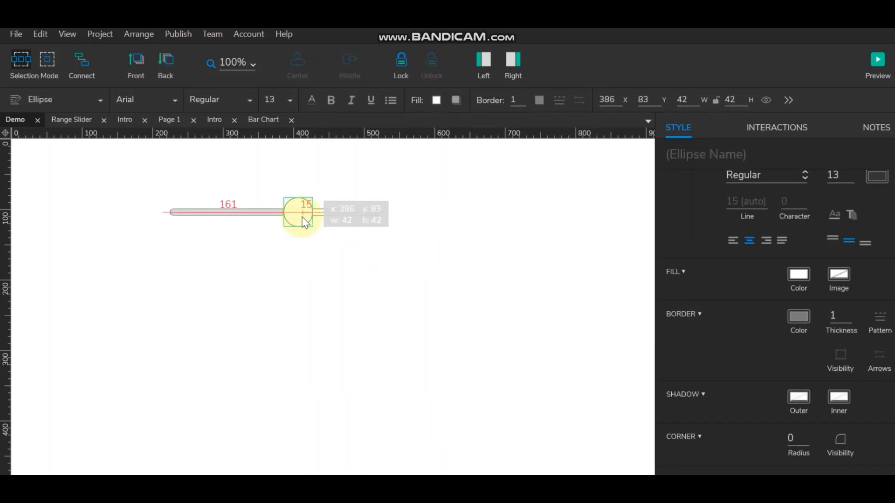
{"action": "left_click", "coordinate": [464, 301]}
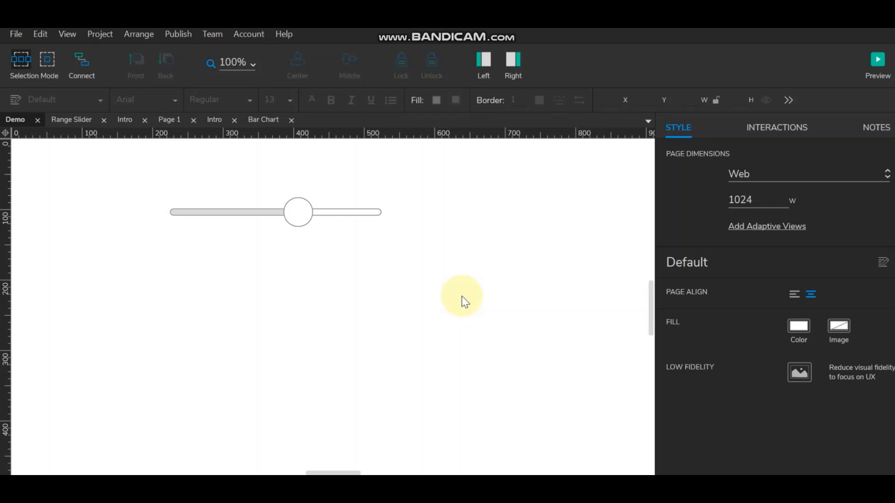
Name the outlined bar Track.
{"action": "left_click", "coordinate": [371, 212]}
{"action": "left_click", "coordinate": [709, 154]}
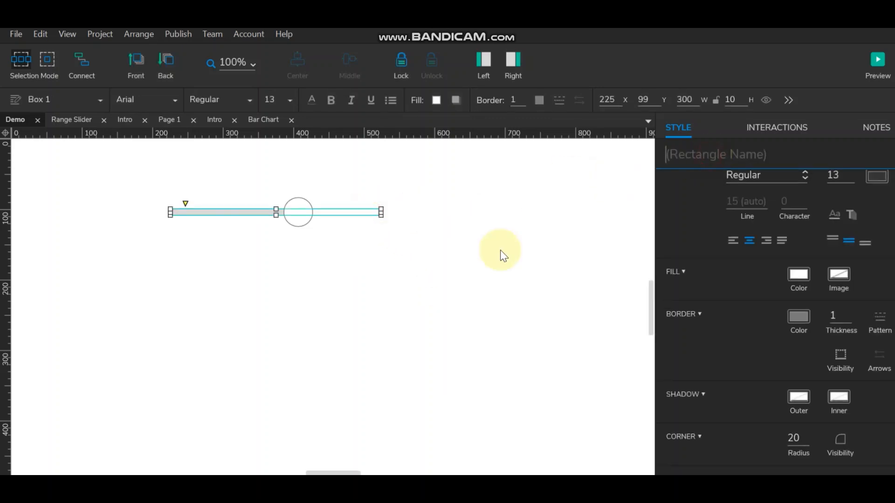
{"action": "type", "text": "Track"}
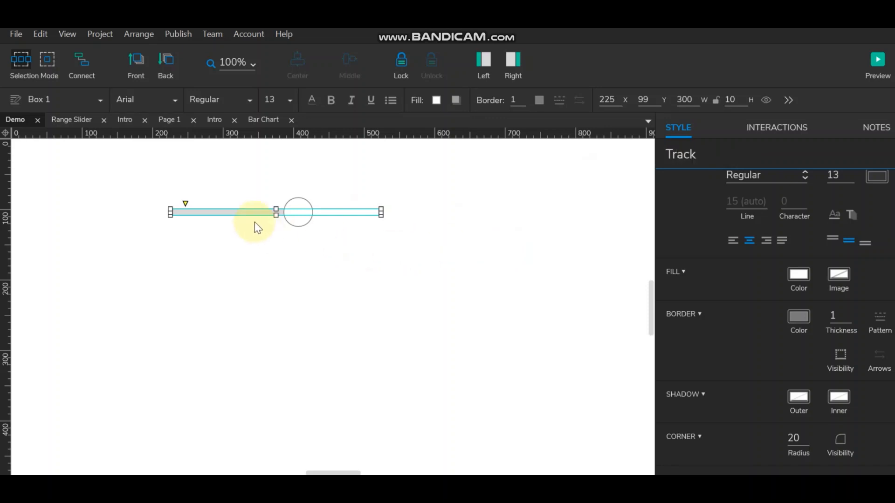
{"action": "left_click", "coordinate": [247, 236]}
Name the grey fill bar Track_Fill.
{"action": "left_click", "coordinate": [245, 213]}
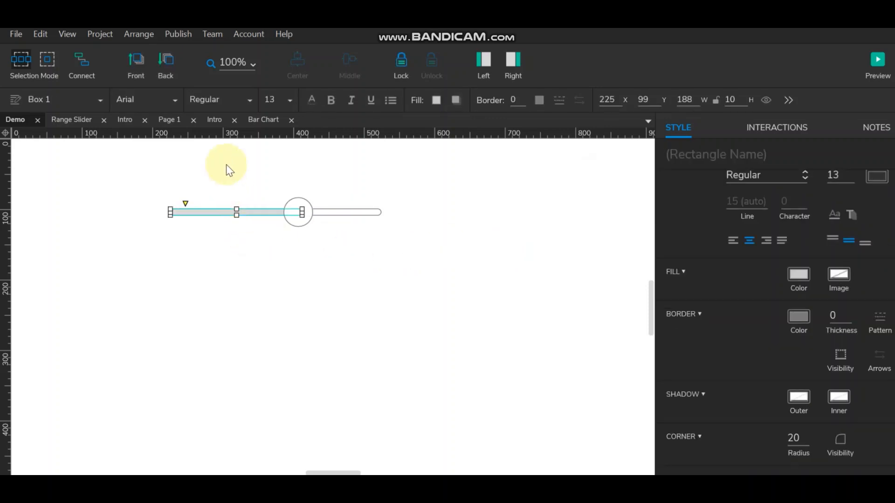
{"action": "left_click", "coordinate": [689, 153]}
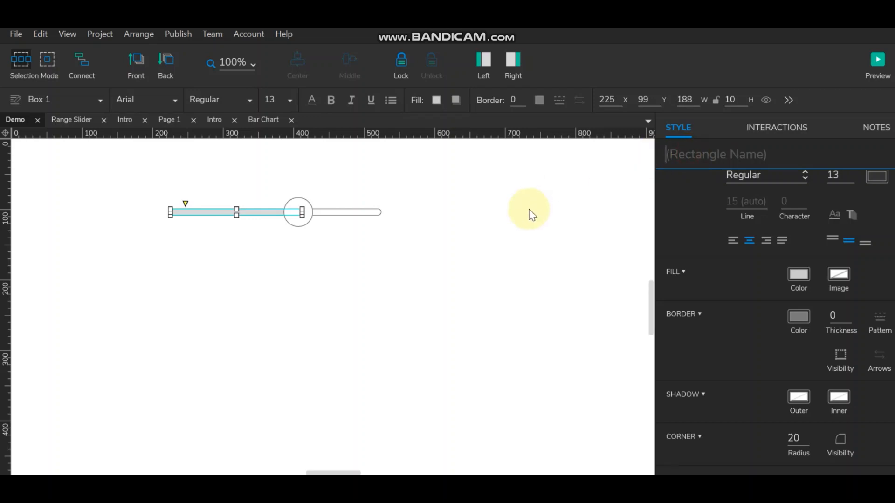
{"action": "type", "text": "Trac"}
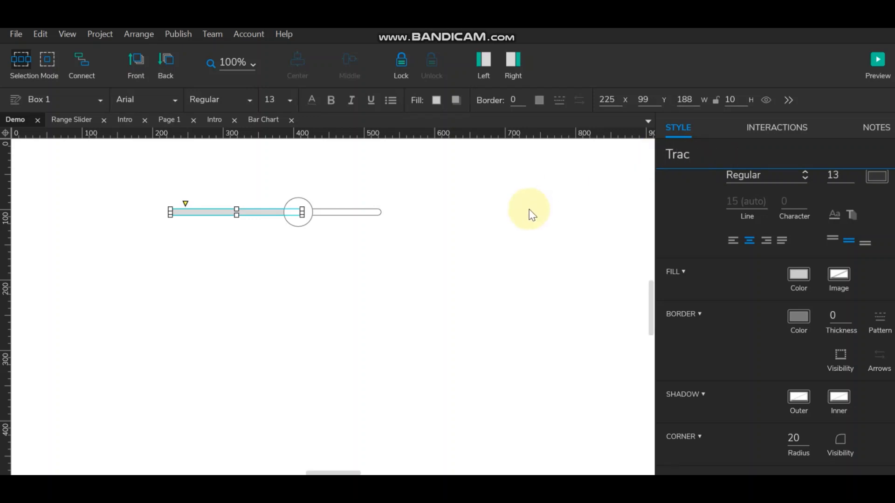
{"action": "type", "text": "k_Fill"}
{"action": "left_click", "coordinate": [341, 235]}
Examine the event triggers available for a new interaction on the circular handle.
{"action": "left_click", "coordinate": [298, 212]}
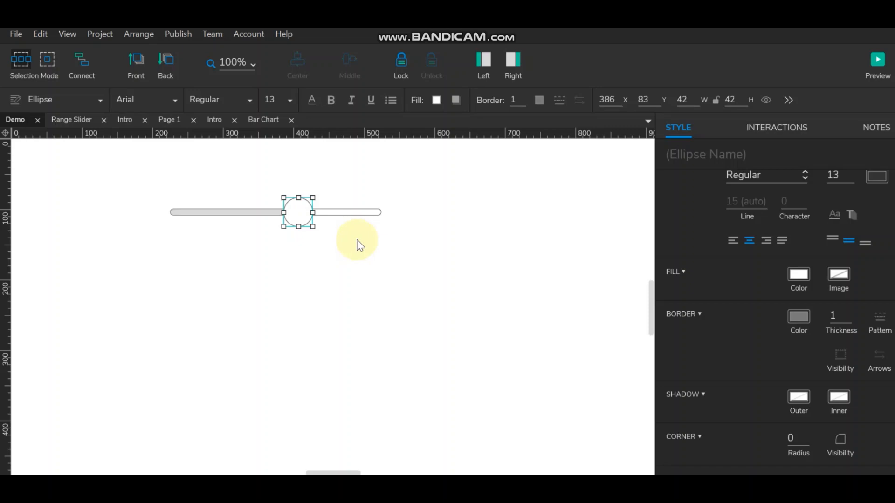
{"action": "left_click", "coordinate": [373, 247]}
{"action": "left_click", "coordinate": [301, 216]}
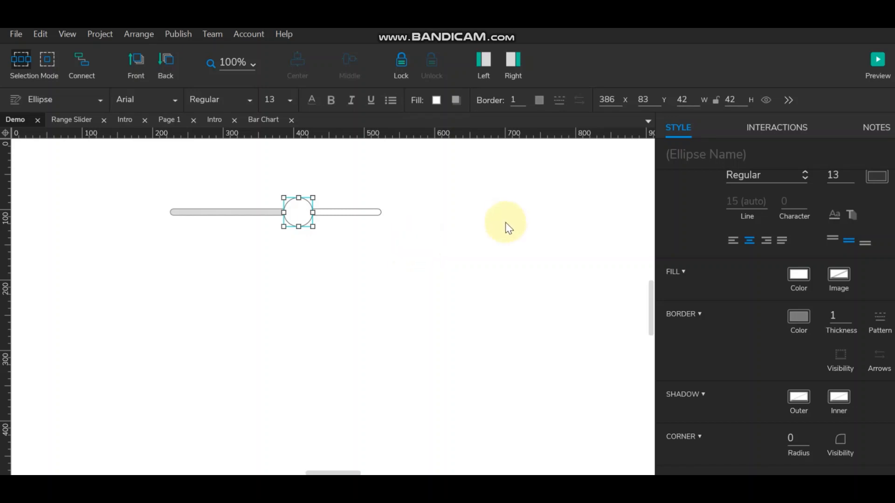
{"action": "left_click", "coordinate": [383, 270]}
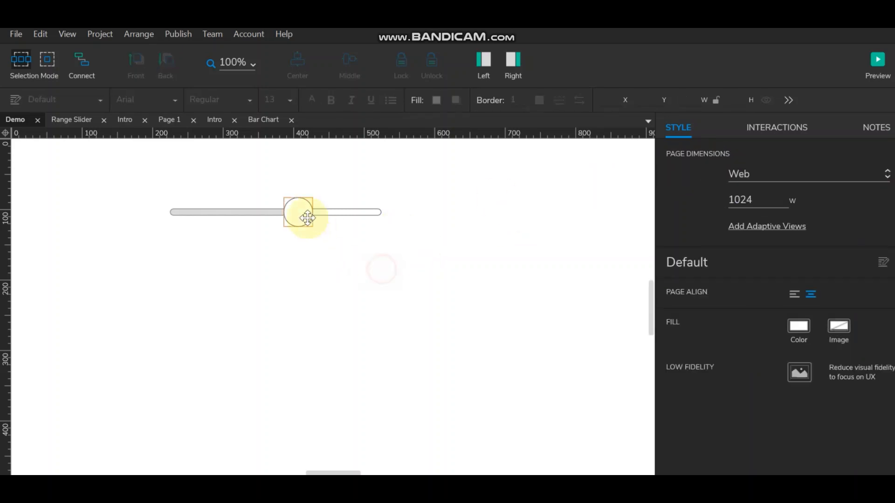
{"action": "left_click", "coordinate": [307, 217]}
{"action": "left_click", "coordinate": [773, 127]}
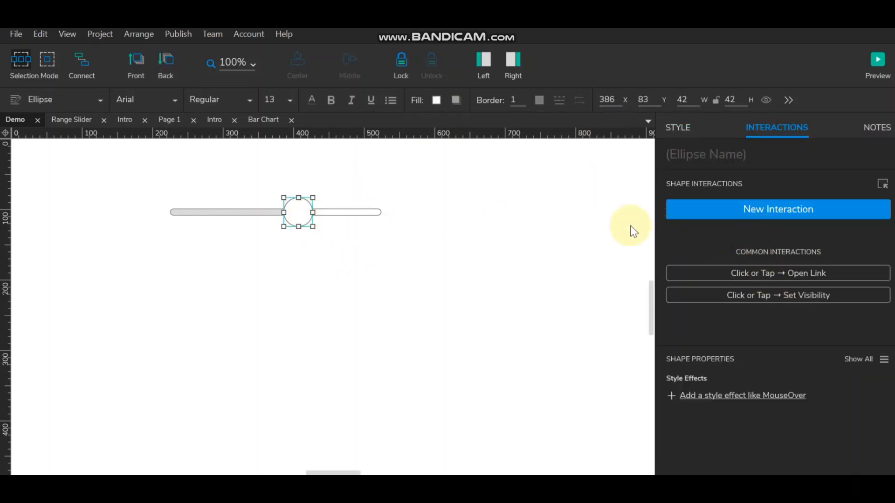
{"action": "left_click", "coordinate": [759, 212]}
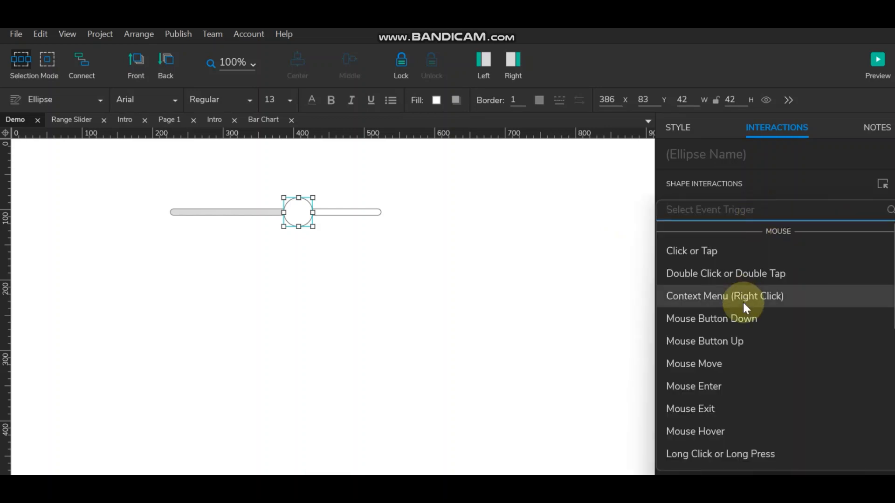
{"action": "scroll", "coordinate": [742, 300], "scroll_direction": "down", "scroll_amount": 7}
{"action": "scroll", "coordinate": [743, 300], "scroll_direction": "up", "scroll_amount": 7}
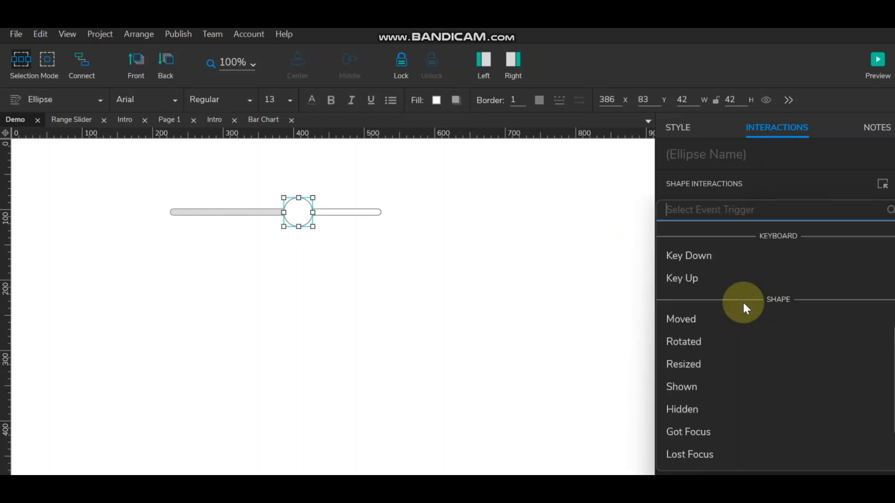
{"action": "left_click", "coordinate": [496, 202]}
Convert the circular handle into a dynamic panel.
{"action": "left_click", "coordinate": [299, 214]}
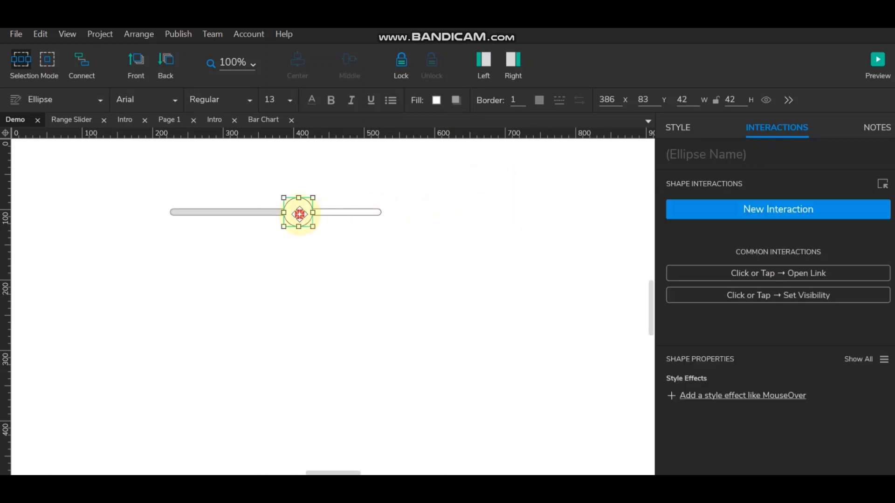
{"action": "left_click", "coordinate": [400, 231]}
{"action": "left_click", "coordinate": [301, 211]}
{"action": "right_click", "coordinate": [303, 208]}
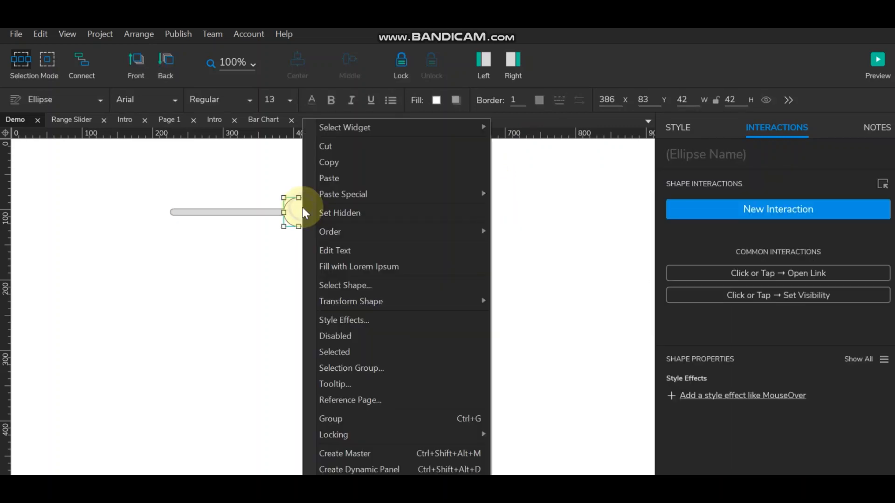
{"action": "left_click", "coordinate": [350, 469]}
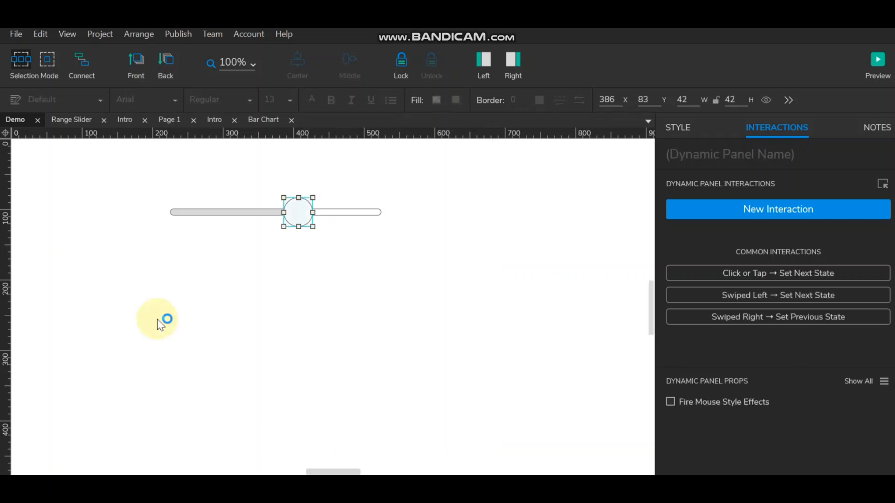
{"action": "left_click", "coordinate": [469, 273]}
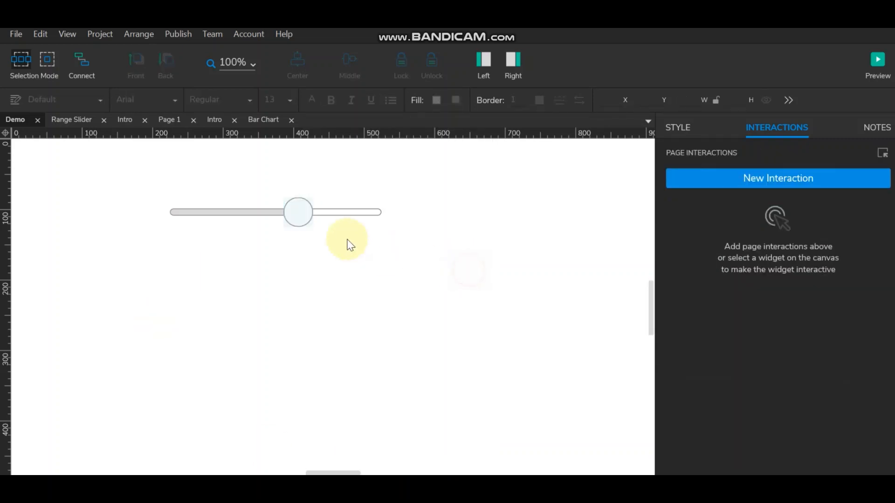
Give the circle inside the dynamic panel a MouseOver fill colour of #AAAAAA at 97% opacity.
{"action": "double_click", "coordinate": [301, 214]}
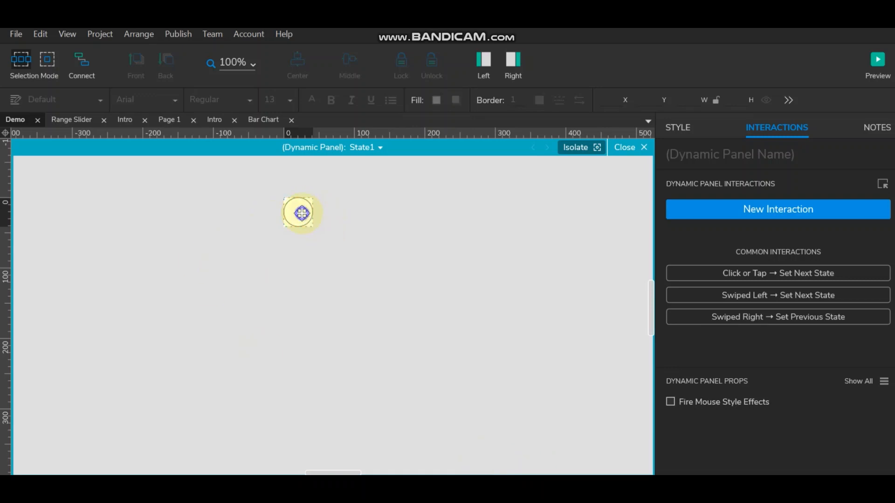
{"action": "right_click", "coordinate": [302, 213]}
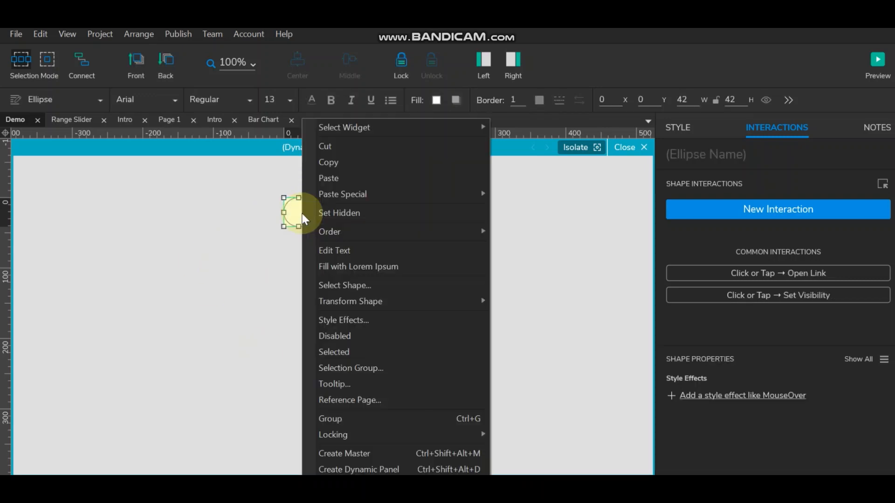
{"action": "left_click", "coordinate": [350, 321]}
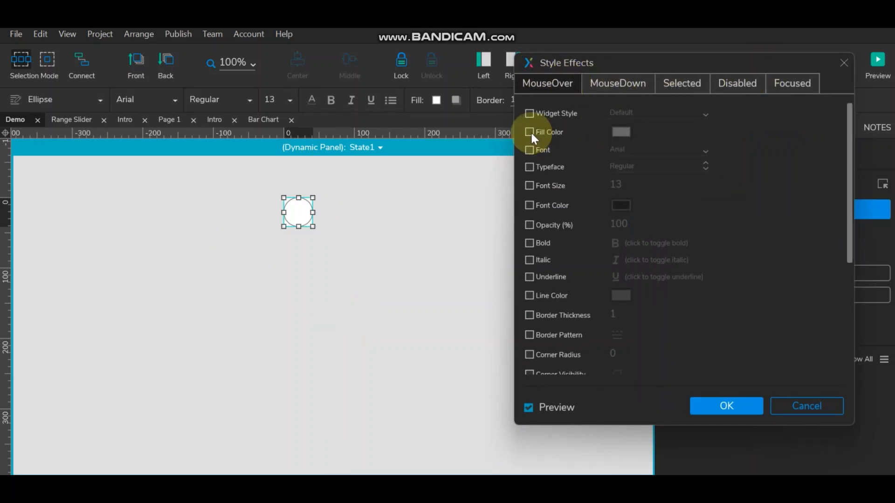
{"action": "left_click", "coordinate": [624, 132]}
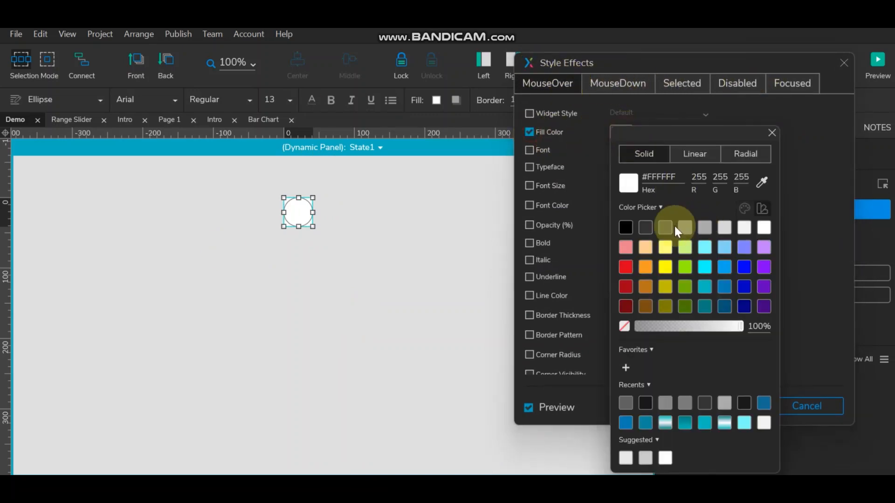
{"action": "left_click", "coordinate": [645, 227]}
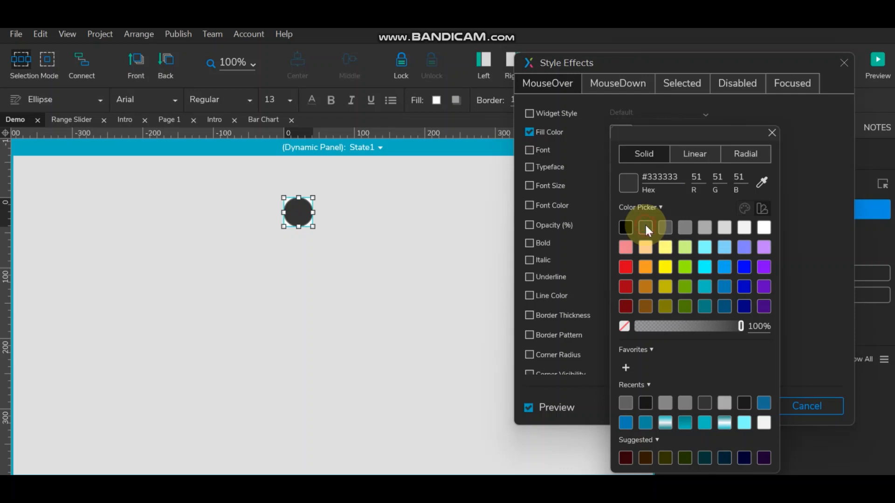
{"action": "left_click", "coordinate": [670, 227]}
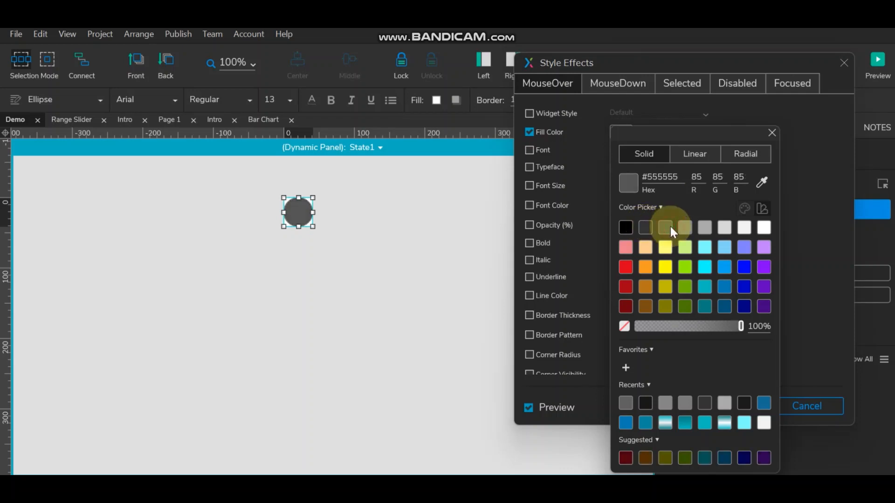
{"action": "left_click", "coordinate": [627, 403]}
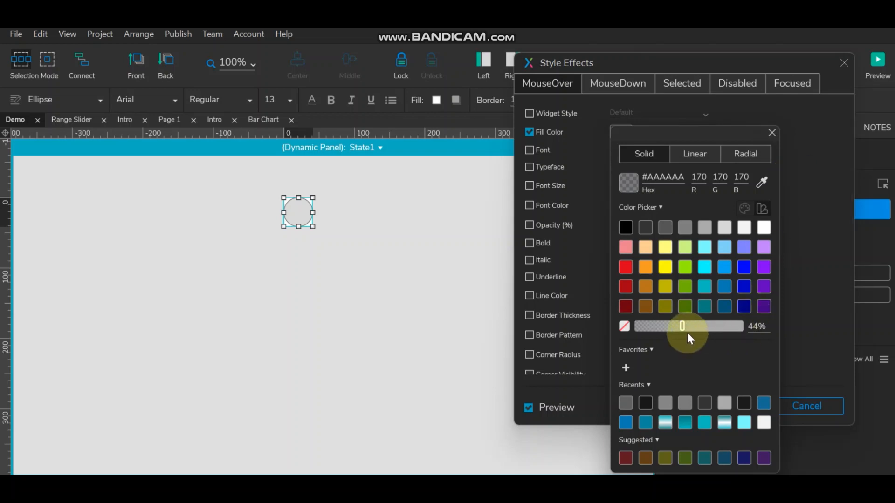
{"action": "left_click_drag", "start_coordinate": [683, 327], "coordinate": [782, 328]}
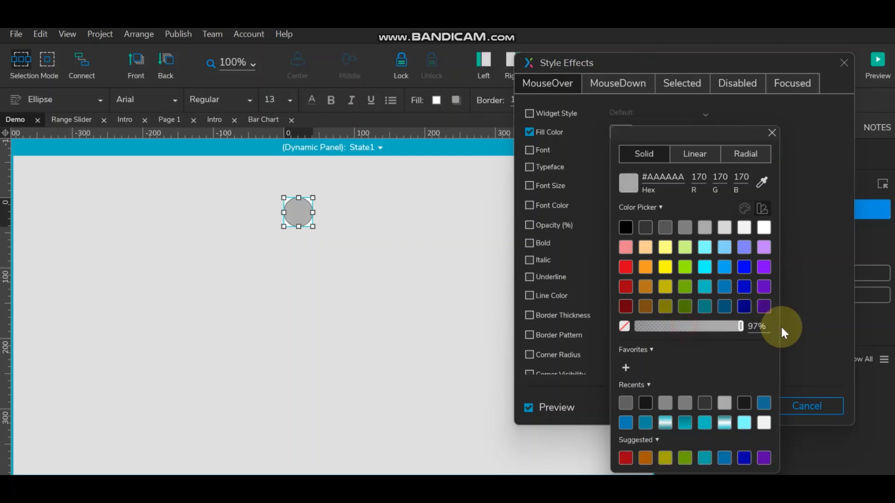
{"action": "left_click", "coordinate": [788, 276]}
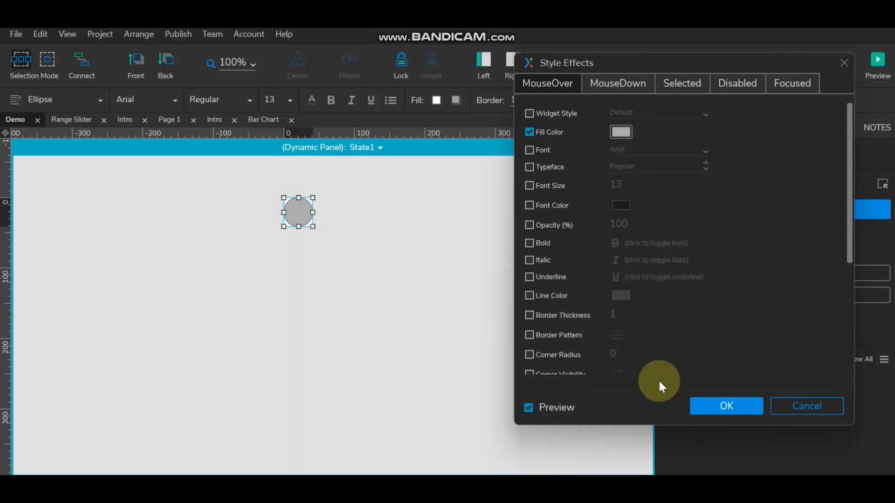
Add a MouseOver inner shadow with a Y offset of 1 to the circle, apply the effects and leave the panel's state editing.
{"action": "scroll", "coordinate": [569, 310], "scroll_direction": "down", "scroll_amount": 3}
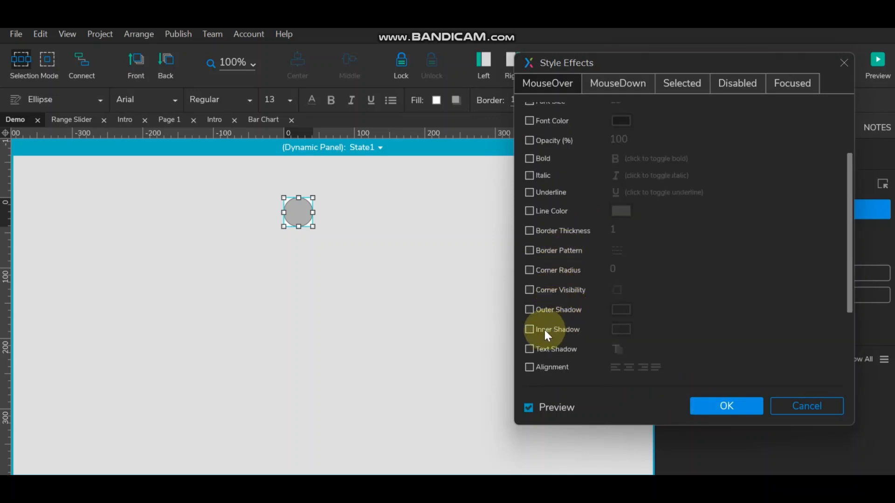
{"action": "left_click", "coordinate": [528, 329]}
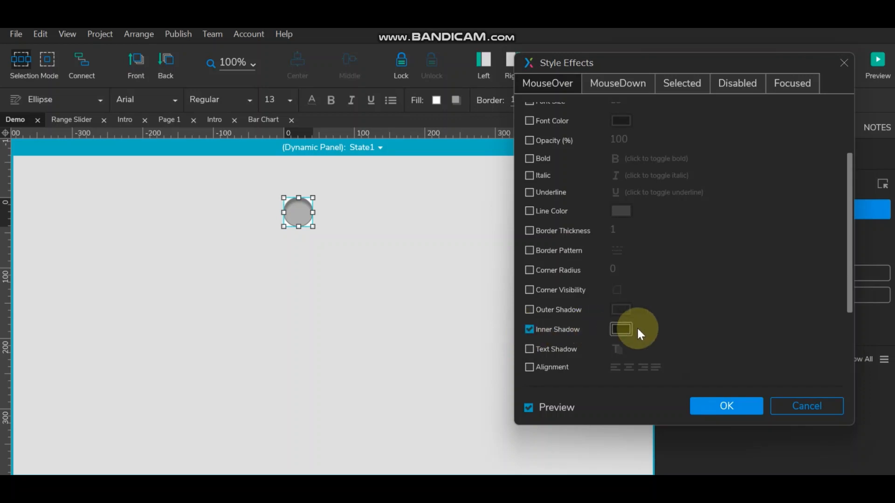
{"action": "left_click", "coordinate": [622, 329]}
{"action": "left_click", "coordinate": [661, 379]}
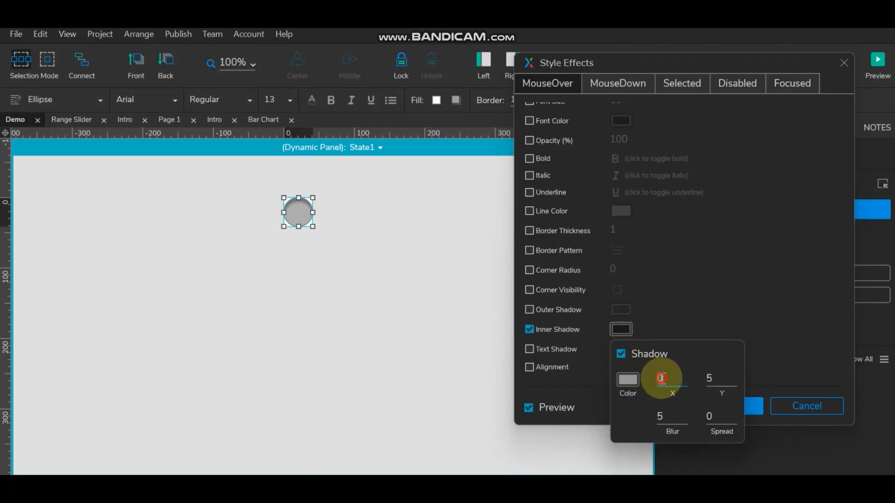
{"action": "left_click", "coordinate": [709, 379]}
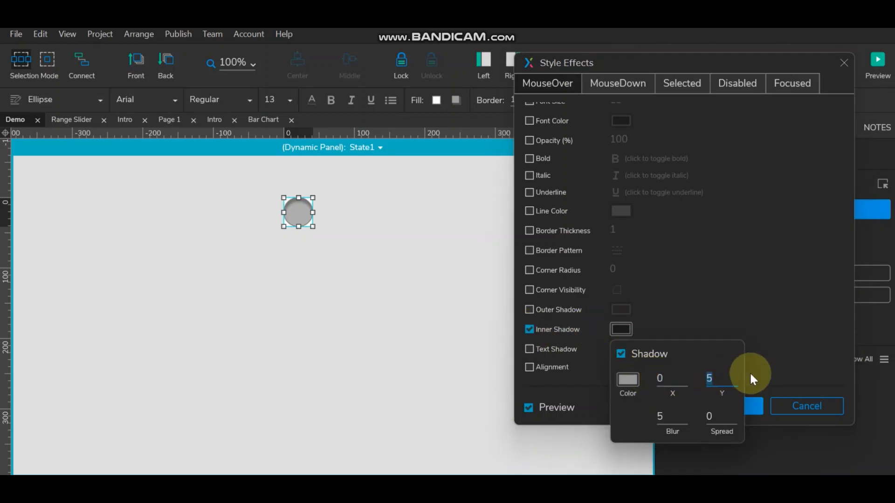
{"action": "type", "text": "1"}
{"action": "left_click", "coordinate": [777, 364]}
{"action": "left_click", "coordinate": [738, 402]}
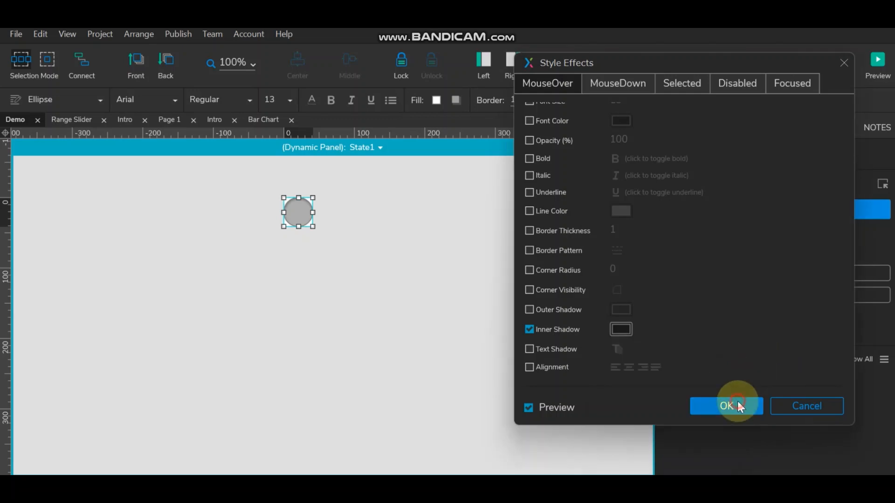
{"action": "left_click", "coordinate": [478, 283]}
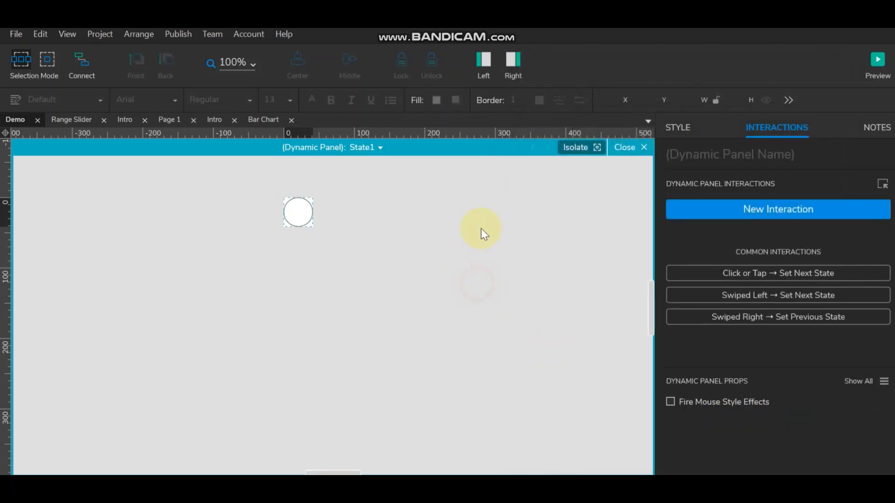
{"action": "left_click", "coordinate": [625, 149]}
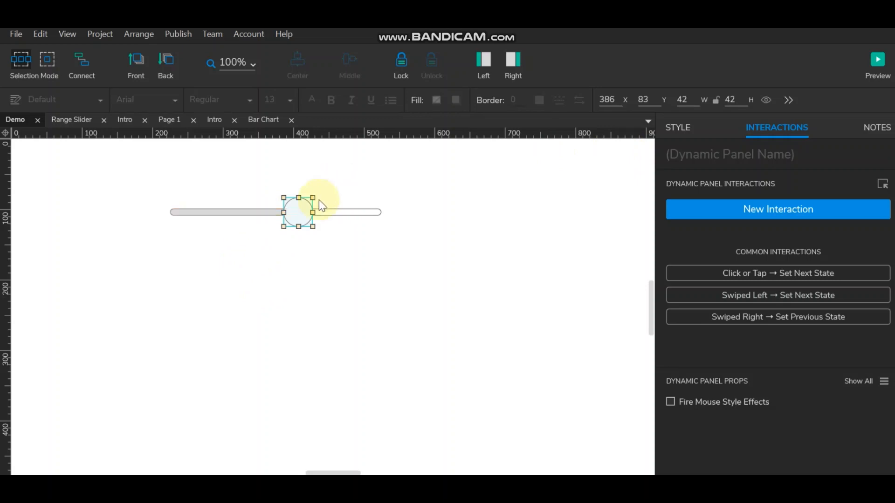
Name the circular dynamic panel Handle.
{"action": "left_click", "coordinate": [275, 236]}
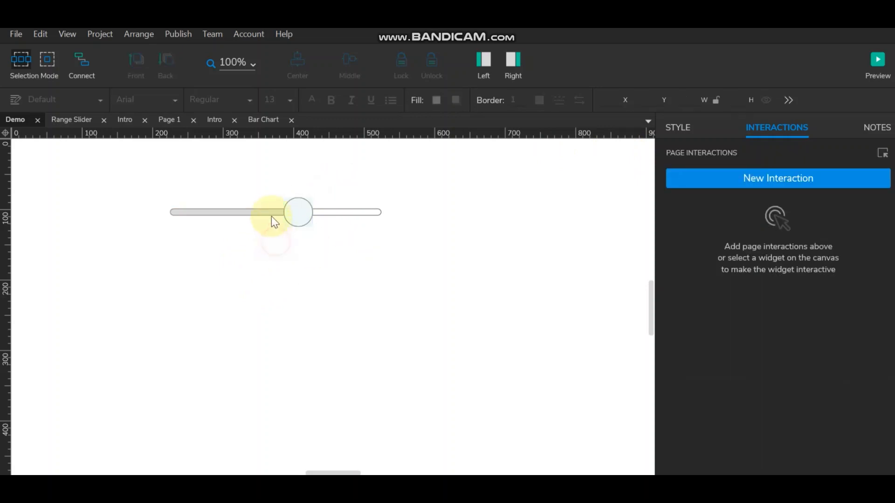
{"action": "left_click", "coordinate": [297, 210]}
{"action": "left_click", "coordinate": [706, 153]}
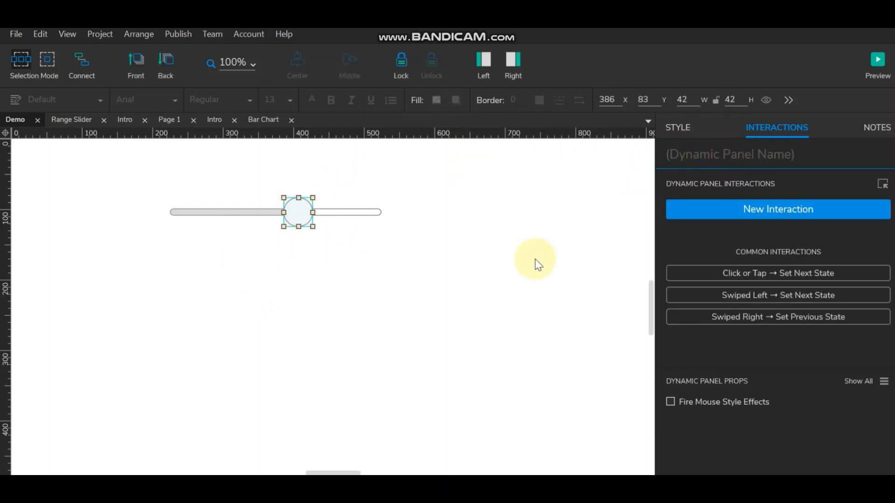
{"action": "type", "text": "Han"}
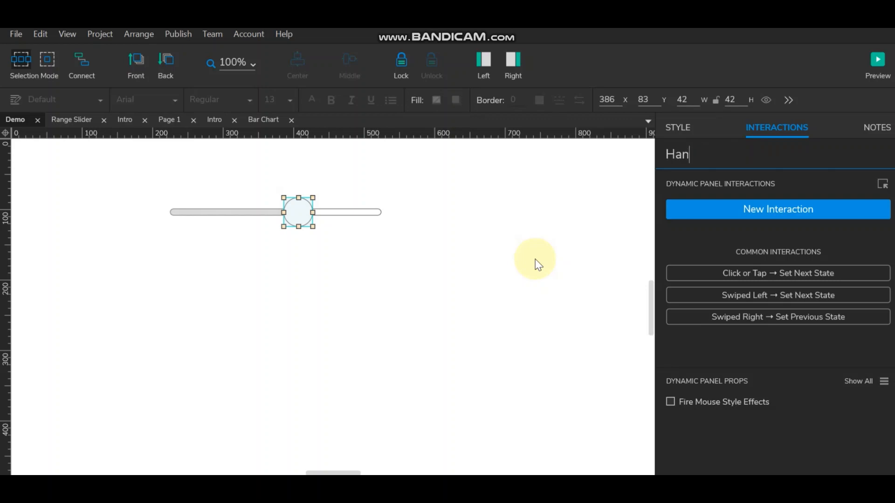
{"action": "type", "text": "dle"}
{"action": "left_click", "coordinate": [480, 261]}
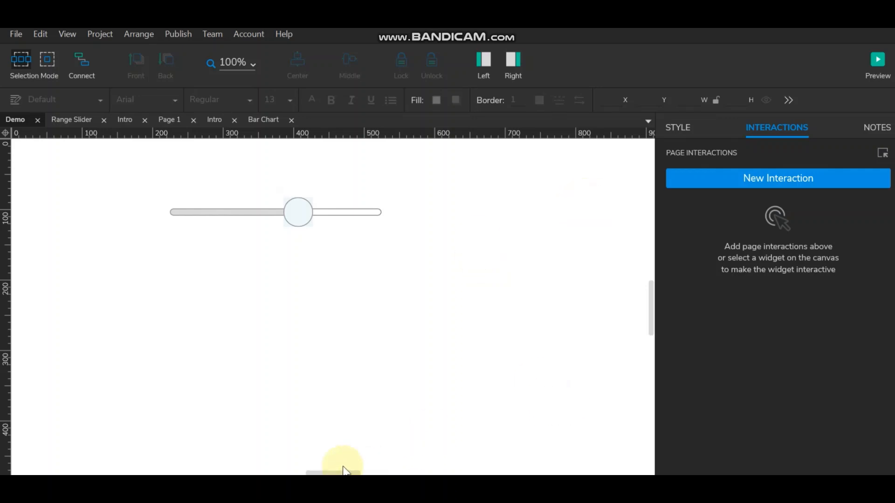
Review the slider's parts by checking the names of the grey fill bar, the outlined track and the circular handle.
{"action": "left_click_drag", "start_coordinate": [345, 471], "coordinate": [344, 473]}
{"action": "scroll", "coordinate": [344, 472], "scroll_direction": "right", "scroll_amount": 2}
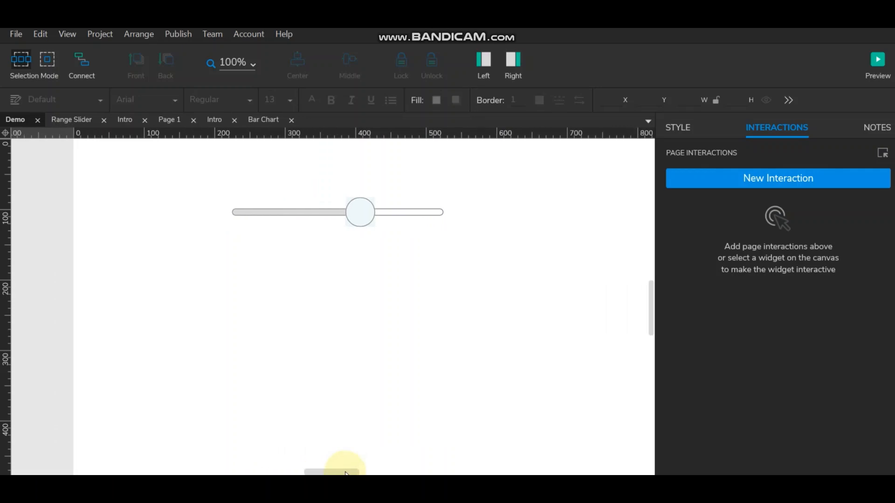
{"action": "scroll", "coordinate": [299, 330], "scroll_direction": "up", "scroll_amount": 2}
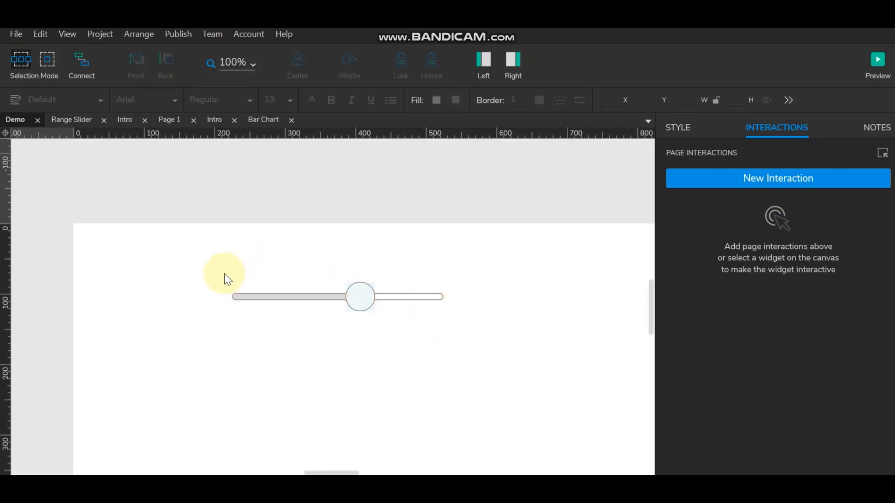
{"action": "left_click_drag", "start_coordinate": [223, 274], "coordinate": [493, 349]}
{"action": "left_click", "coordinate": [521, 328]}
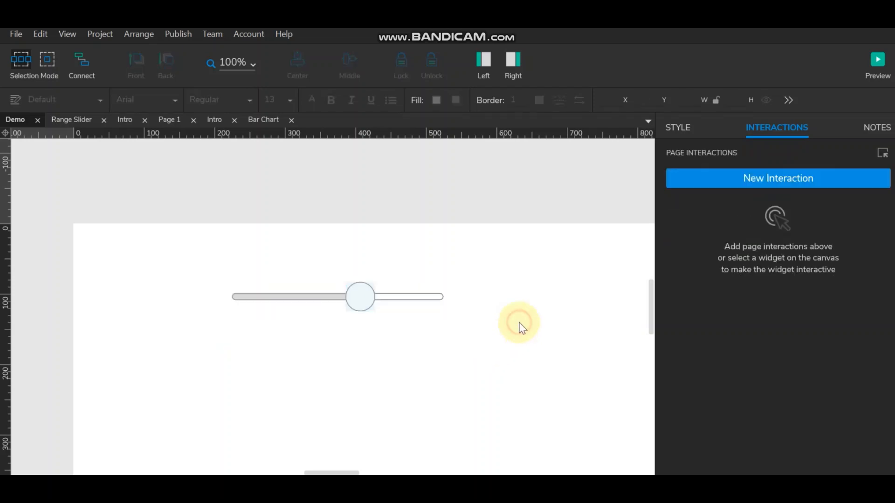
{"action": "left_click", "coordinate": [256, 297]}
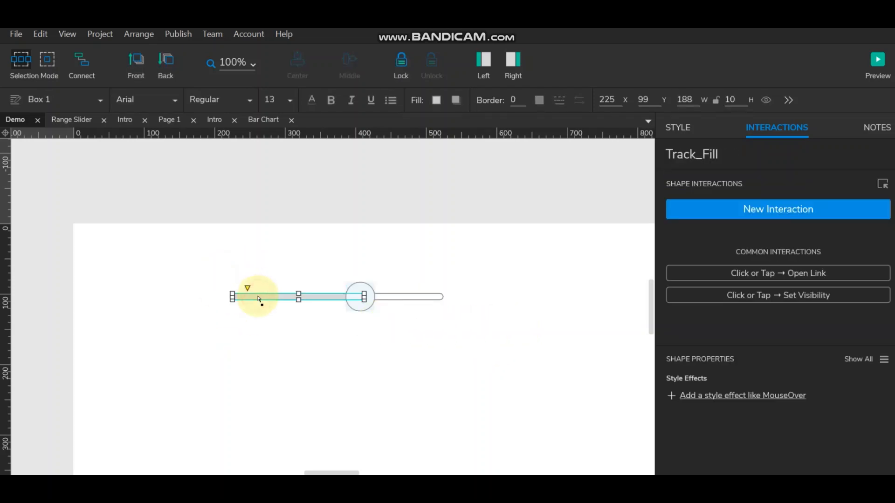
{"action": "left_click", "coordinate": [426, 294]}
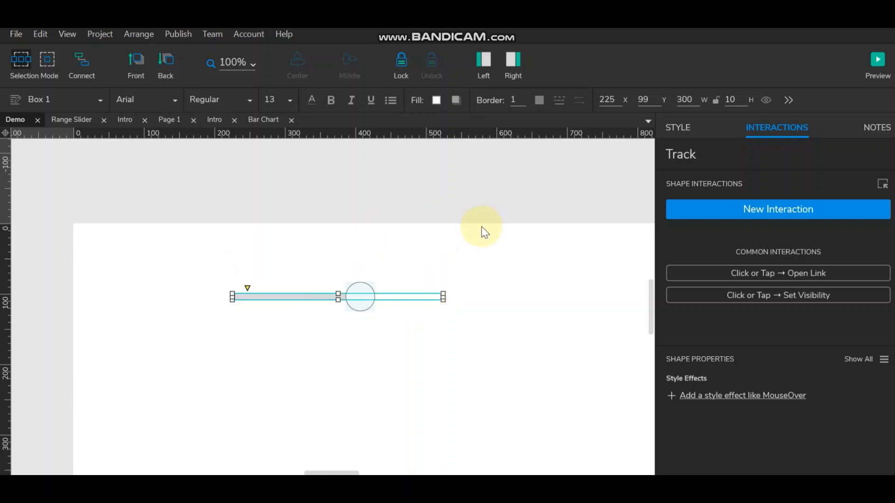
{"action": "left_click", "coordinate": [364, 294]}
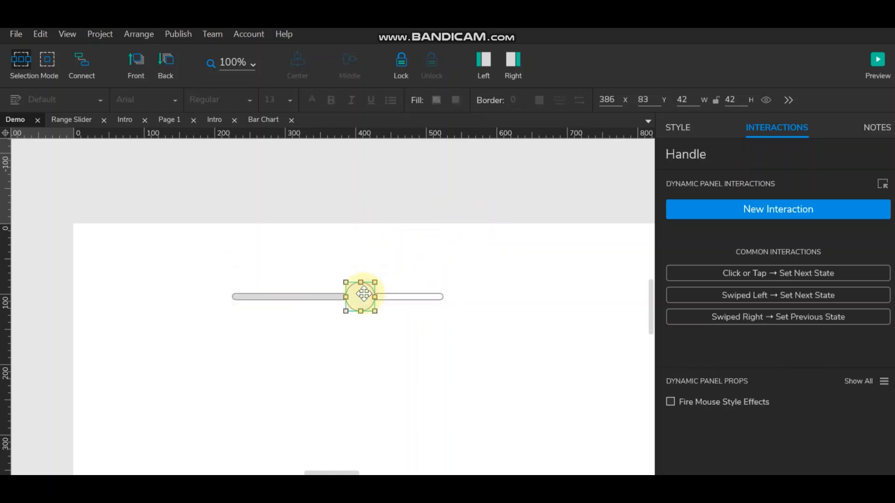
{"action": "left_click", "coordinate": [509, 303]}
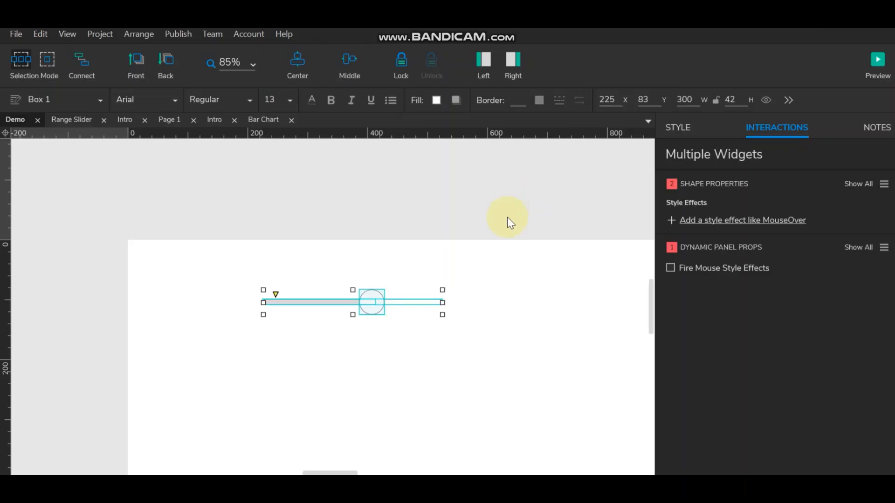
{"action": "left_click", "coordinate": [481, 316]}
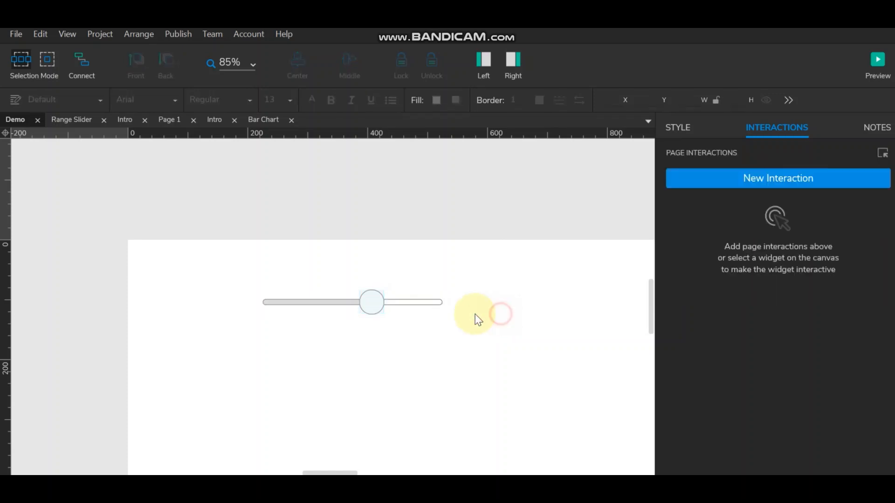
Add a Dragged event to the Handle dynamic panel.
{"action": "left_click", "coordinate": [371, 301]}
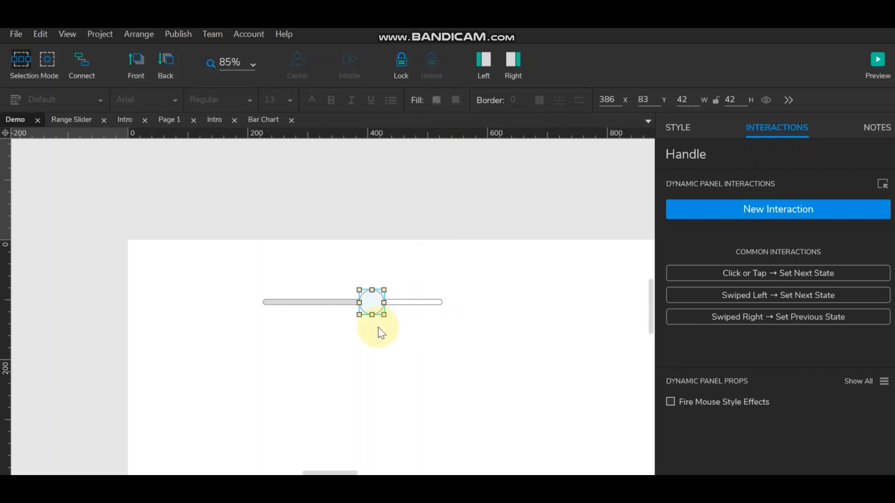
{"action": "left_click", "coordinate": [757, 211]}
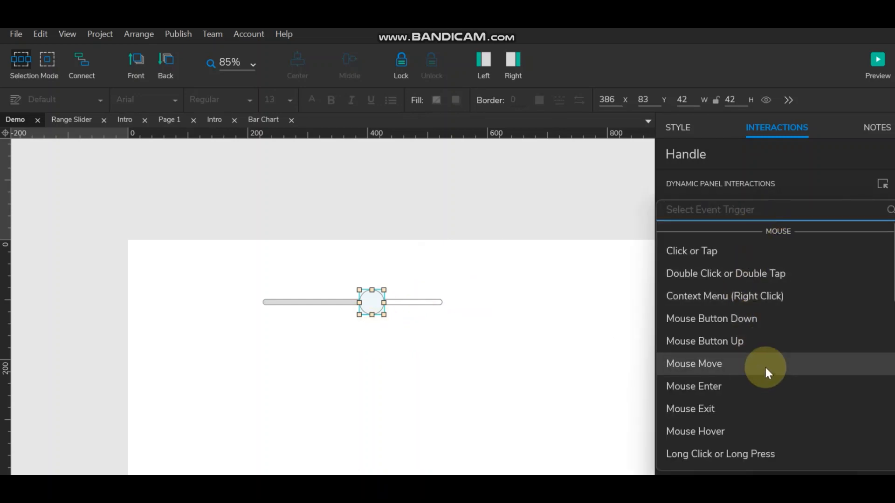
{"action": "scroll", "coordinate": [766, 370], "scroll_direction": "down", "scroll_amount": 5}
{"action": "scroll", "coordinate": [768, 373], "scroll_direction": "down", "scroll_amount": 2}
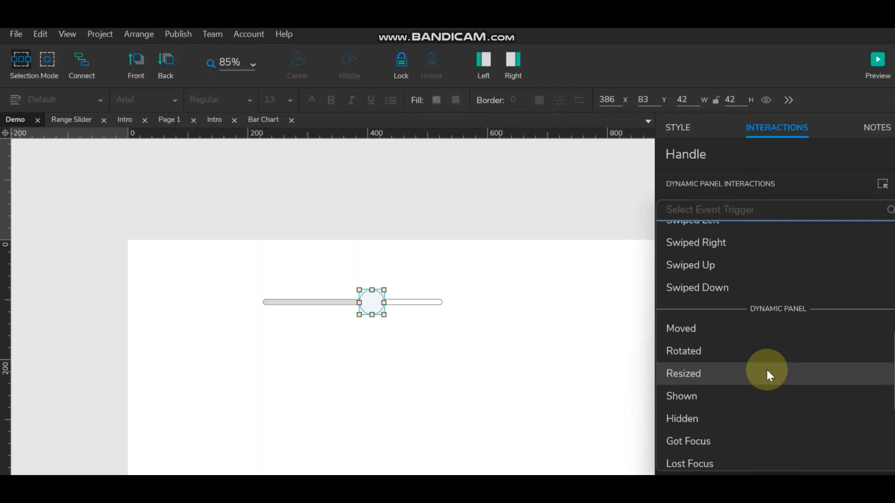
{"action": "scroll", "coordinate": [782, 326], "scroll_direction": "down", "scroll_amount": 4}
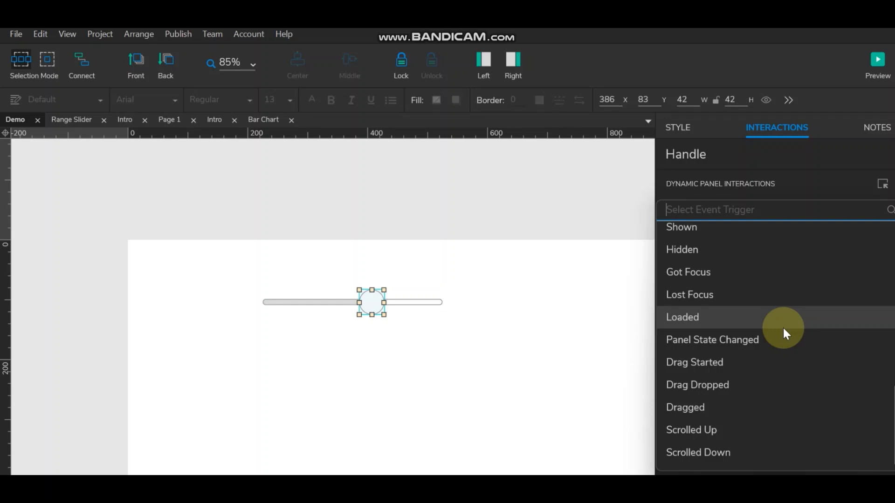
{"action": "scroll", "coordinate": [782, 326], "scroll_direction": "down", "scroll_amount": 1}
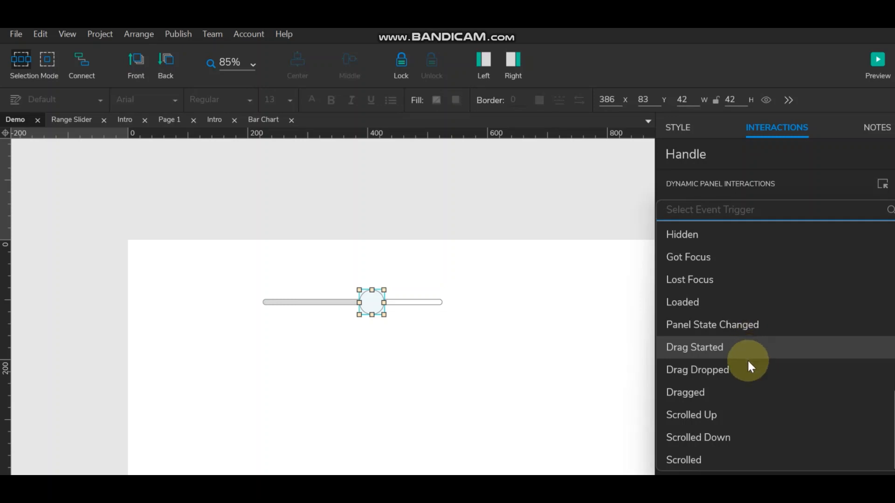
{"action": "left_click", "coordinate": [709, 392]}
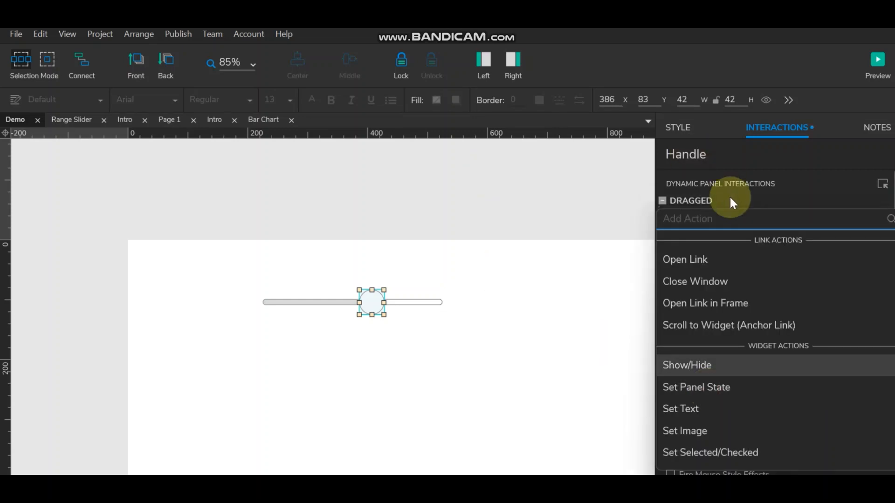
Add a Move action to the Dragged event that moves Handle With Drag x, and expand its additional options.
{"action": "scroll", "coordinate": [737, 305], "scroll_direction": "down", "scroll_amount": 4}
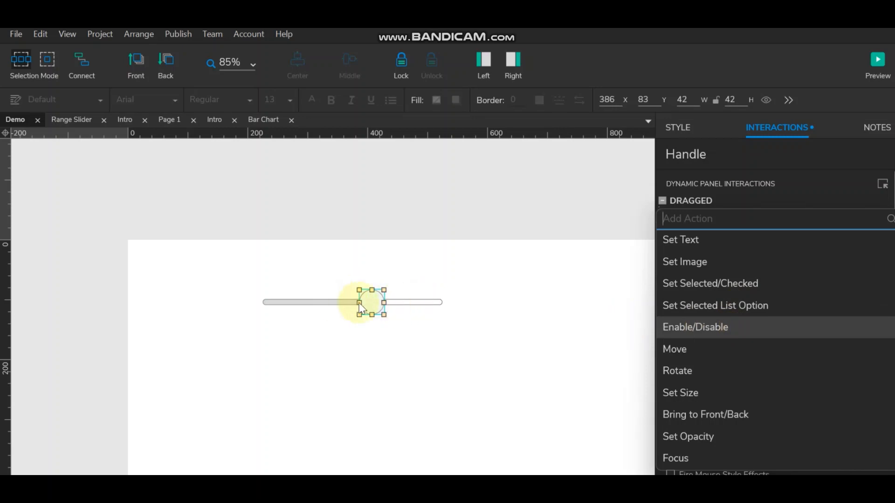
{"action": "left_click", "coordinate": [699, 355]}
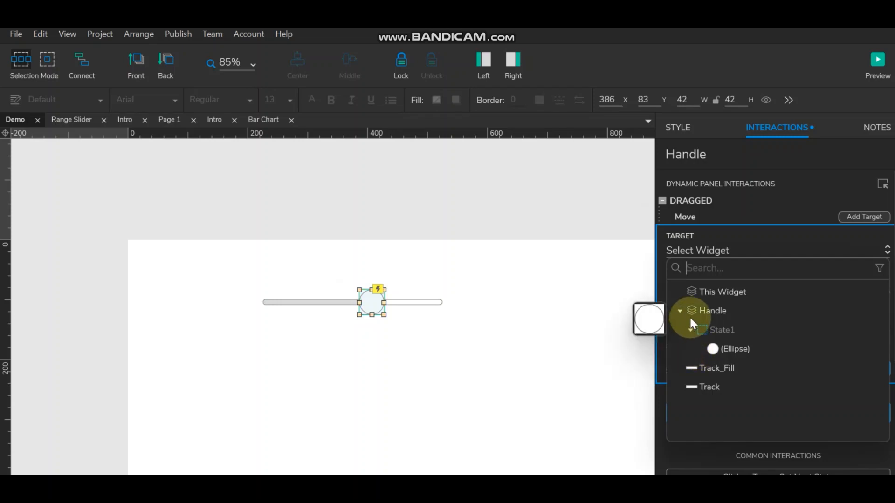
{"action": "left_click", "coordinate": [717, 311]}
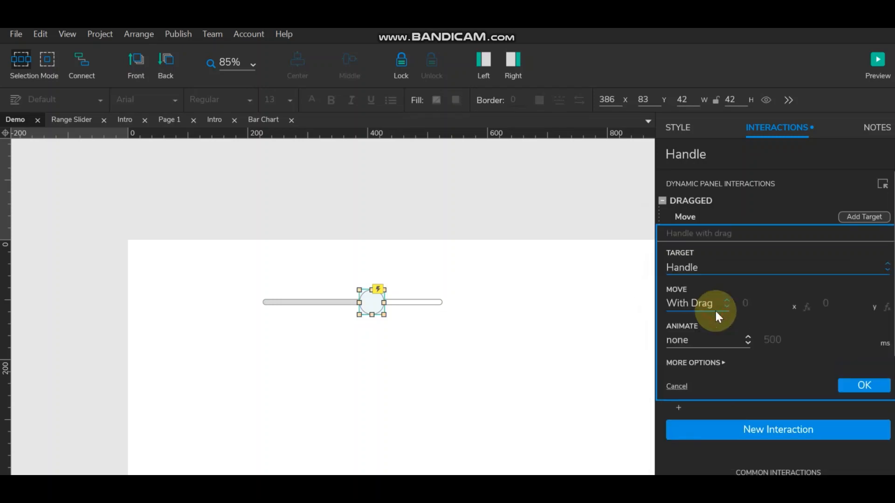
{"action": "left_click", "coordinate": [726, 306]}
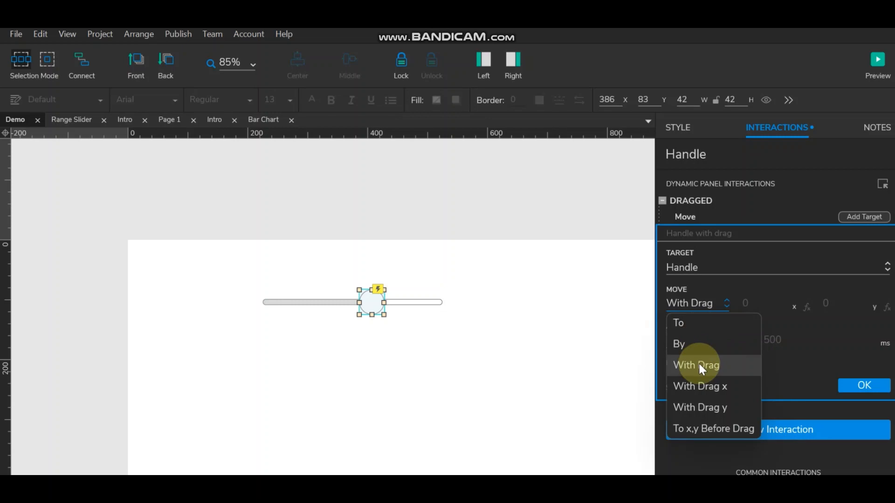
{"action": "left_click", "coordinate": [721, 385]}
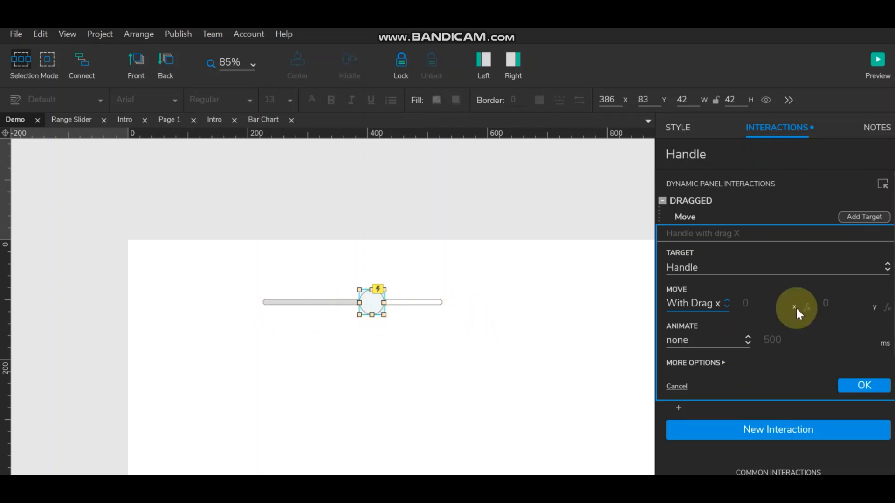
{"action": "scroll", "coordinate": [797, 313], "scroll_direction": "down", "scroll_amount": 2}
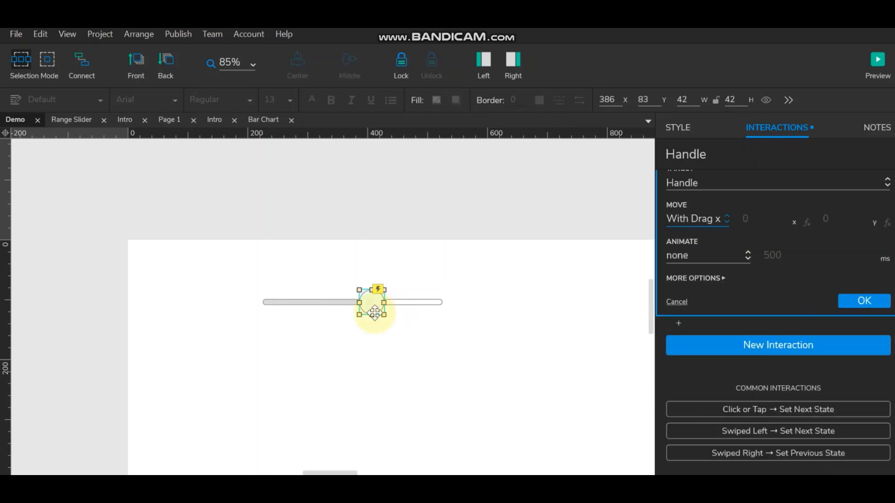
{"action": "left_click", "coordinate": [725, 279]}
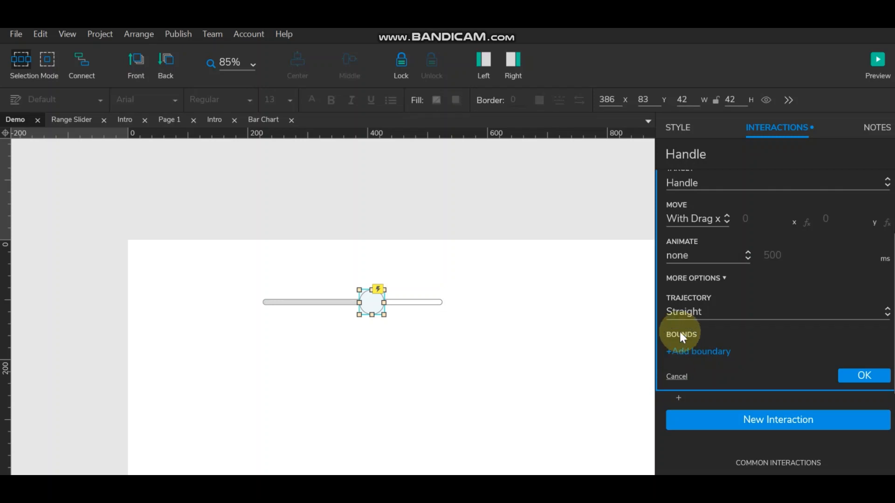
Preview the Demo page, test sliding the handle beyond both ends of the track, and return to Axure RP.
{"action": "left_click", "coordinate": [877, 62]}
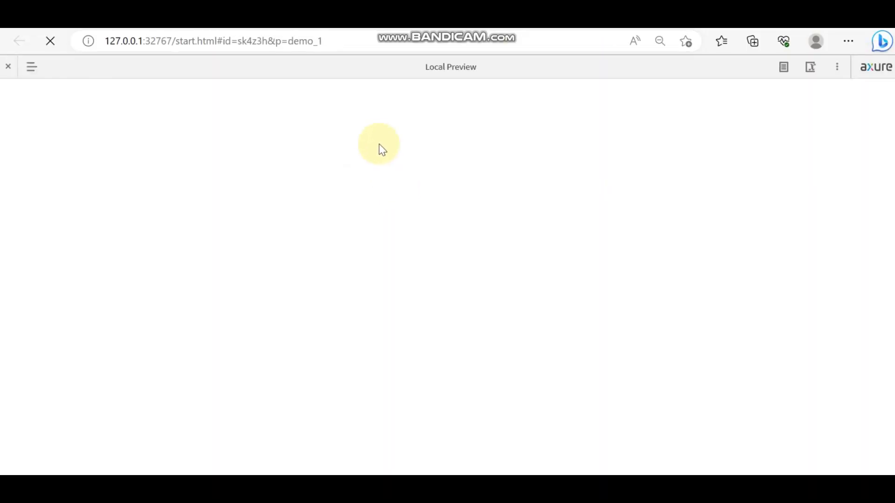
{"action": "left_click_drag", "start_coordinate": [378, 142], "coordinate": [229, 138]}
{"action": "left_click_drag", "start_coordinate": [105, 131], "coordinate": [802, 148]}
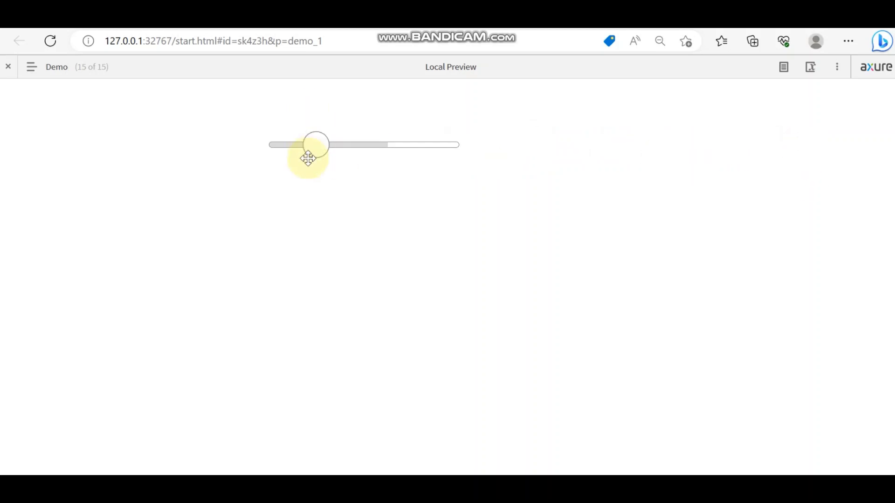
{"action": "left_click_drag", "start_coordinate": [306, 156], "coordinate": [444, 145]}
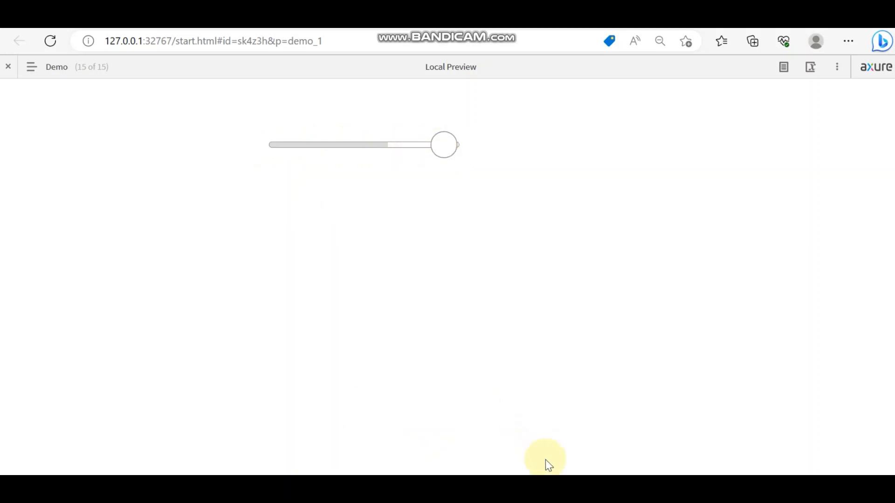
{"action": "left_click", "coordinate": [330, 487]}
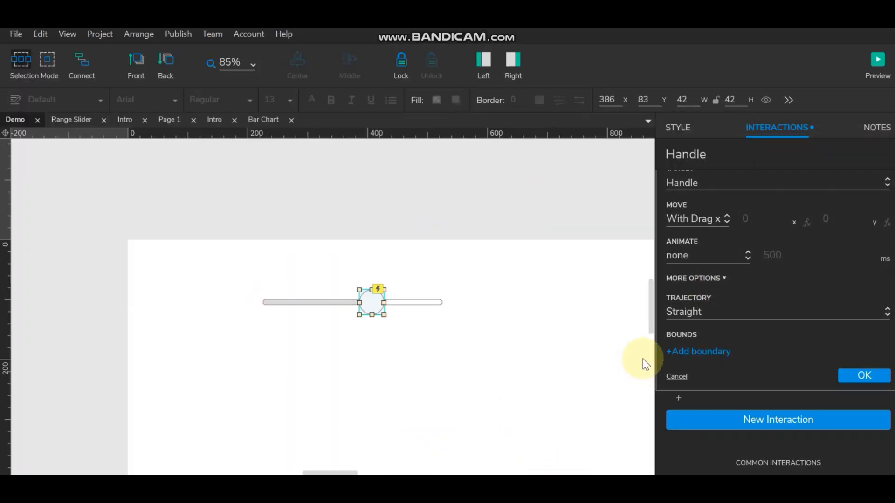
Add a boundary to the Handle's Move action that uses the left side with "is greater than".
{"action": "left_click", "coordinate": [671, 353]}
{"action": "left_click", "coordinate": [695, 350]}
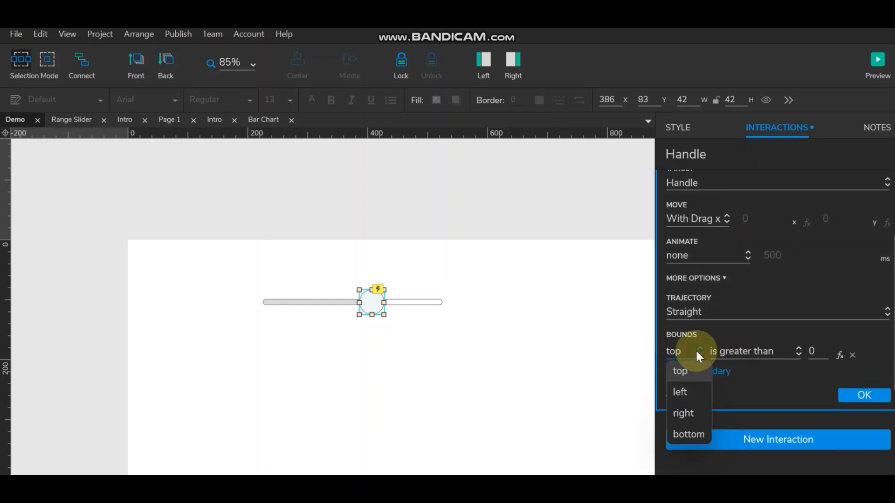
{"action": "left_click", "coordinate": [693, 391]}
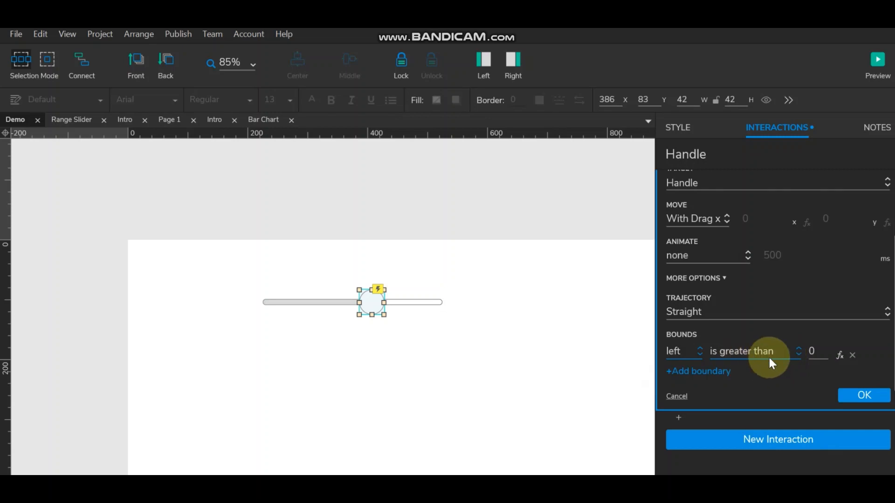
Clear the left boundary's value expression and create a local variable that refers to the Track widget.
{"action": "left_click", "coordinate": [840, 353]}
{"action": "left_click", "coordinate": [262, 127]}
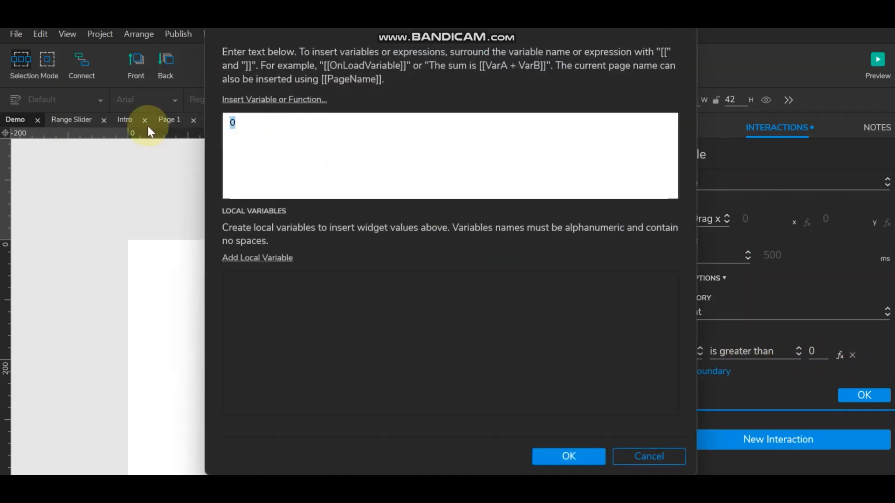
{"action": "key", "text": "BackSpace"}
{"action": "left_click", "coordinate": [262, 259]}
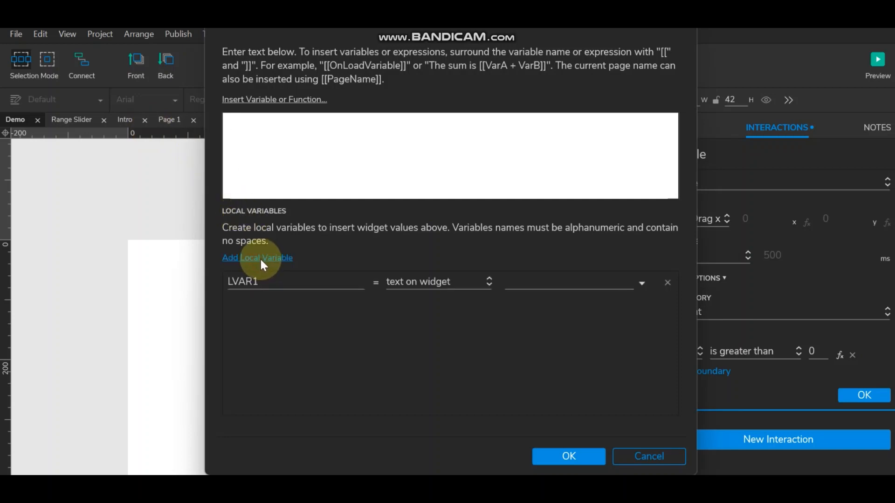
{"action": "left_click", "coordinate": [415, 284]}
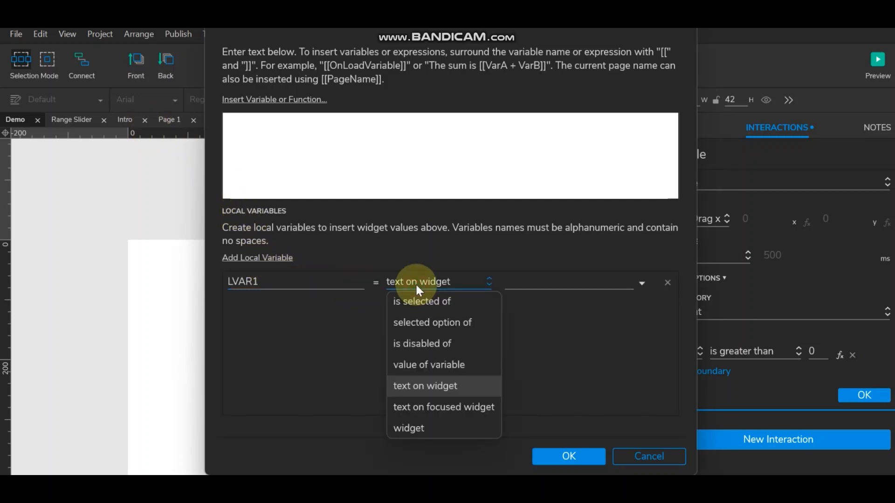
{"action": "left_click", "coordinate": [423, 425]}
{"action": "left_click", "coordinate": [536, 282]}
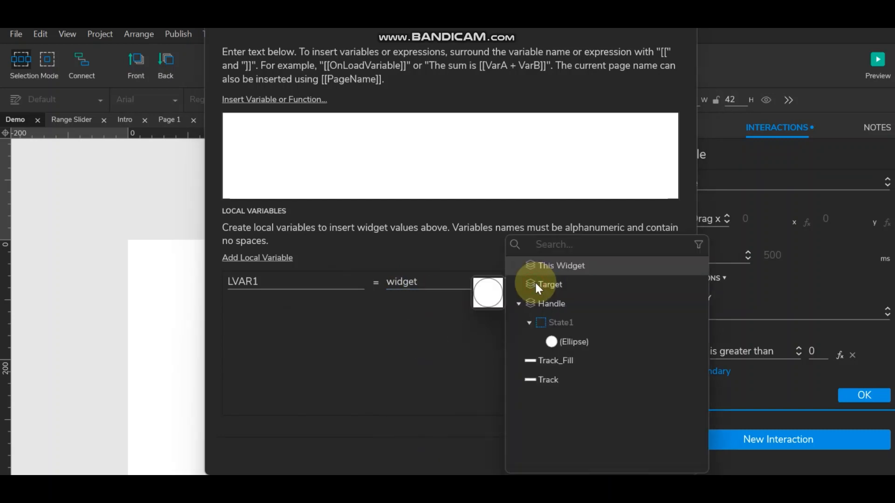
{"action": "left_click", "coordinate": [555, 376]}
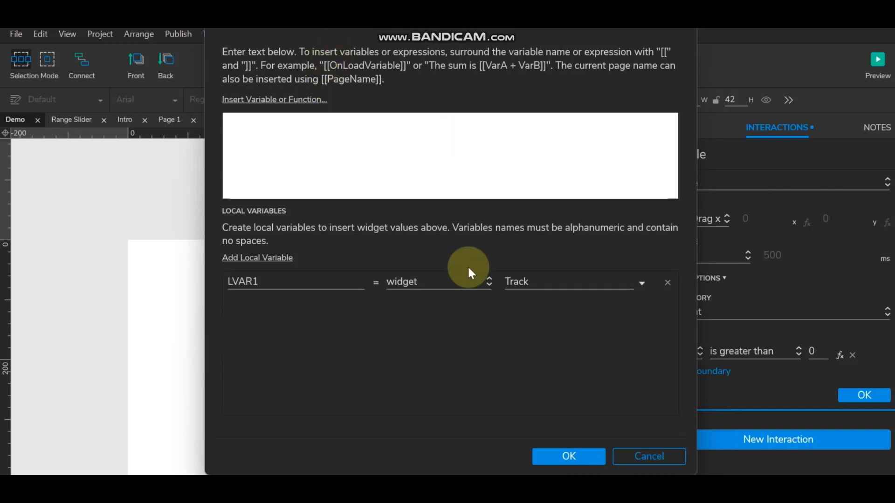
Rename the local variable as Track and confirm the expression settings.
{"action": "left_click_drag", "start_coordinate": [259, 282], "coordinate": [225, 282]}
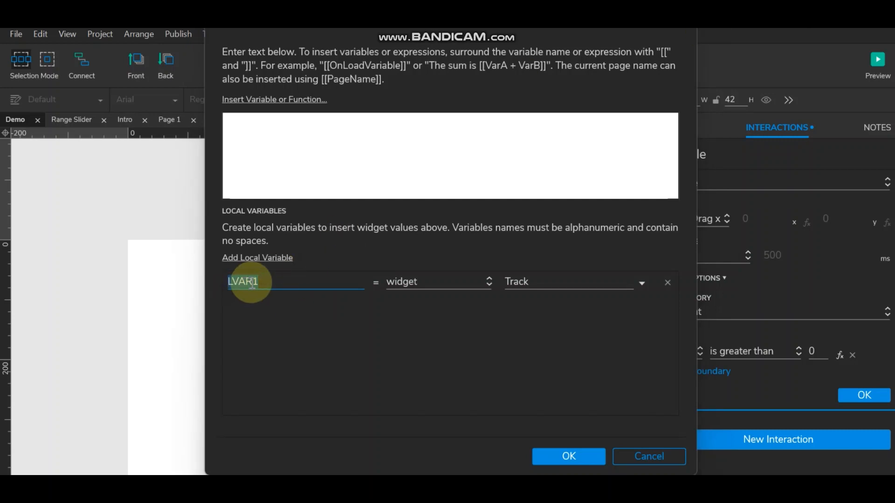
{"action": "left_click_drag", "start_coordinate": [269, 281], "coordinate": [214, 283]}
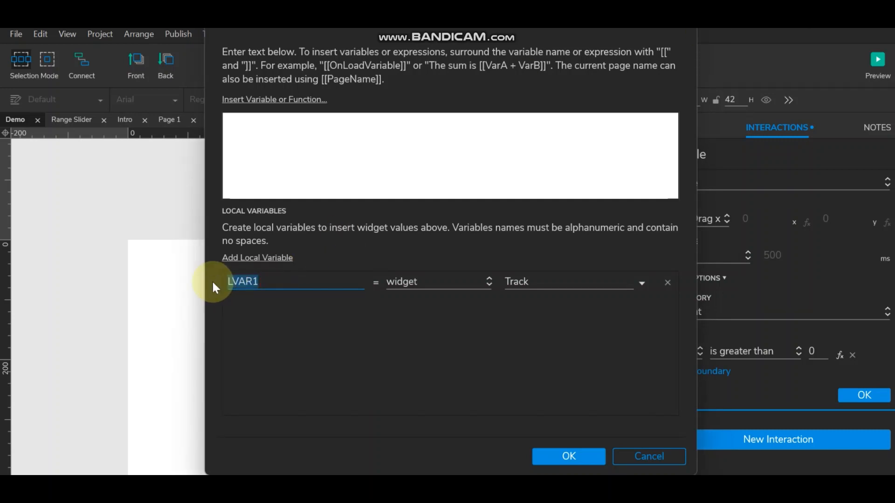
{"action": "type", "text": "Track"}
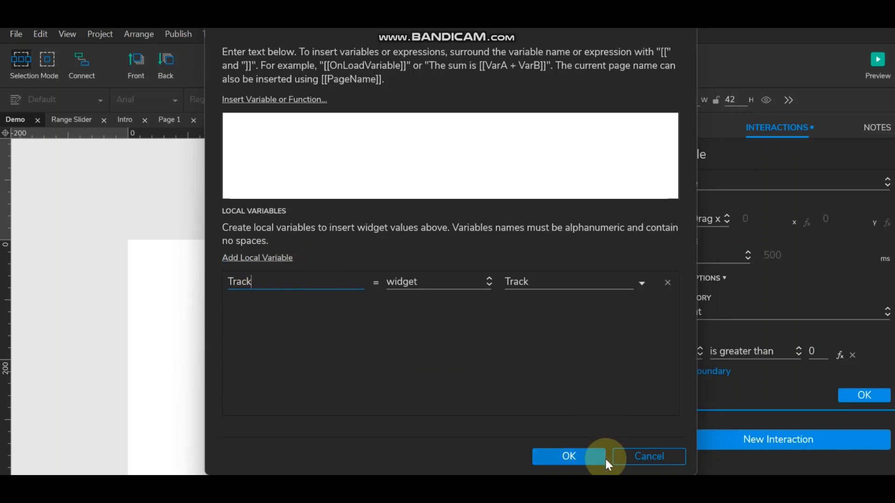
{"action": "left_click", "coordinate": [569, 456]}
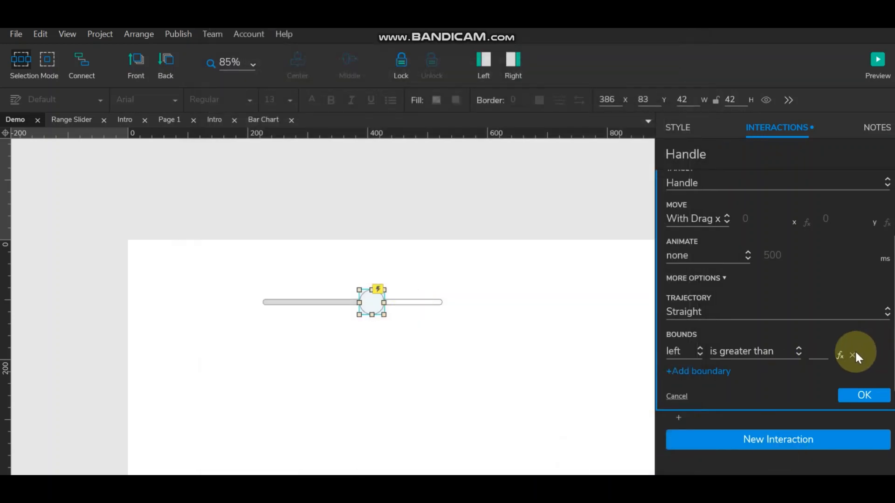
Set the left boundary's value to the expression [[Track.left]] using the local variable.
{"action": "left_click", "coordinate": [841, 354]}
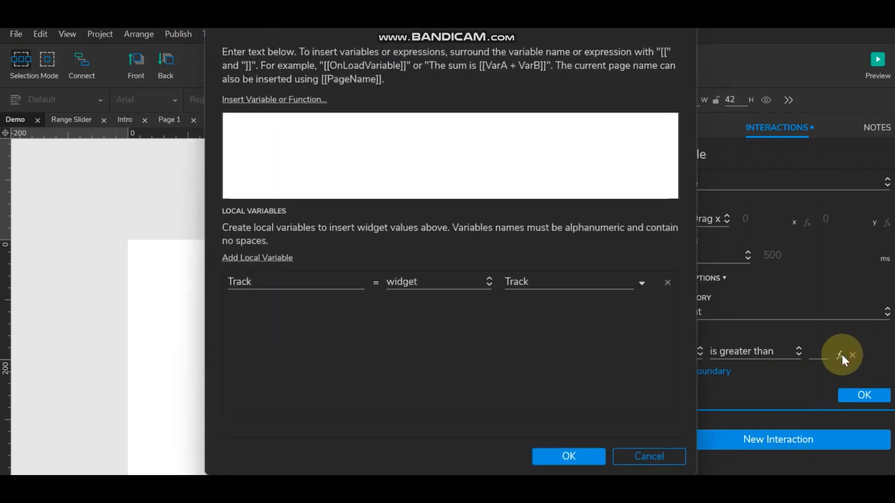
{"action": "left_click", "coordinate": [232, 96]}
{"action": "left_click", "coordinate": [264, 231]}
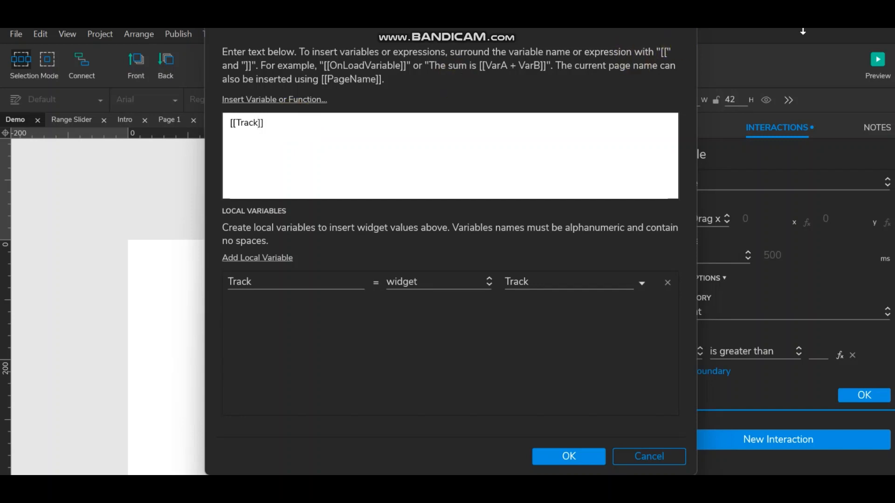
{"action": "type", "text": "."}
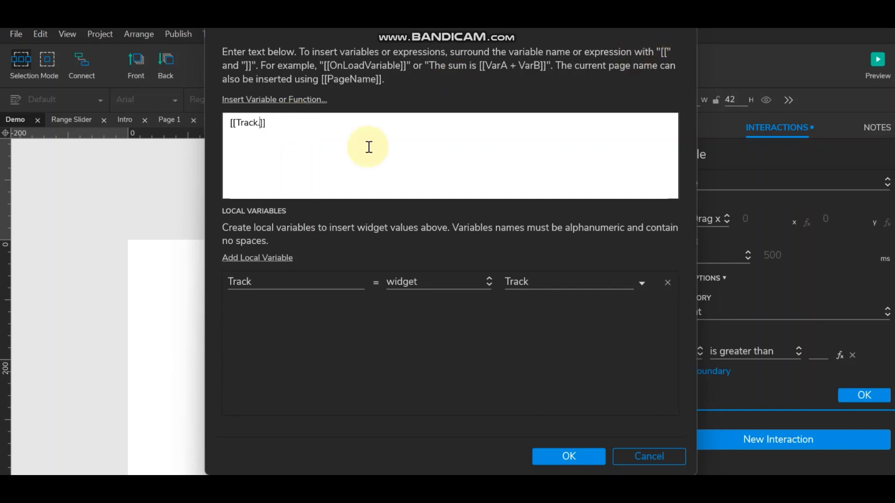
{"action": "type", "text": "left"}
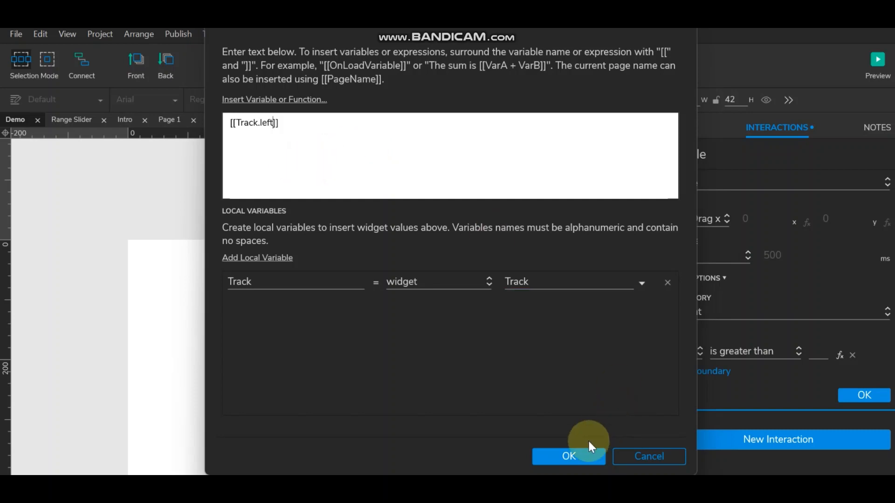
{"action": "left_click", "coordinate": [577, 452]}
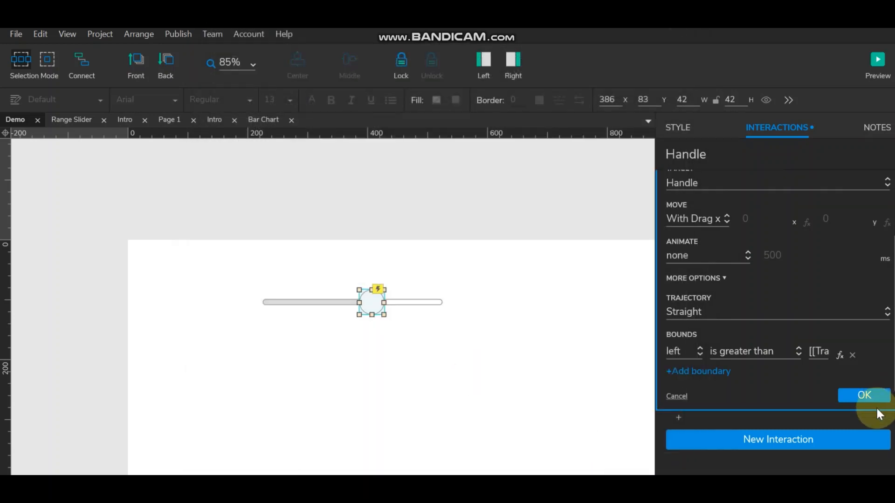
Add a second boundary to the Handle's Move action that uses the right side with "is less than or equals".
{"action": "left_click", "coordinate": [675, 368]}
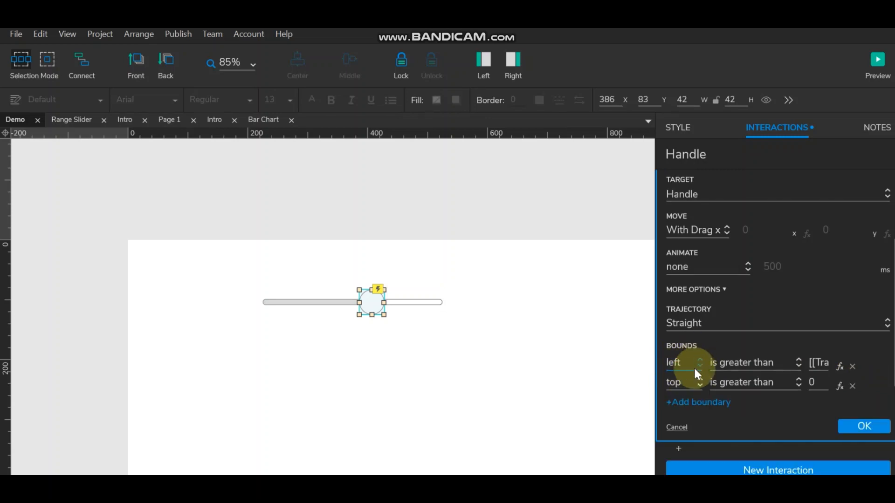
{"action": "left_click", "coordinate": [697, 382]}
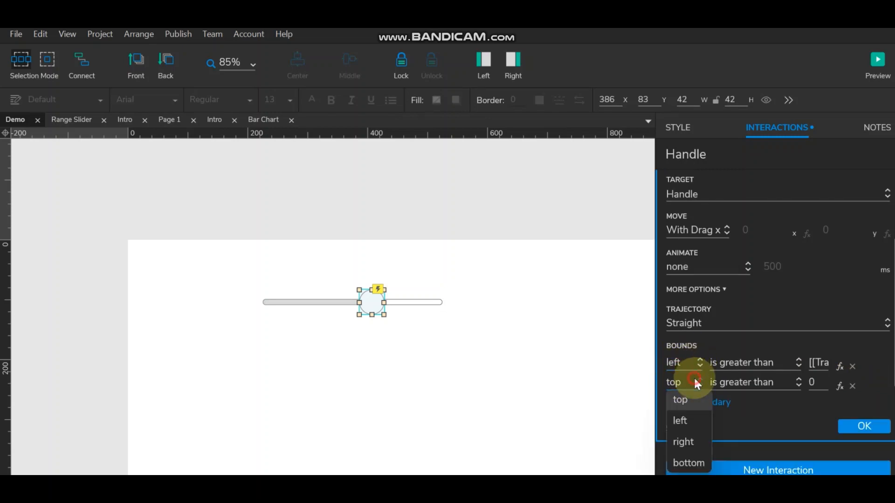
{"action": "left_click", "coordinate": [694, 441]}
{"action": "left_click", "coordinate": [766, 386]}
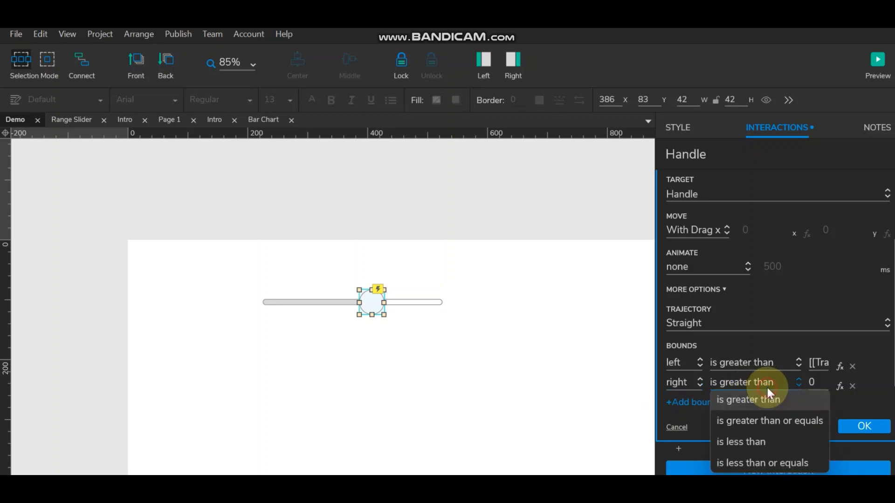
{"action": "left_click", "coordinate": [773, 462]}
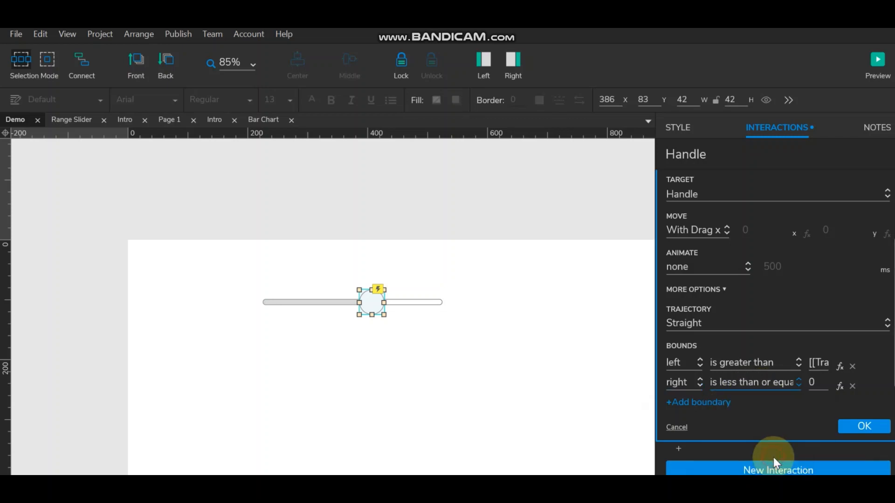
Create a local variable of type widget that refers to Track in the right boundary's value expression.
{"action": "left_click", "coordinate": [840, 386]}
{"action": "left_click", "coordinate": [270, 259]}
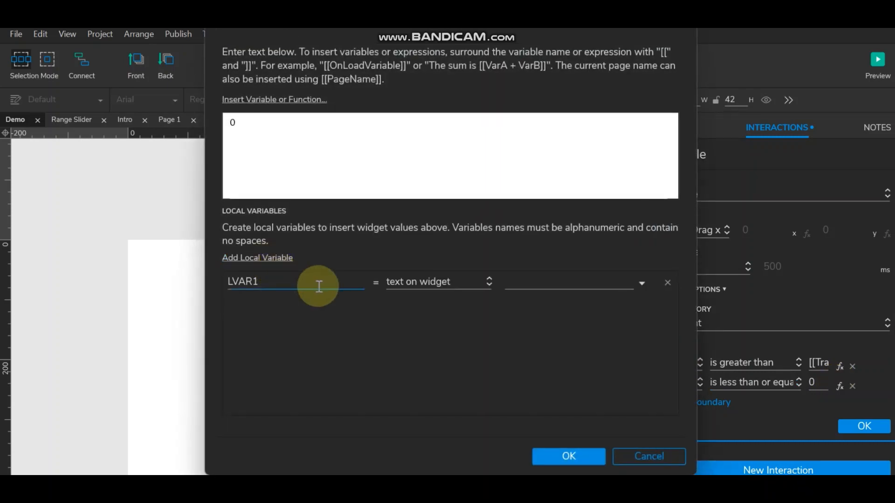
{"action": "left_click", "coordinate": [455, 283]}
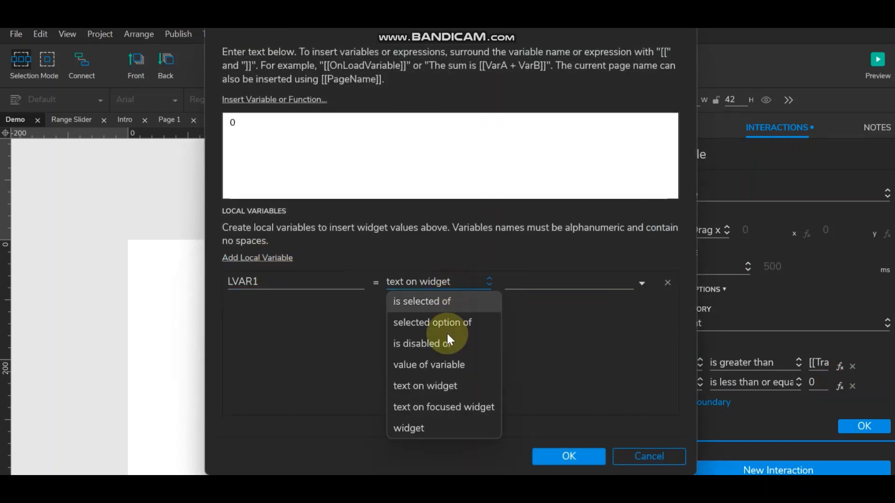
{"action": "left_click", "coordinate": [446, 422]}
{"action": "left_click", "coordinate": [545, 286]}
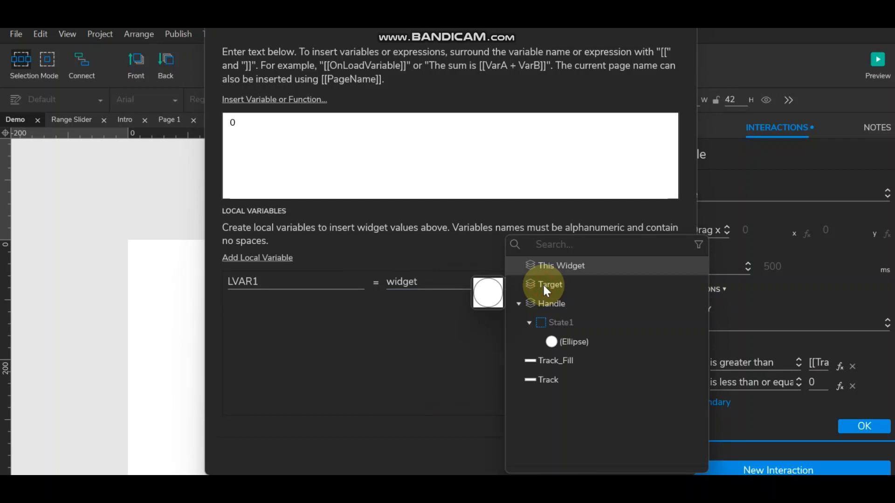
{"action": "left_click", "coordinate": [541, 380]}
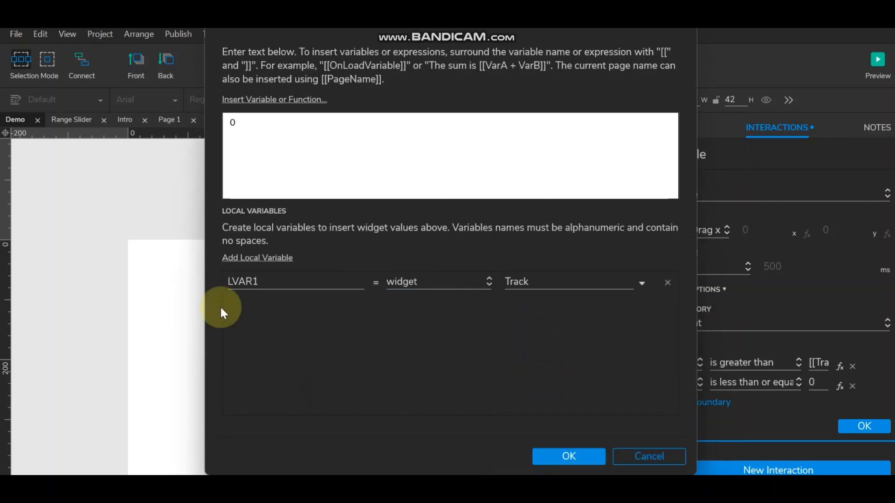
Rename the right boundary's local variable as track.
{"action": "left_click", "coordinate": [283, 282]}
{"action": "double_click", "coordinate": [283, 282]}
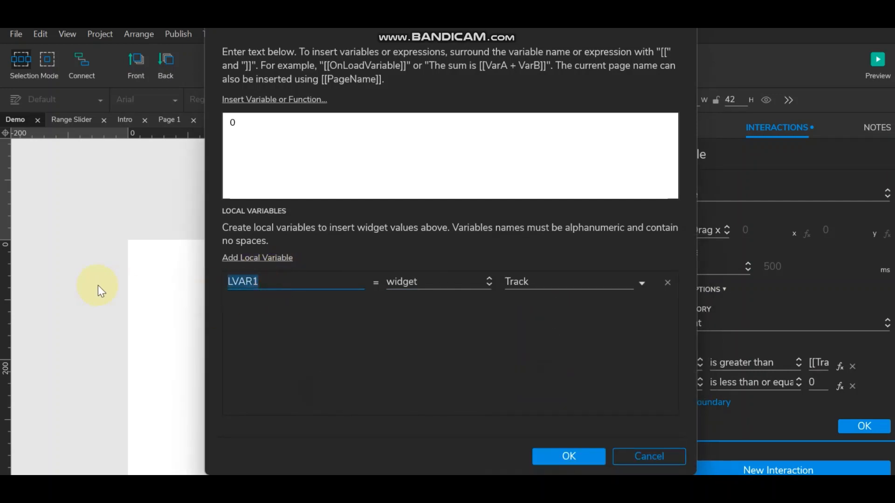
{"action": "type", "text": "tack"}
{"action": "left_click", "coordinate": [232, 285]}
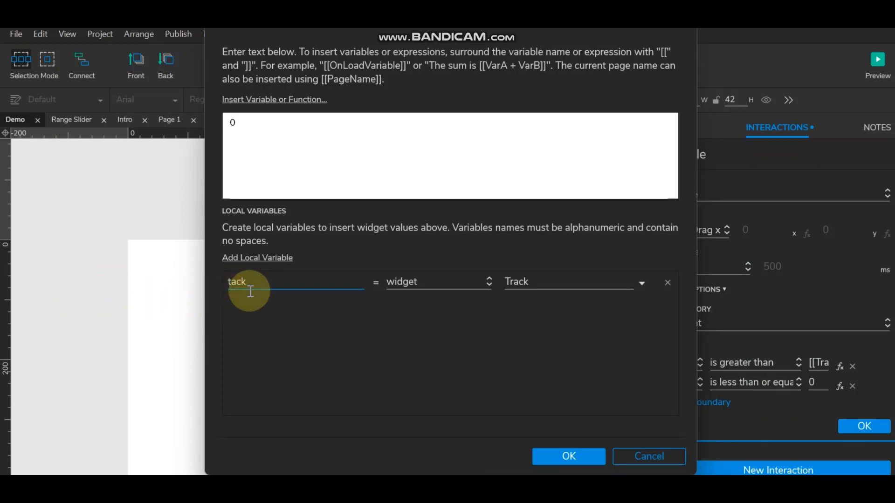
{"action": "type", "text": "r"}
Replace the right boundary's default value with the local variable expression [[track]].
{"action": "left_click", "coordinate": [231, 115]}
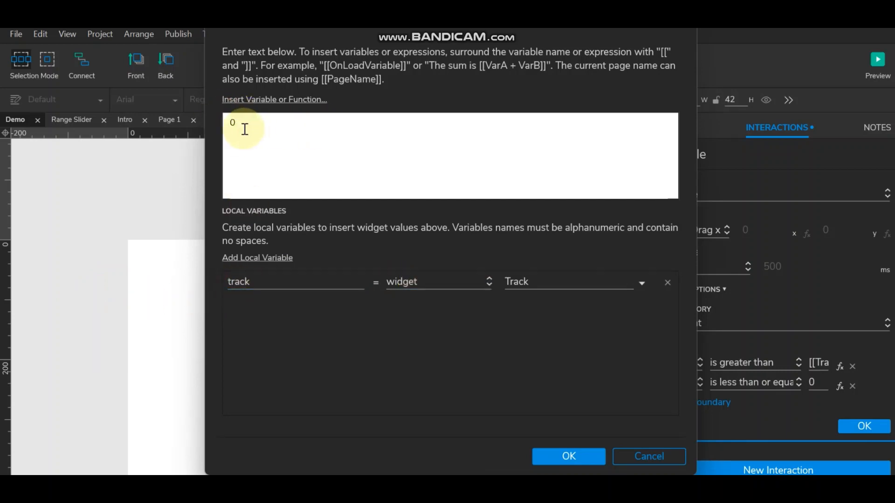
{"action": "key", "text": "ctrl+a"}
{"action": "key", "text": "BackSpace"}
{"action": "left_click", "coordinate": [253, 99]}
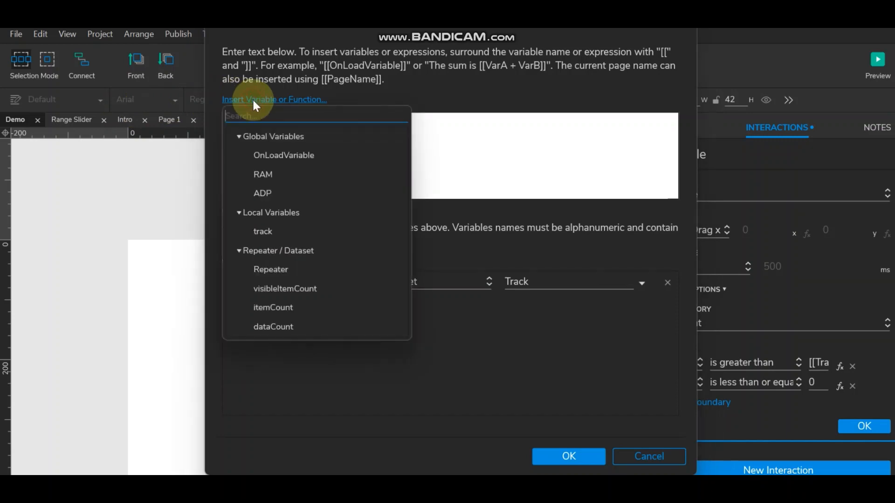
{"action": "left_click", "coordinate": [269, 231]}
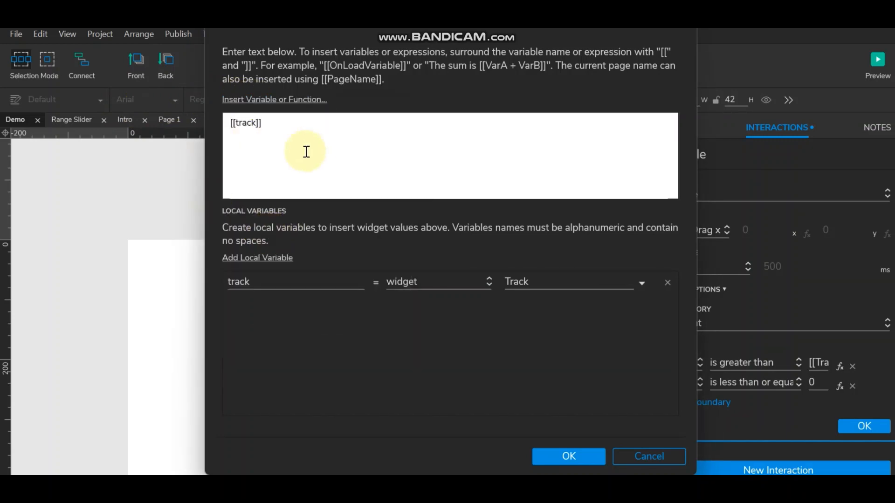
Extend the expression with the widget's right property so it reads [[track.right]], and confirm the right boundary's value.
{"action": "left_click", "coordinate": [255, 123]}
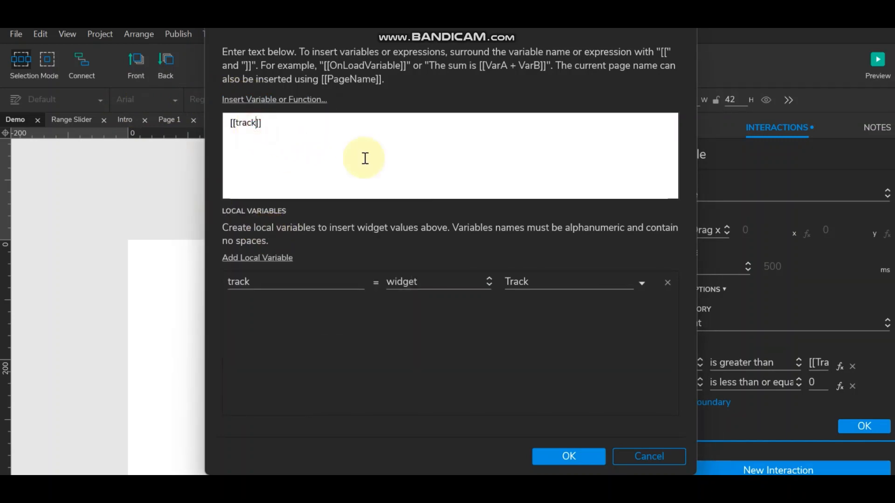
{"action": "left_click", "coordinate": [292, 100]}
{"action": "type", "text": "righ"}
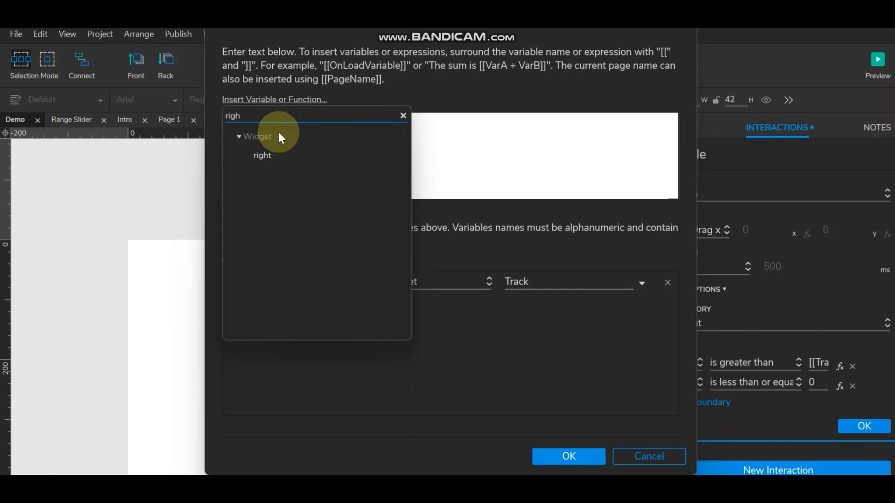
{"action": "left_click", "coordinate": [263, 155]}
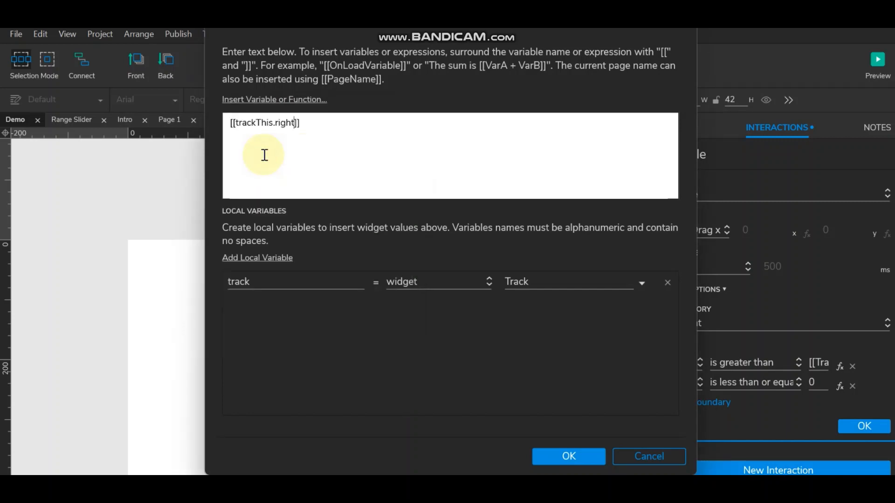
{"action": "left_click_drag", "start_coordinate": [274, 125], "coordinate": [255, 124]}
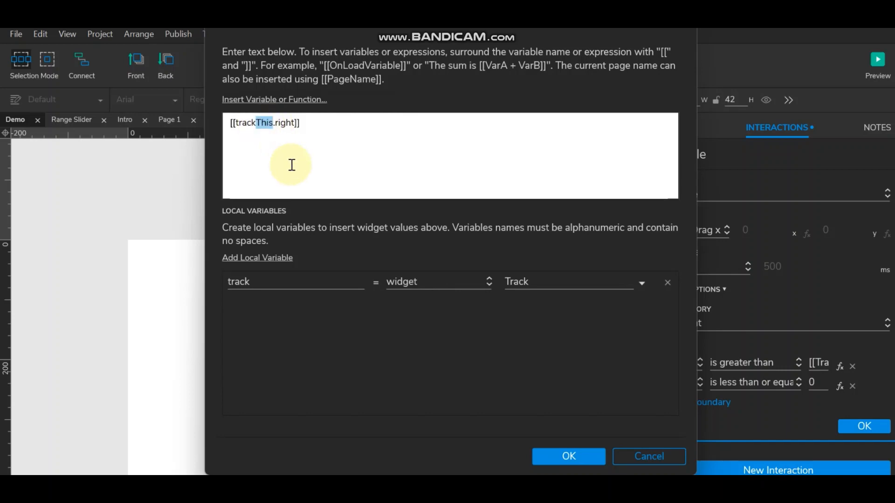
{"action": "key", "text": "BackSpace"}
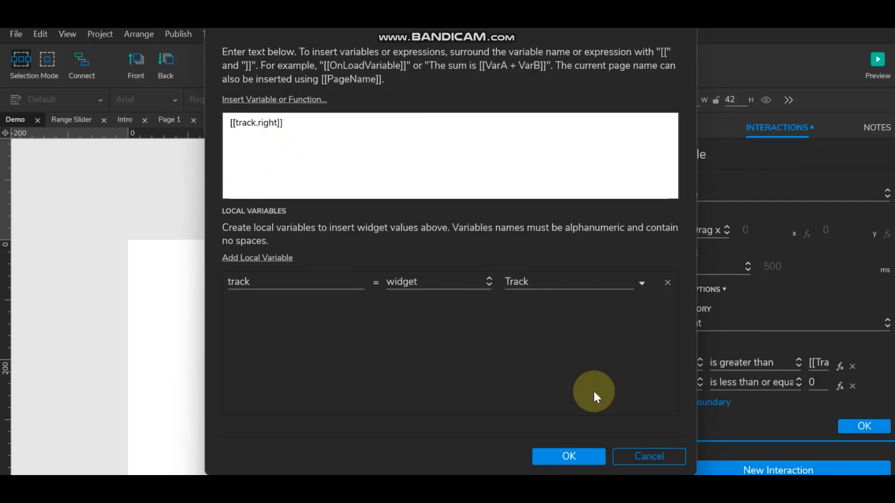
{"action": "left_click", "coordinate": [587, 454]}
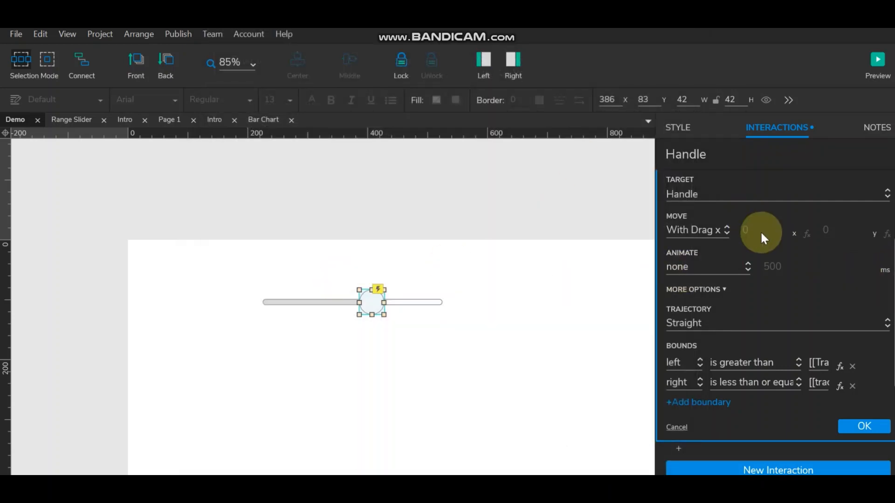
Preview the Demo page in the browser and slide the handle along the track to test its boundaries.
{"action": "left_click", "coordinate": [878, 61]}
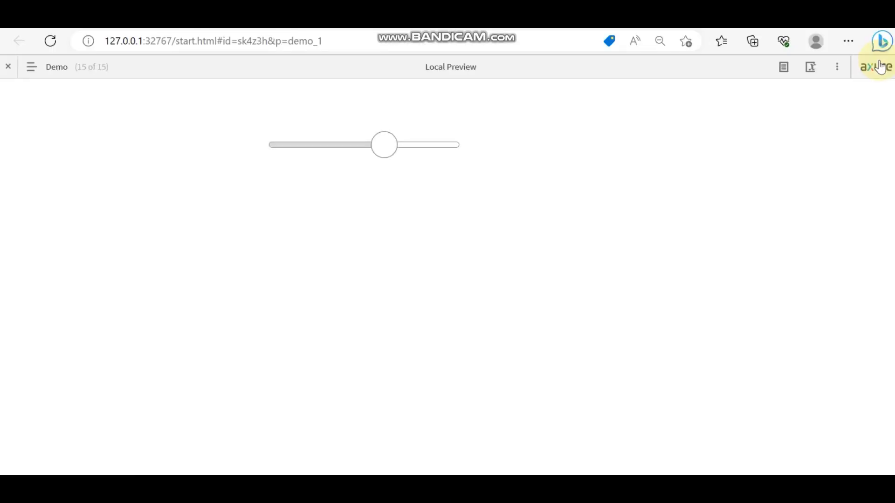
{"action": "left_click", "coordinate": [388, 147]}
{"action": "left_click_drag", "start_coordinate": [389, 147], "coordinate": [367, 146]}
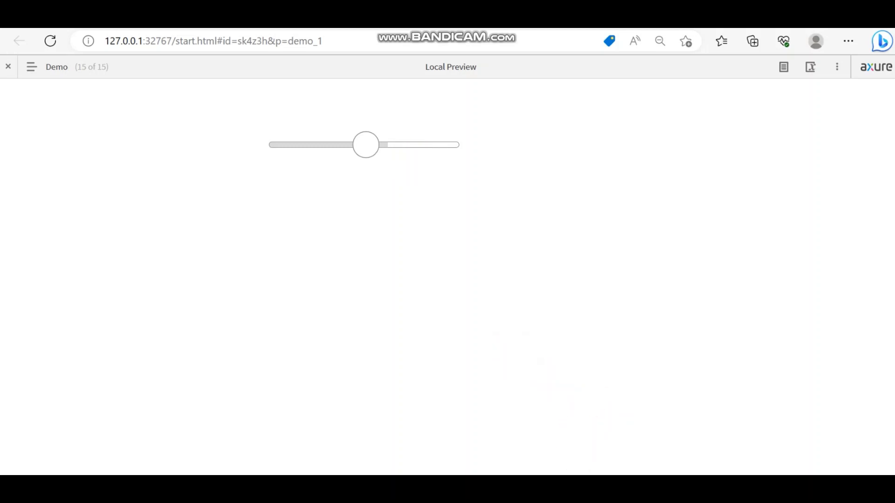
Return to Axure RP and confirm the Handle's Move action settings.
{"action": "left_click", "coordinate": [569, 486]}
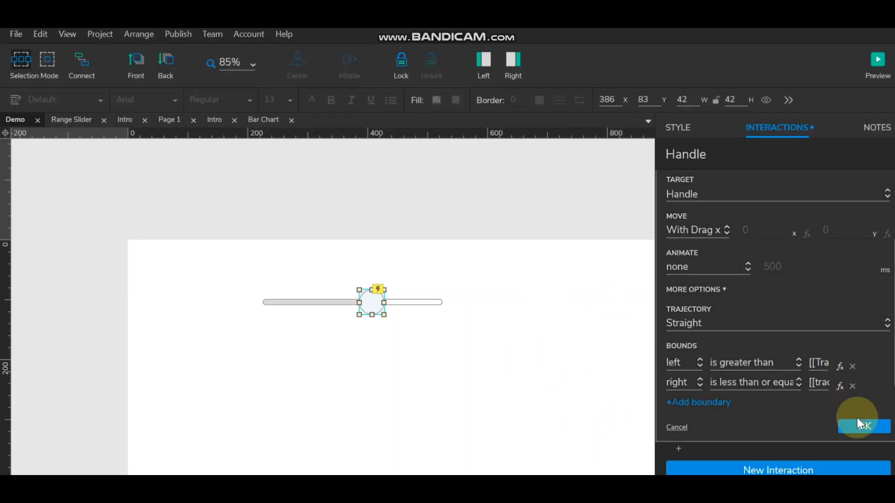
{"action": "left_click", "coordinate": [858, 422]}
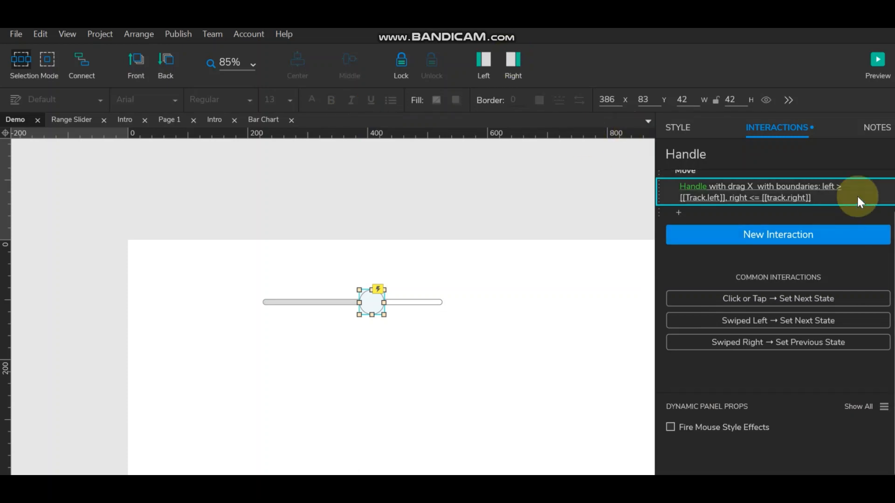
{"action": "scroll", "coordinate": [857, 196], "scroll_direction": "up", "scroll_amount": 1}
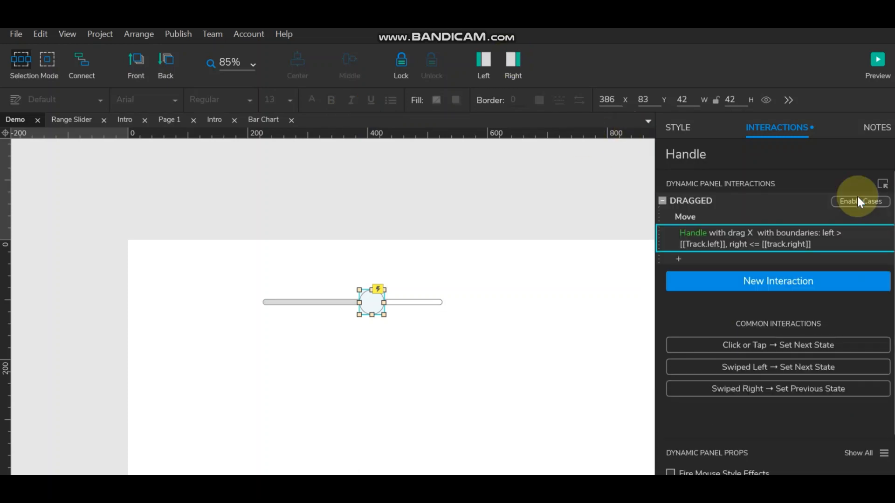
Open the Handle's Dragged event in the Interaction Editor and add a Set Size action that targets Track_Fill.
{"action": "left_click", "coordinate": [697, 203]}
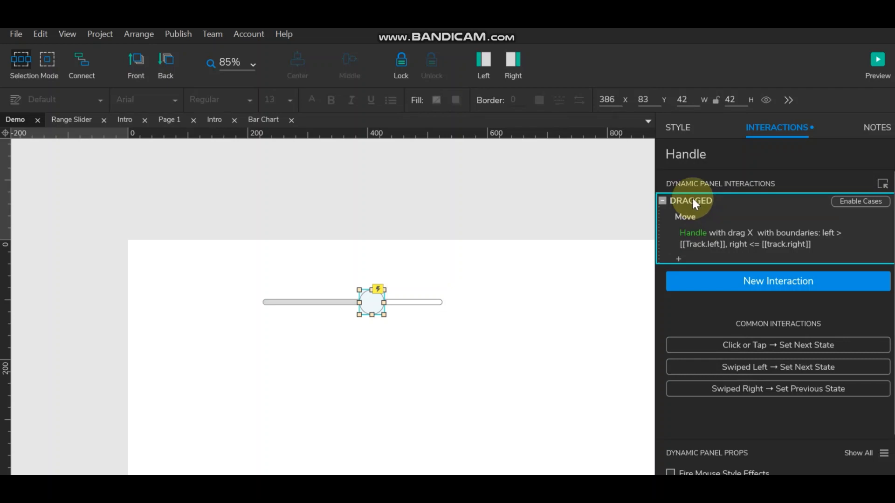
{"action": "left_click", "coordinate": [743, 279]}
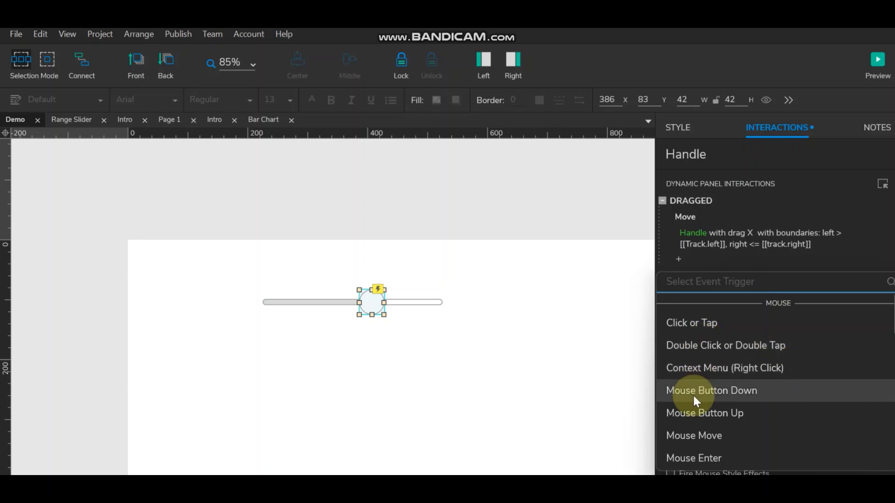
{"action": "double_click", "coordinate": [699, 200]}
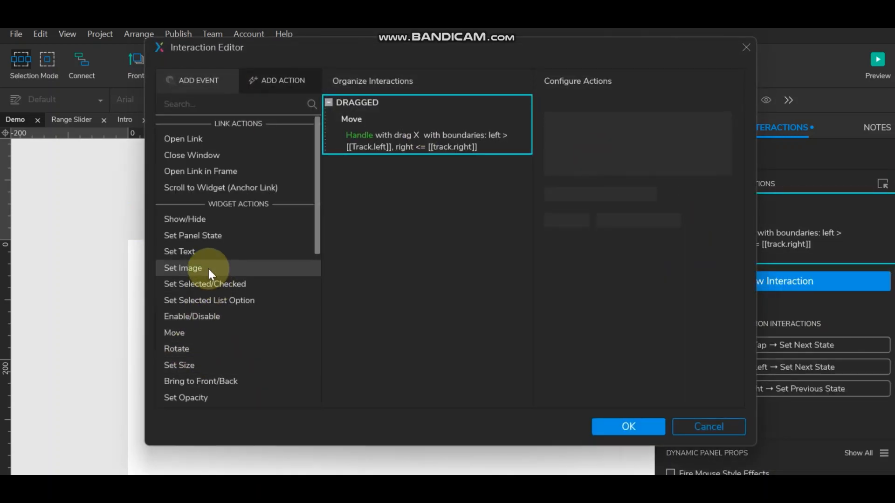
{"action": "left_click", "coordinate": [207, 366]}
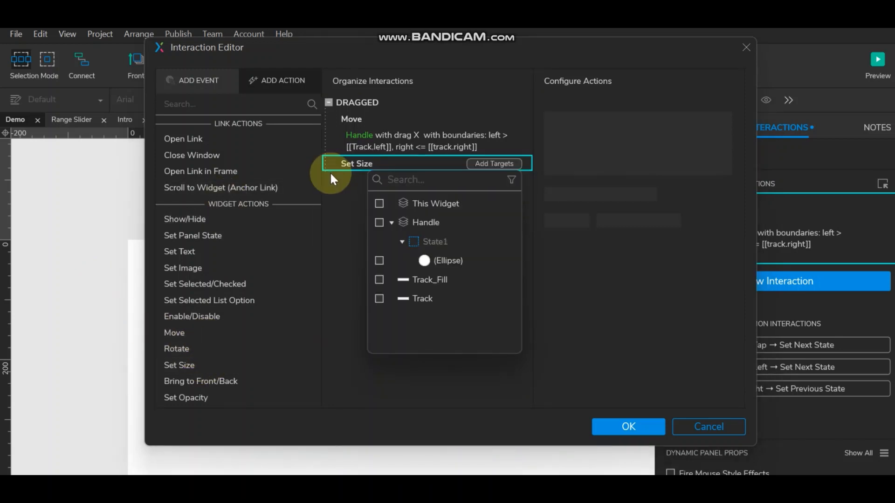
{"action": "left_click", "coordinate": [384, 280]}
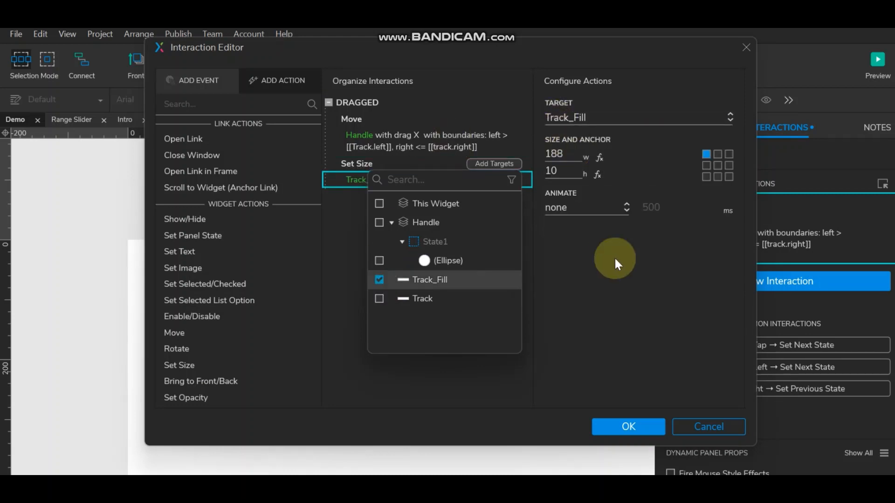
{"action": "left_click", "coordinate": [581, 234]}
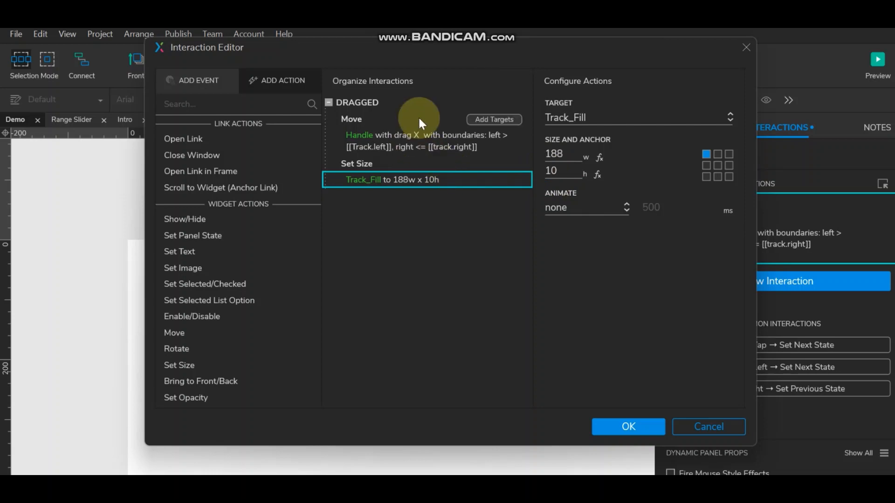
Clear the fixed width in Track_Fill's Set Size action and add a local variable of type widget that references Track.
{"action": "left_click", "coordinate": [599, 160]}
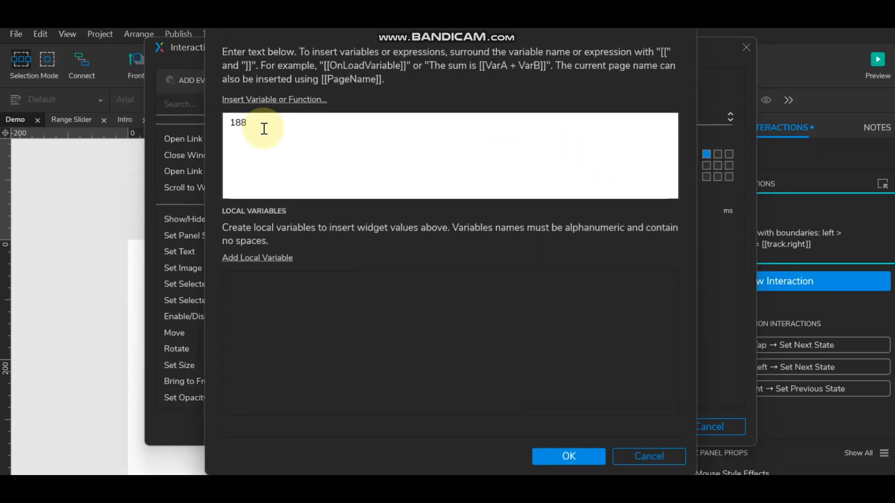
{"action": "left_click_drag", "start_coordinate": [260, 125], "coordinate": [115, 126]}
{"action": "key", "text": "BackSpace"}
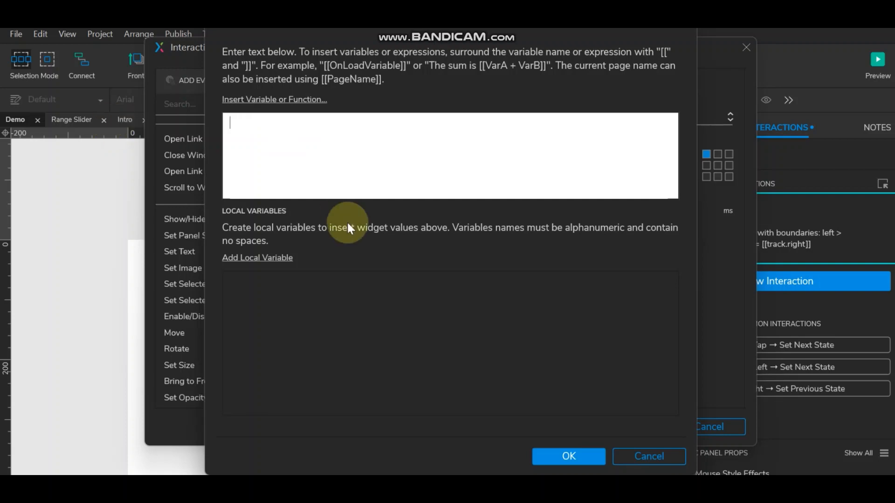
{"action": "left_click", "coordinate": [274, 257]}
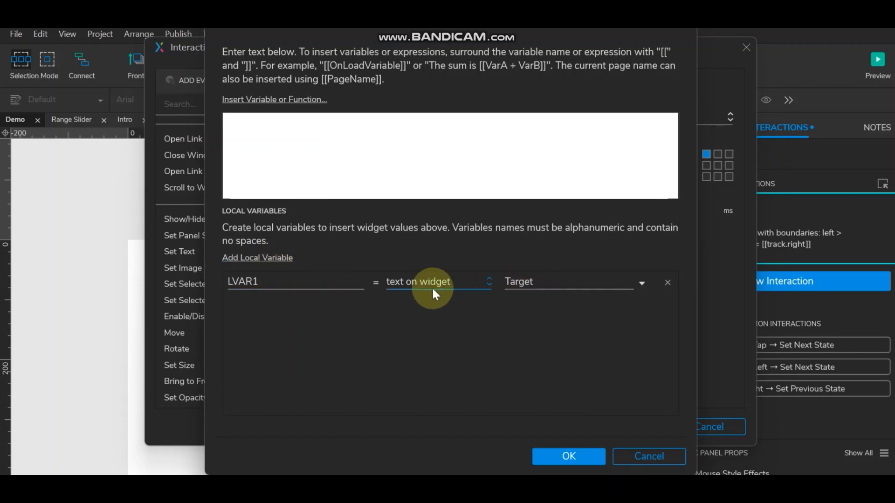
{"action": "left_click", "coordinate": [445, 280]}
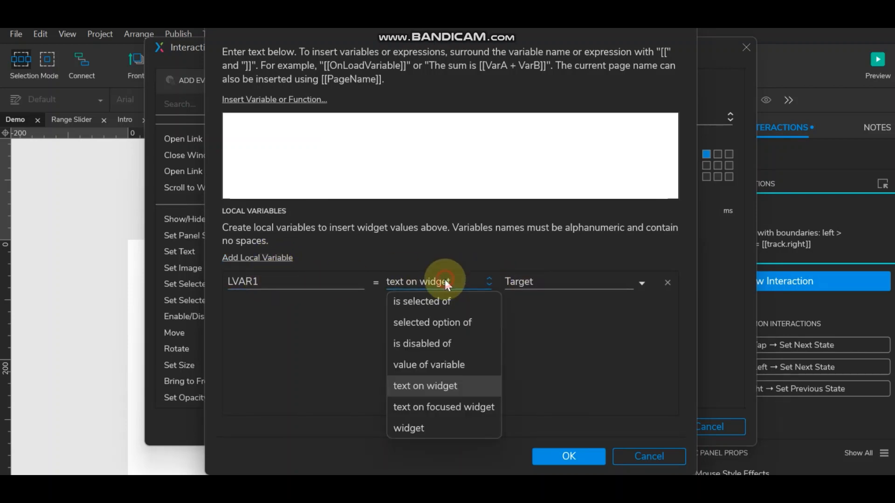
{"action": "left_click", "coordinate": [435, 425]}
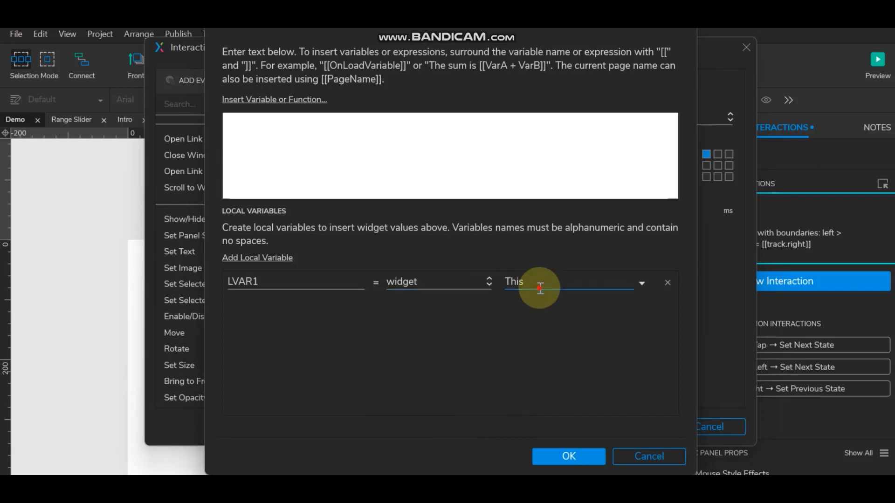
{"action": "left_click", "coordinate": [537, 286]}
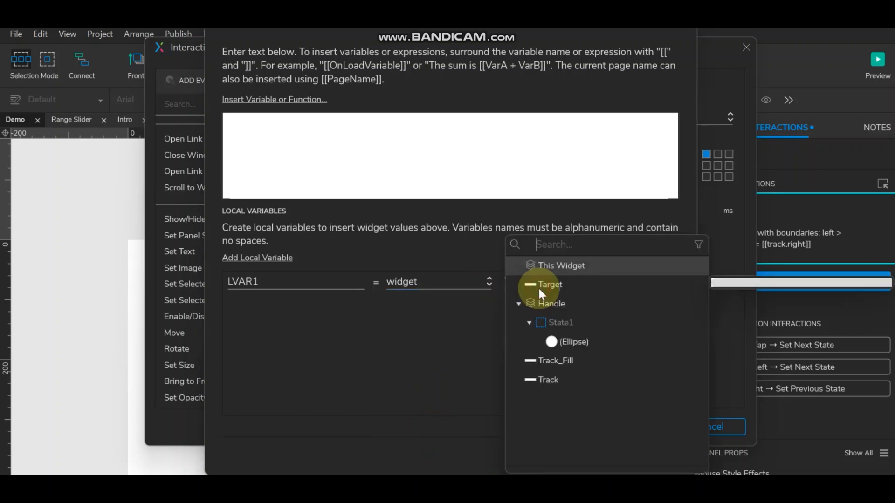
{"action": "left_click", "coordinate": [549, 379]}
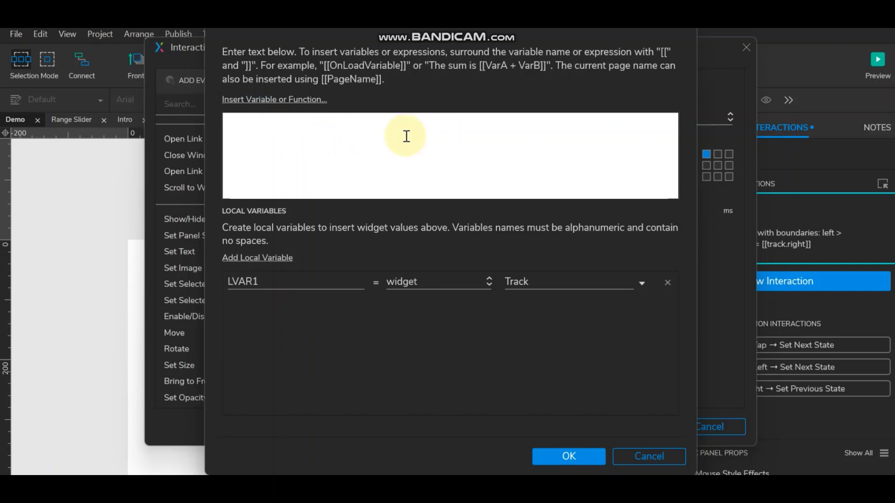
Build the Track_Fill width expression [[This.x - LVAR1.x]] from the widget's x property and the local variable, and confirm it.
{"action": "left_click", "coordinate": [295, 103]}
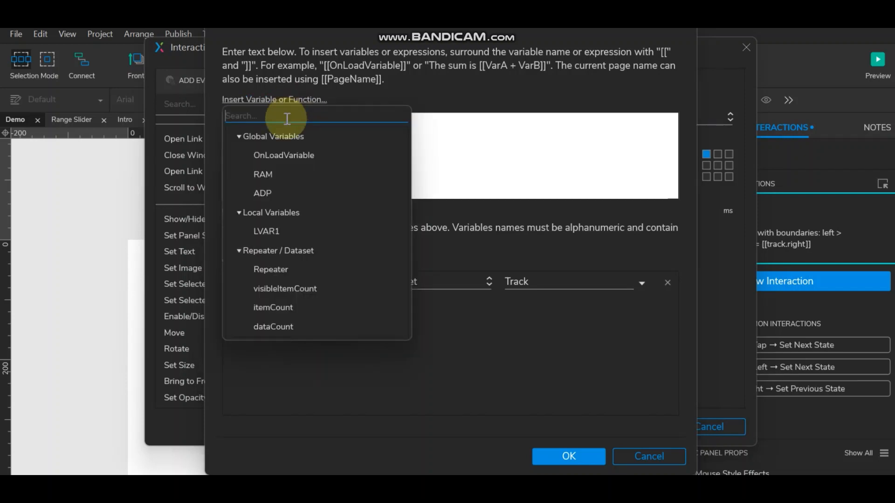
{"action": "type", "text": "x"}
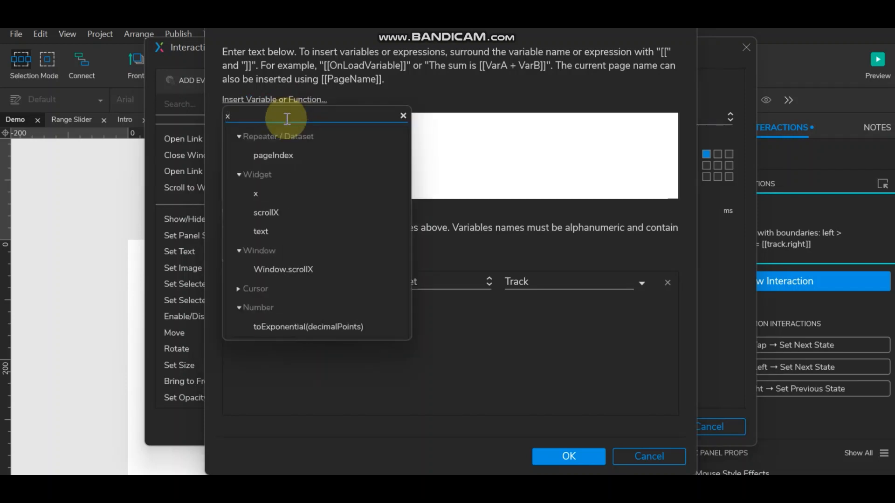
{"action": "left_click", "coordinate": [258, 193]}
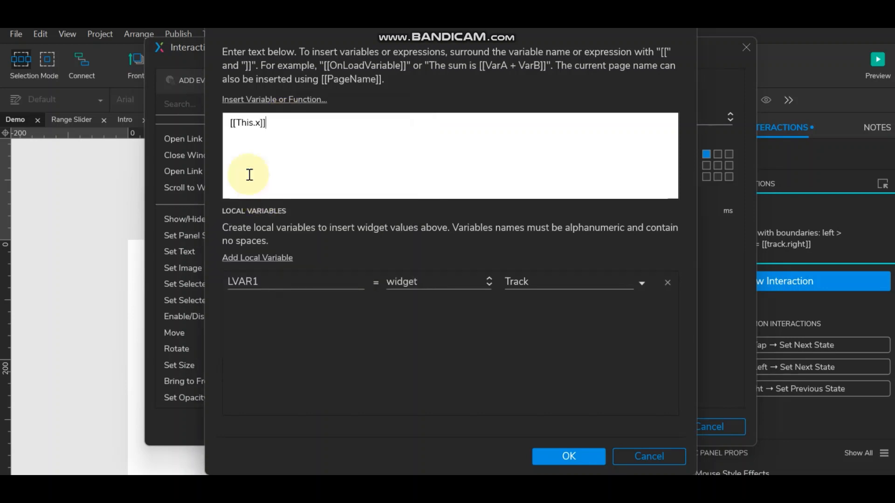
{"action": "left_click", "coordinate": [261, 124]}
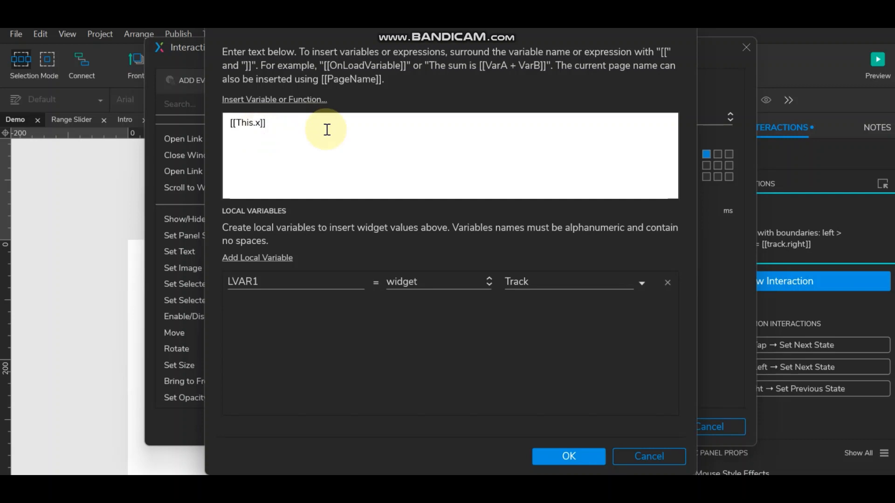
{"action": "type", "text": "-"}
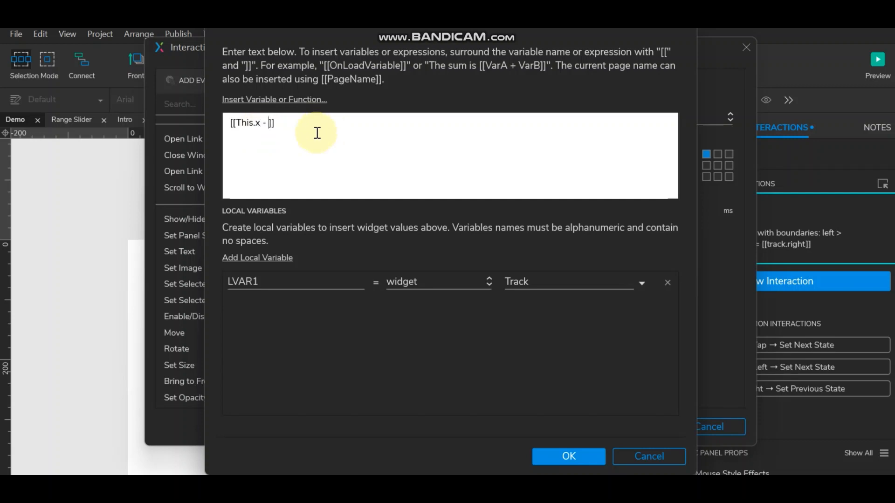
{"action": "left_click", "coordinate": [302, 104]}
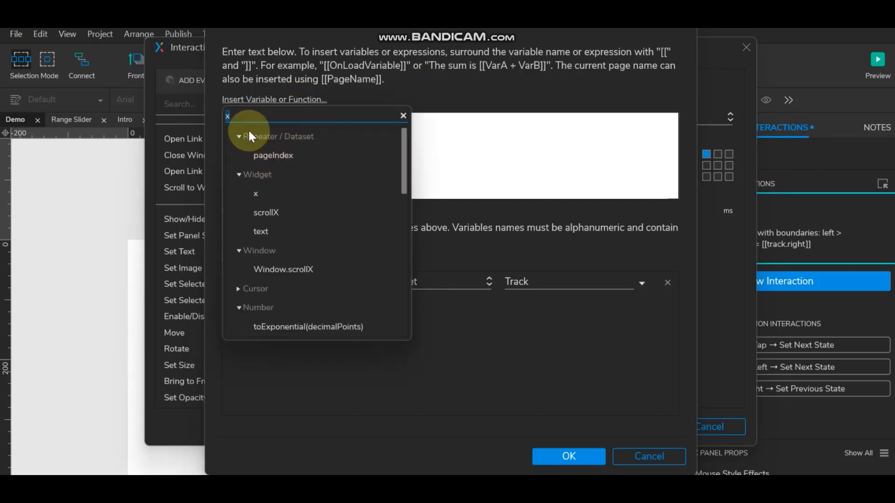
{"action": "key", "text": "BackSpace"}
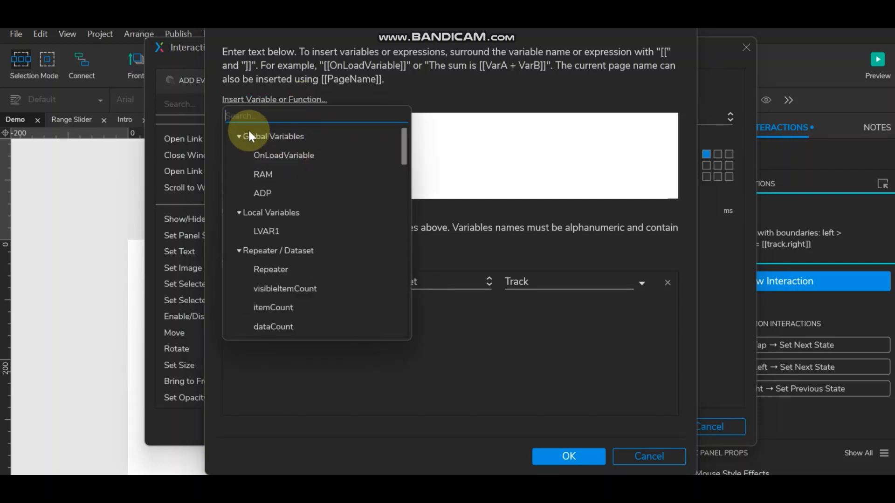
{"action": "left_click", "coordinate": [272, 231]}
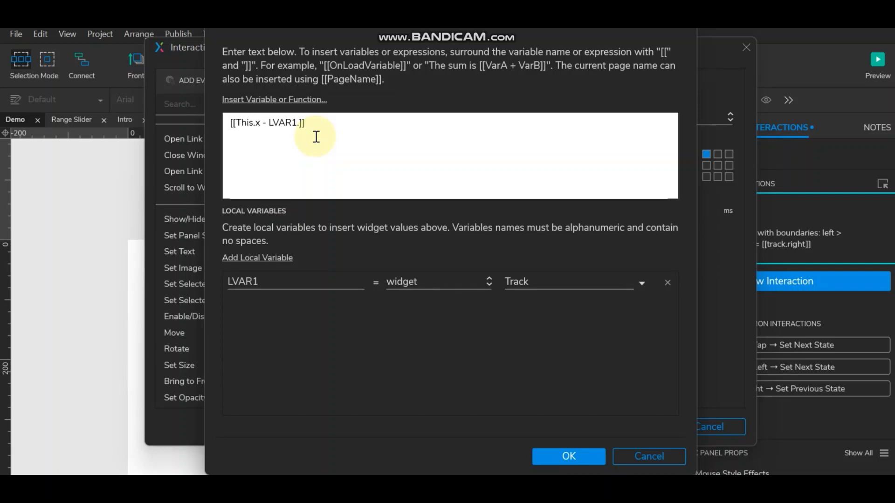
{"action": "type", "text": ".x"}
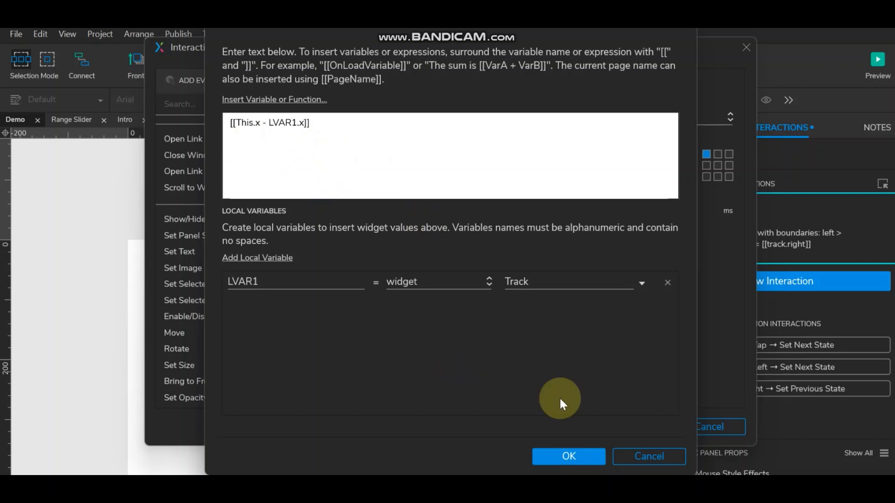
{"action": "left_click", "coordinate": [569, 455]}
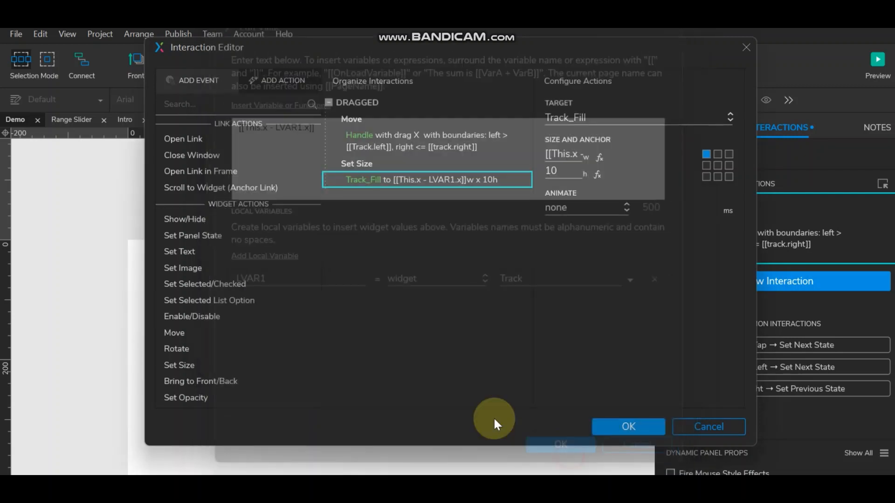
Set Track_Fill's height to the expression [[Target.height]] and save the Handle's Dragged interaction.
{"action": "left_click", "coordinate": [597, 175]}
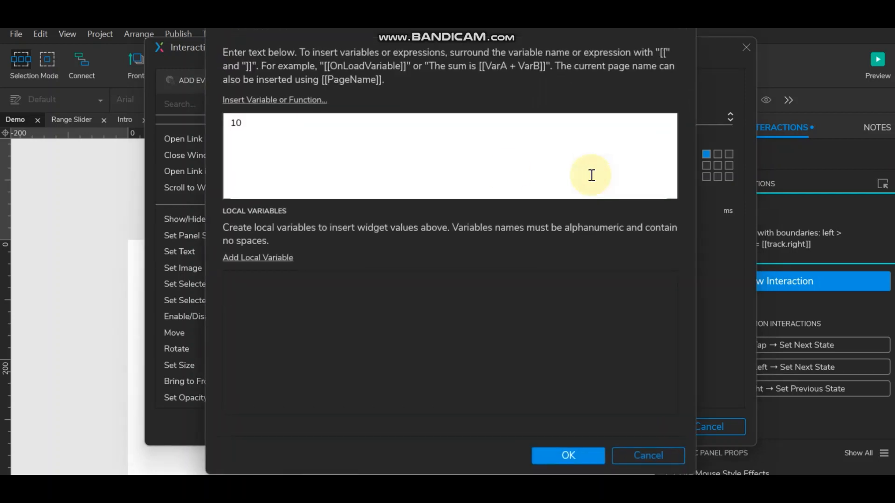
{"action": "double_click", "coordinate": [252, 127]}
{"action": "key", "text": "BackSpace"}
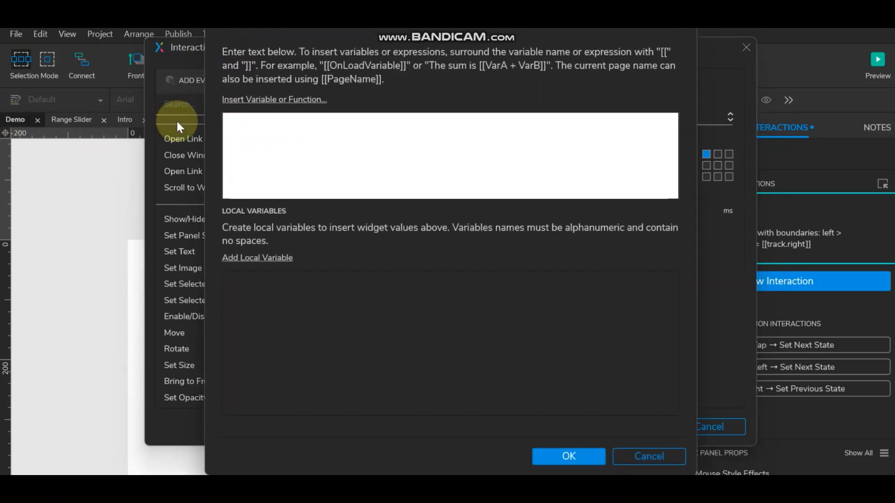
{"action": "left_click", "coordinate": [265, 100]}
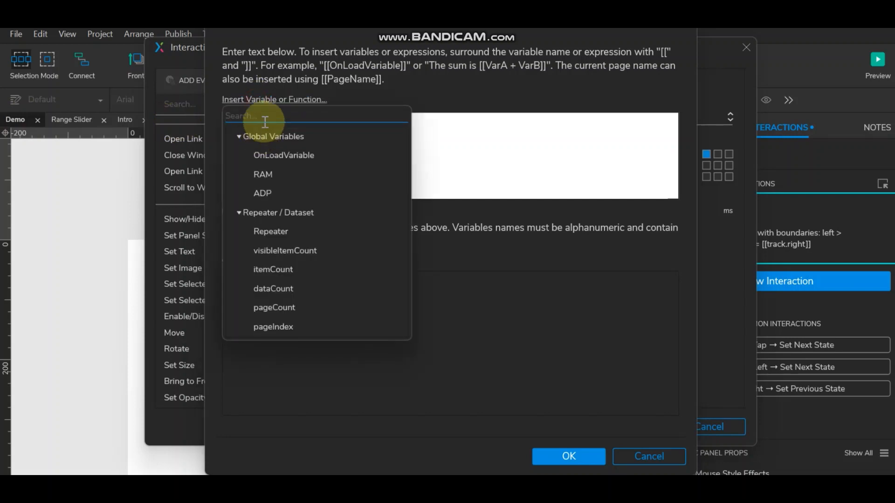
{"action": "type", "text": "tar"}
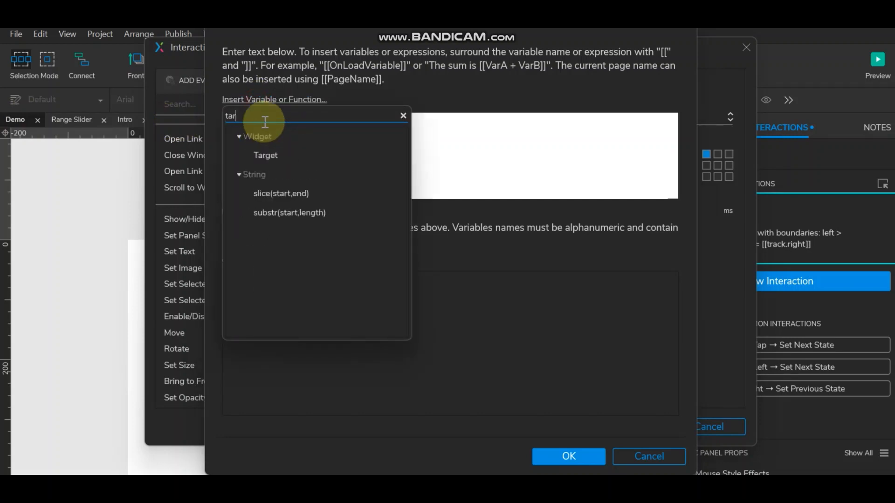
{"action": "left_click", "coordinate": [265, 154]}
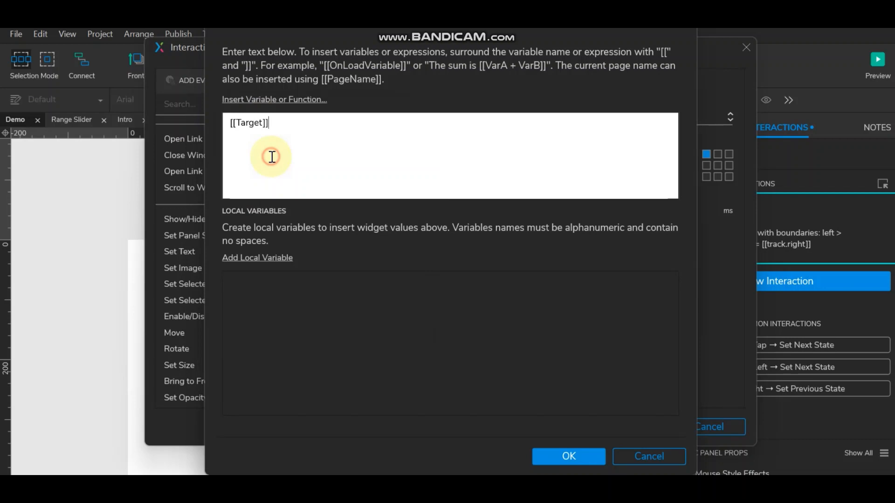
{"action": "left_click", "coordinate": [264, 124]}
{"action": "type", "text": "."}
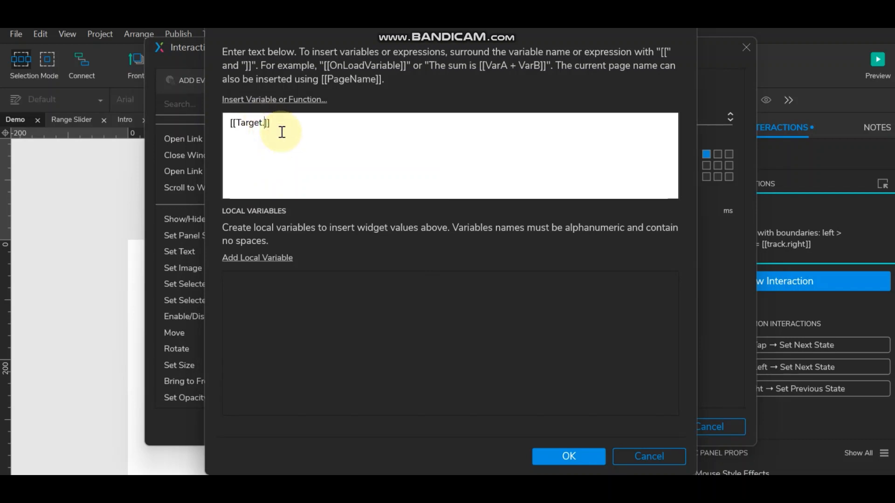
{"action": "type", "text": "height"}
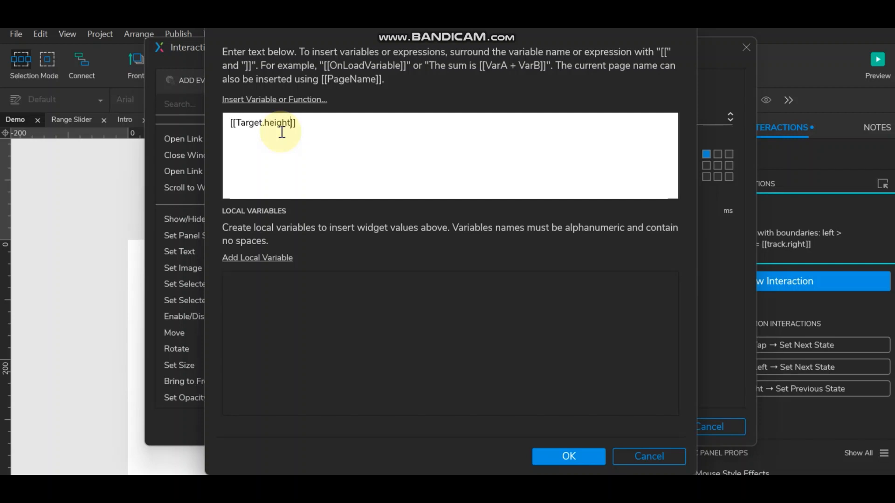
{"action": "left_click", "coordinate": [570, 456]}
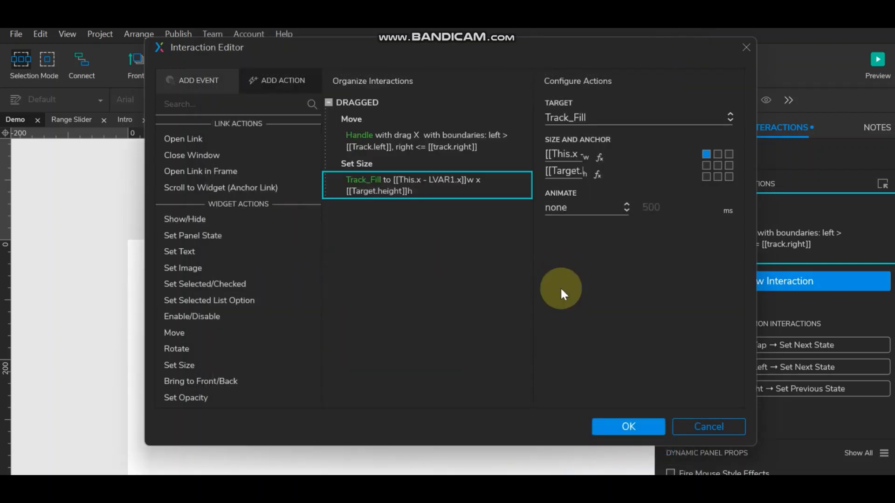
{"action": "left_click", "coordinate": [603, 427]}
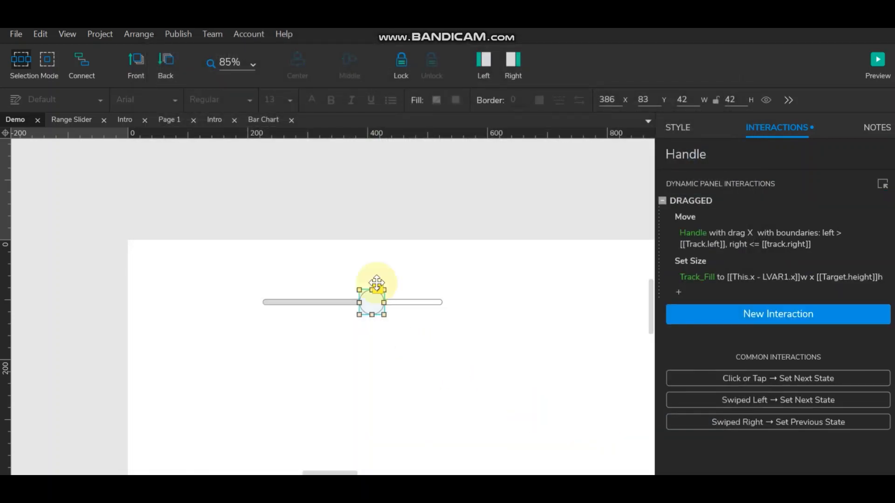
Preview the Demo page in the browser, slide the handle to test the track fill's resizing, and return to Axure RP.
{"action": "left_click", "coordinate": [877, 60]}
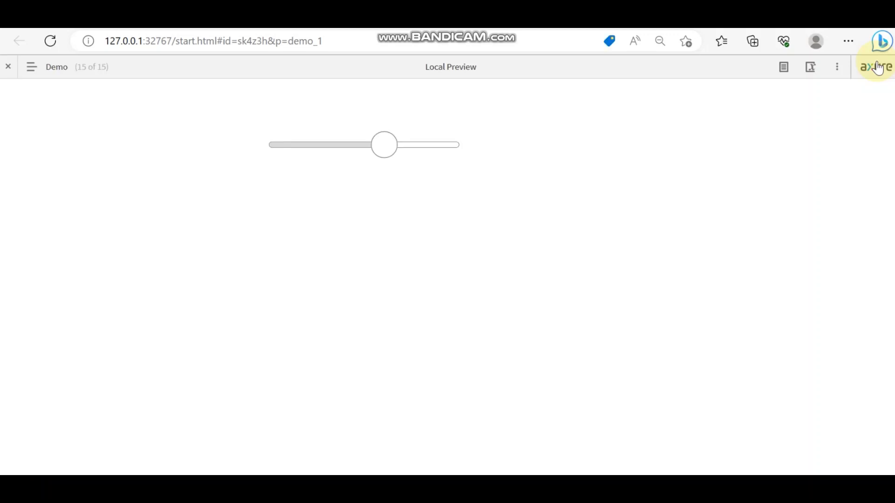
{"action": "mouse_move", "coordinate": [383, 152]}
{"action": "left_mouse_down"}
{"action": "mouse_move", "coordinate": [448, 148]}
{"action": "mouse_move", "coordinate": [283, 151]}
{"action": "mouse_move", "coordinate": [443, 146]}
{"action": "mouse_move", "coordinate": [356, 146]}
{"action": "mouse_move", "coordinate": [372, 146]}
{"action": "left_mouse_up"}
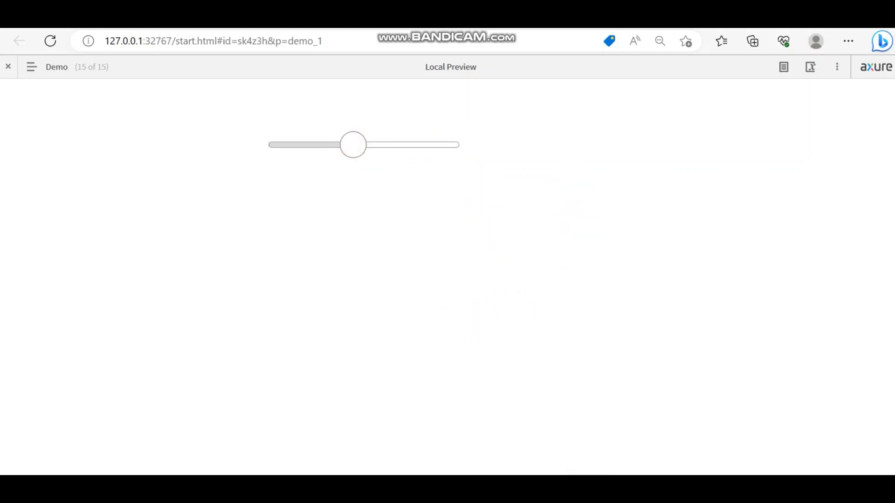
{"action": "left_click", "coordinate": [510, 485]}
{"action": "left_click", "coordinate": [452, 271]}
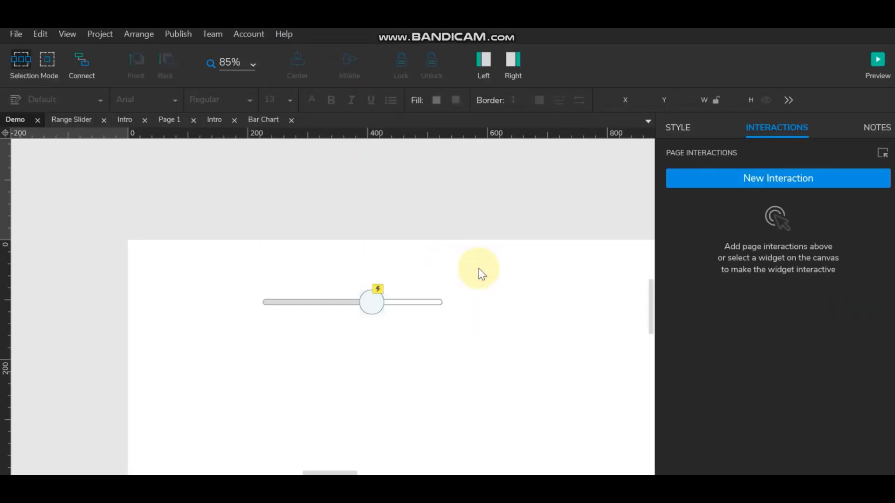
{"action": "left_click", "coordinate": [373, 302]}
{"action": "left_click", "coordinate": [507, 305]}
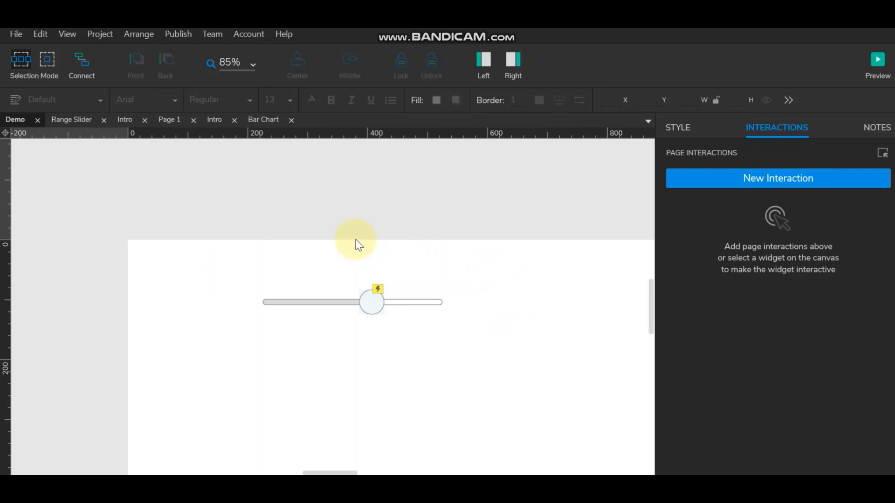
{"action": "scroll", "coordinate": [387, 235], "scroll_direction": "down", "scroll_amount": 2}
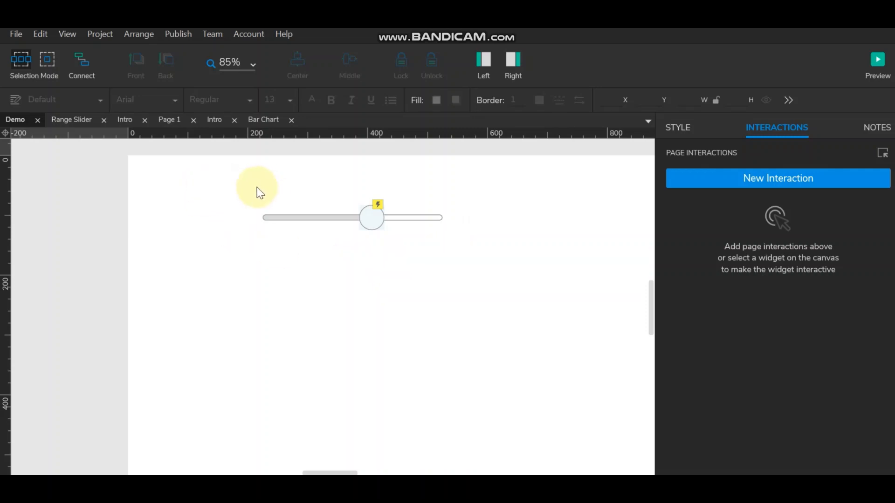
{"action": "left_click_drag", "start_coordinate": [260, 193], "coordinate": [454, 250]}
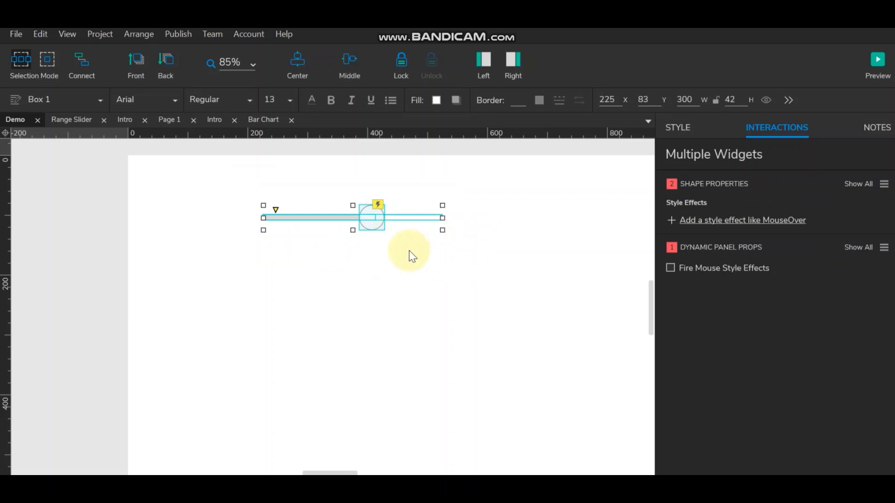
{"action": "left_click", "coordinate": [433, 285]}
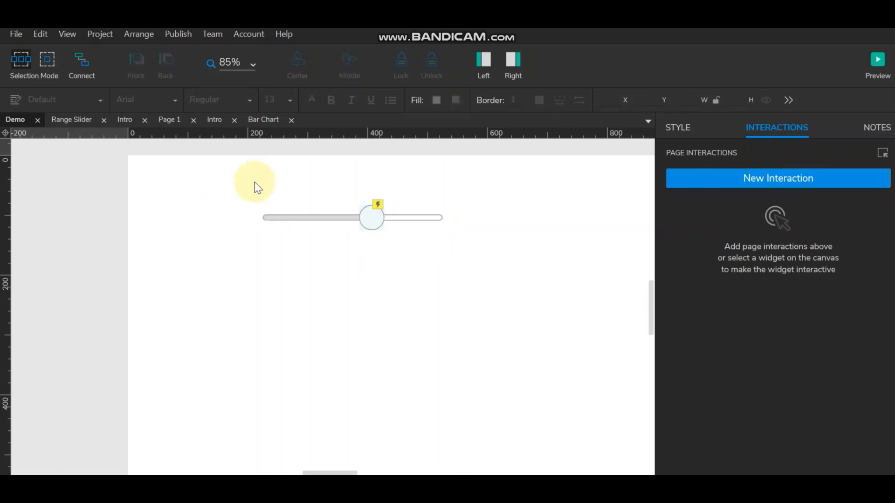
{"action": "left_click_drag", "start_coordinate": [254, 183], "coordinate": [440, 258]}
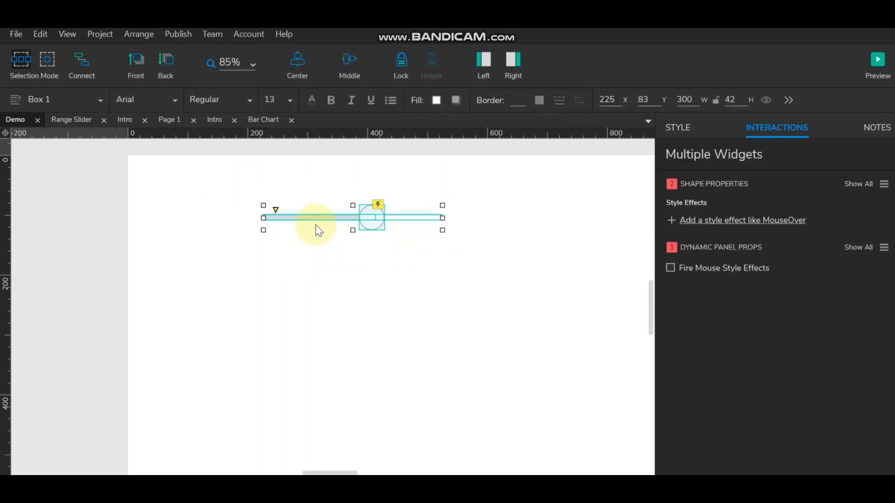
{"action": "left_click", "coordinate": [483, 230]}
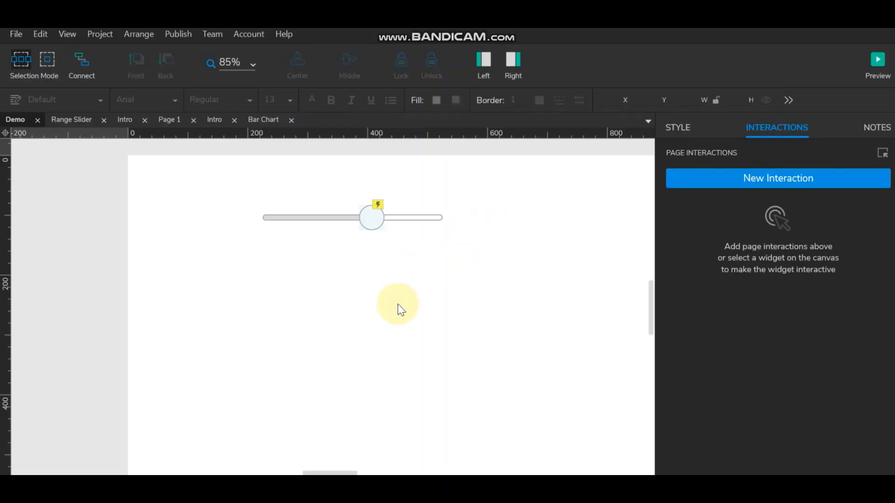
Add a repeater to the page and place it below the slider at about X 235, Y 170.
{"action": "left_click", "coordinate": [483, 61]}
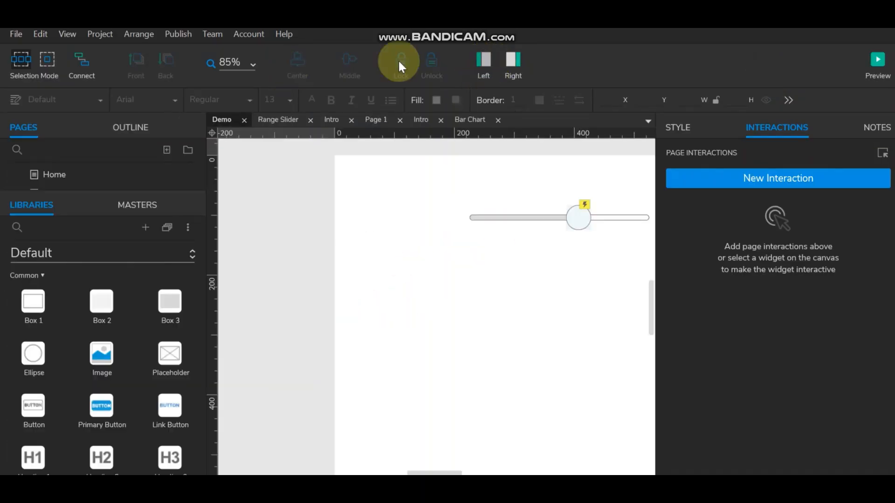
{"action": "scroll", "coordinate": [122, 386], "scroll_direction": "down", "scroll_amount": 4}
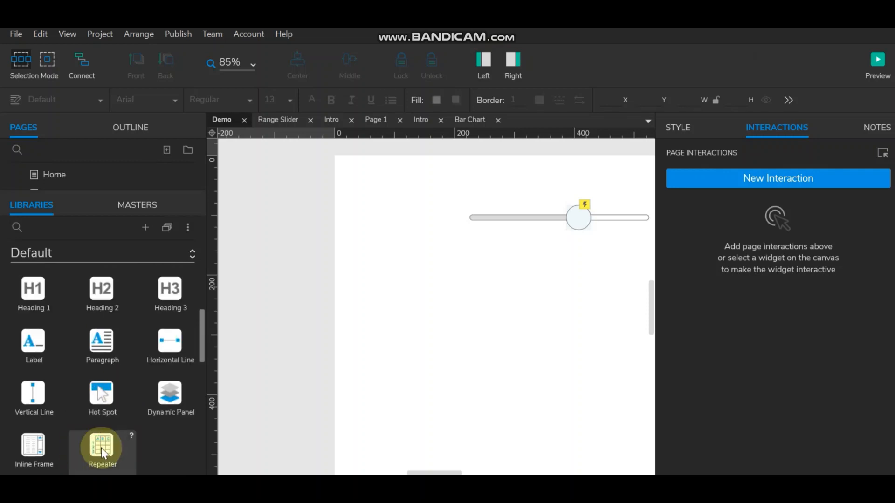
{"action": "left_click_drag", "start_coordinate": [102, 449], "coordinate": [421, 266]}
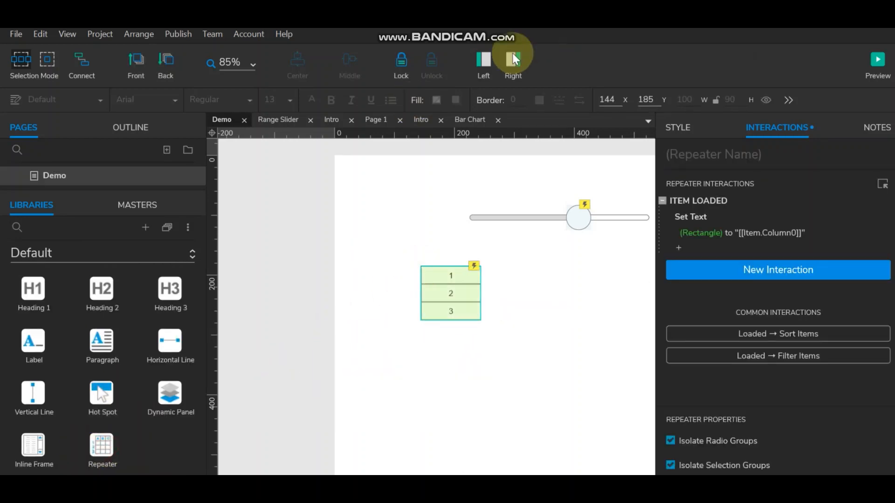
{"action": "left_click", "coordinate": [485, 60]}
{"action": "left_click", "coordinate": [338, 340]}
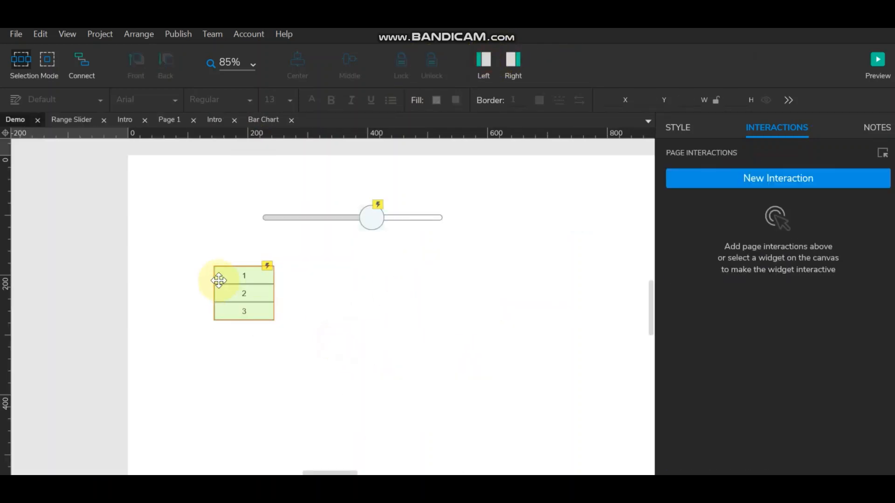
{"action": "left_click_drag", "start_coordinate": [246, 282], "coordinate": [301, 273]}
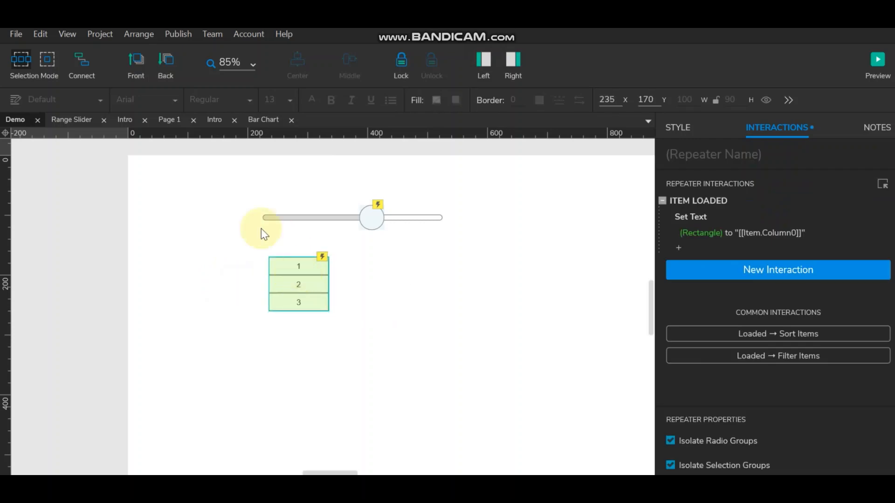
Replace the repeater item's default rectangle with the slider's track, track fill and handle taken from the page.
{"action": "left_click_drag", "start_coordinate": [251, 197], "coordinate": [465, 240]}
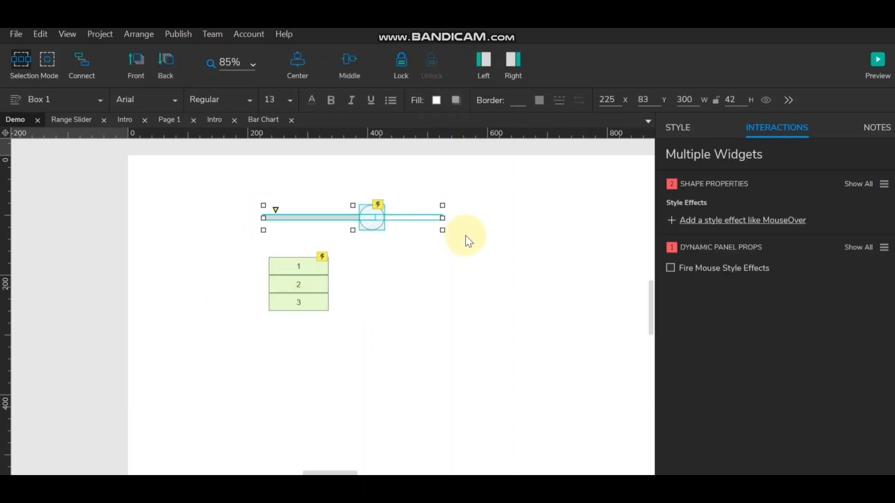
{"action": "left_click", "coordinate": [508, 245]}
{"action": "double_click", "coordinate": [306, 264]}
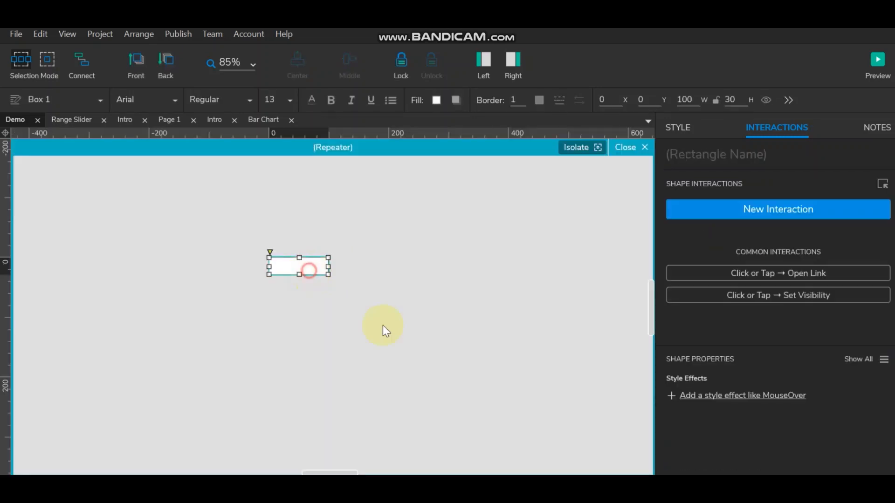
{"action": "key", "text": "Delete"}
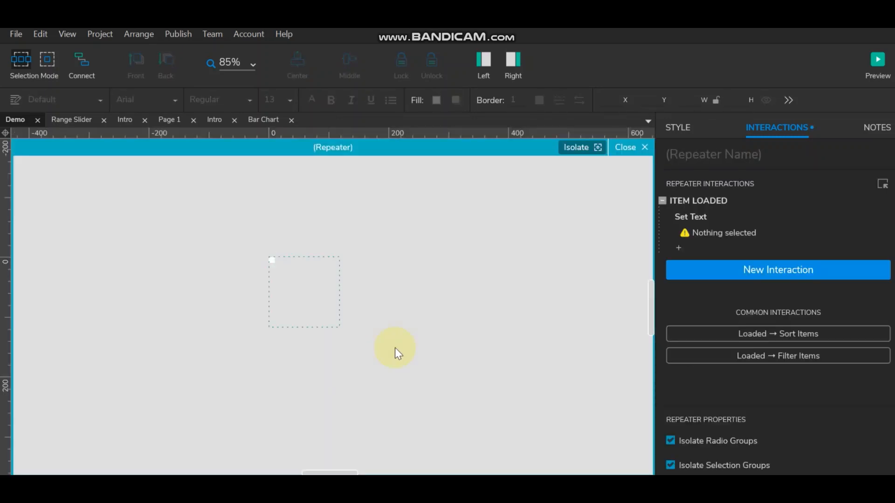
{"action": "key", "text": "ctrl+v"}
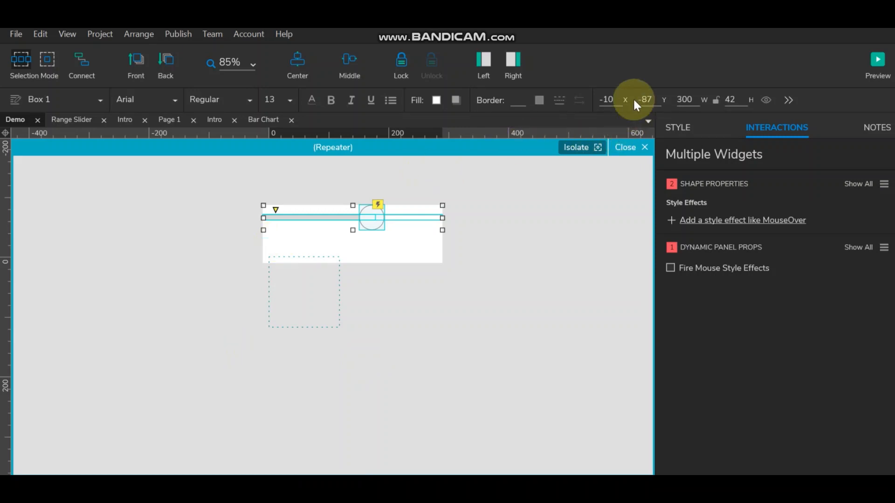
Position the pasted slider widgets at X 0, Y 0 inside the repeater item.
{"action": "left_click", "coordinate": [614, 99]}
{"action": "type", "text": "0"}
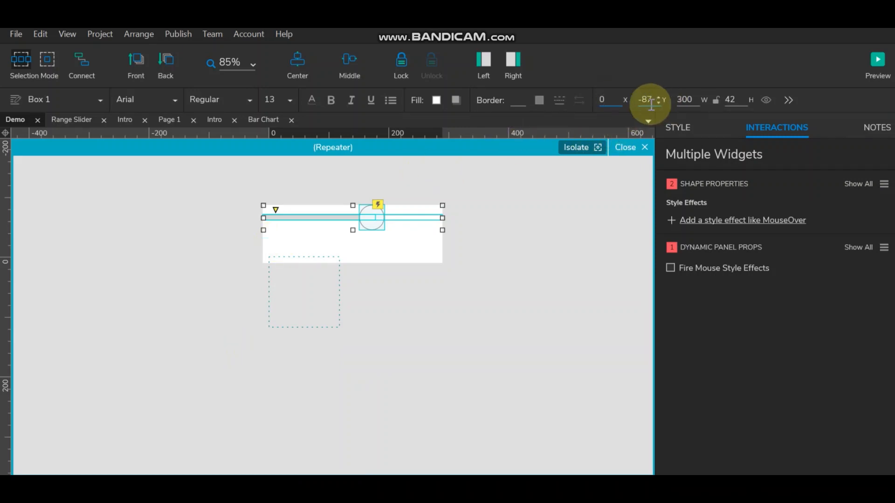
{"action": "left_click", "coordinate": [648, 100]}
{"action": "type", "text": "0"}
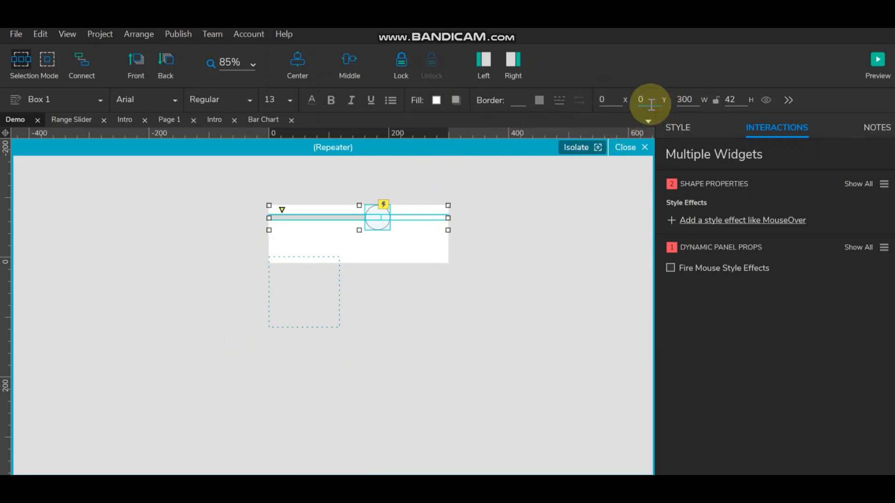
{"action": "key", "text": "Return"}
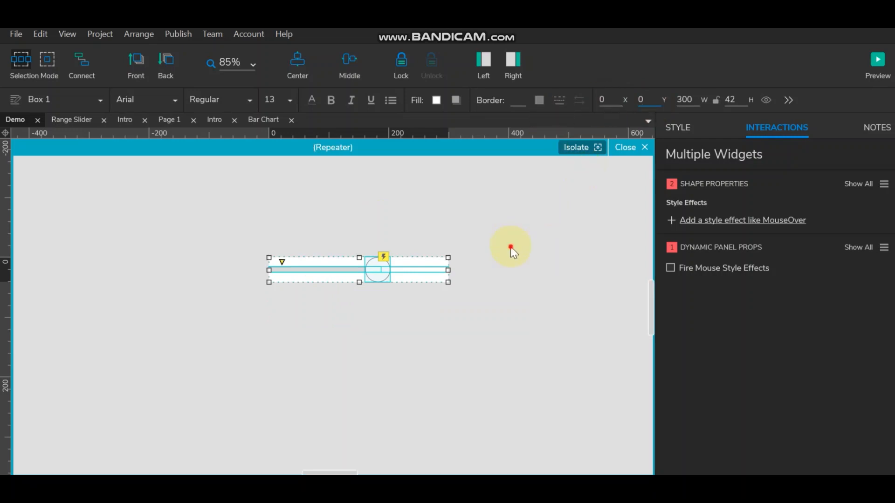
{"action": "left_click", "coordinate": [511, 248]}
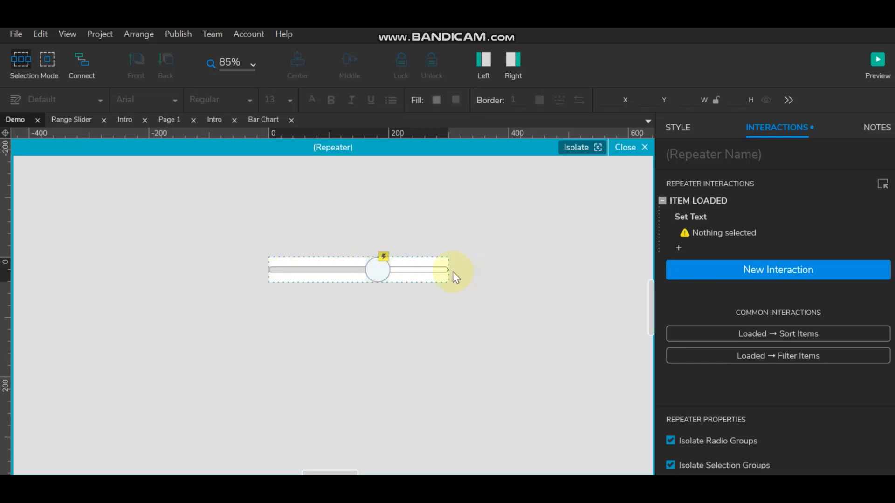
Add a Box 1 rectangle to the repeater item, shrink it to about 74 by 41, and place it above the slider.
{"action": "left_click", "coordinate": [485, 61]}
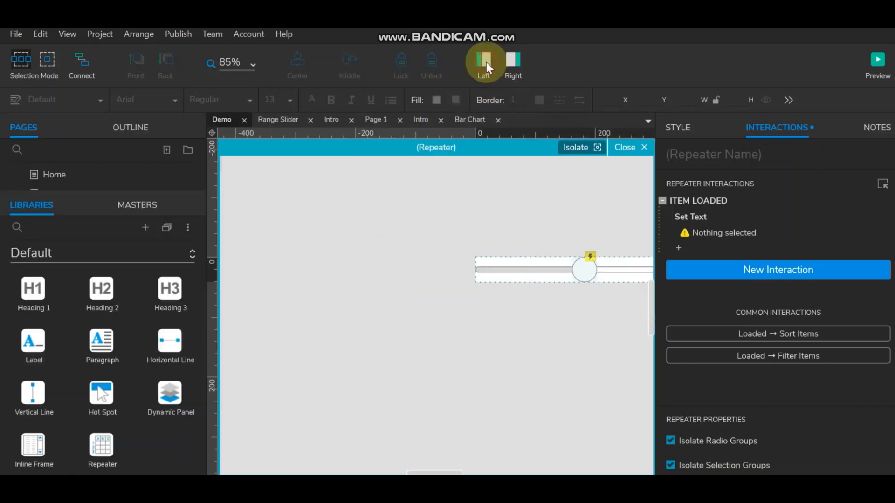
{"action": "scroll", "coordinate": [94, 352], "scroll_direction": "up", "scroll_amount": 5}
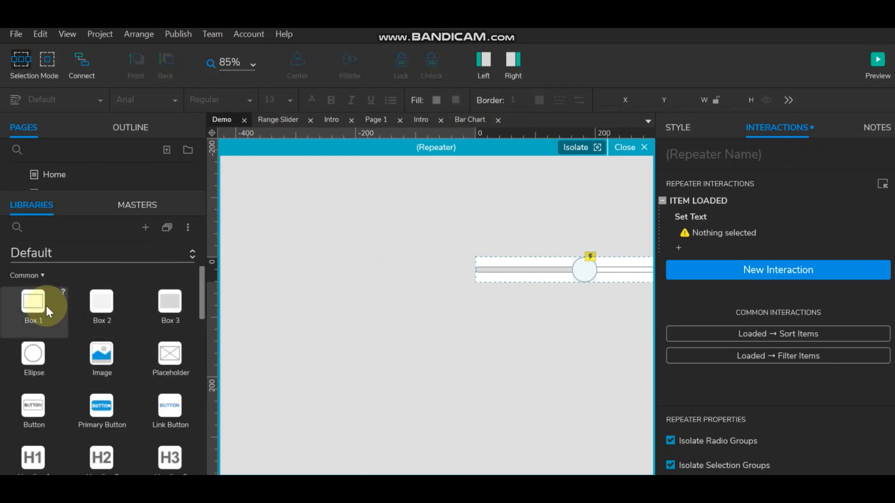
{"action": "left_click_drag", "start_coordinate": [44, 304], "coordinate": [341, 275]}
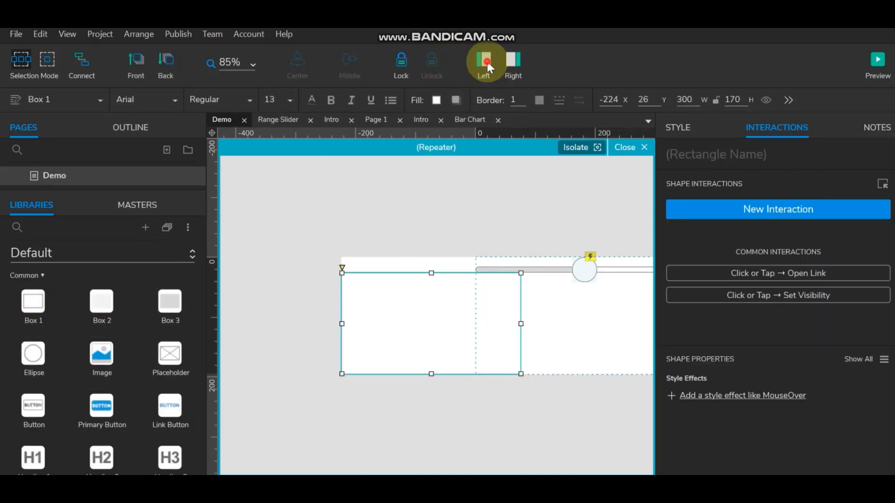
{"action": "left_click", "coordinate": [486, 63]}
{"action": "left_click_drag", "start_coordinate": [224, 374], "coordinate": [227, 296]}
{"action": "left_click", "coordinate": [313, 285]}
{"action": "left_click", "coordinate": [317, 286]}
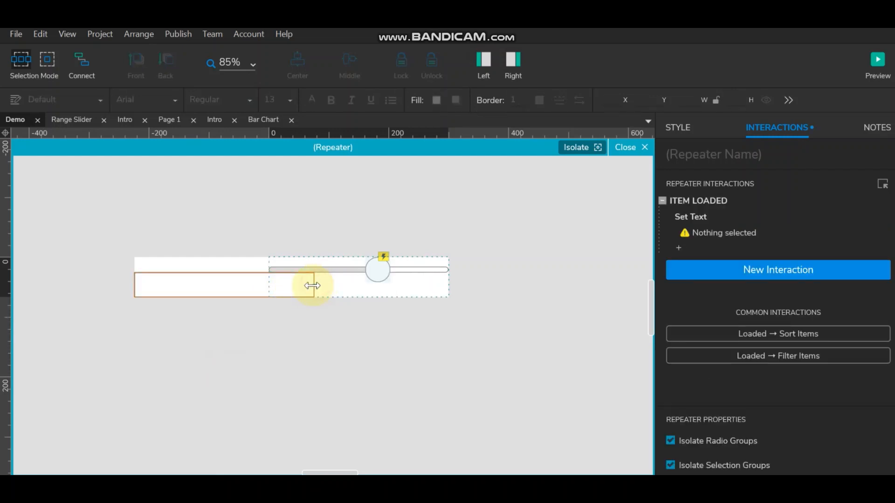
{"action": "left_click_drag", "start_coordinate": [312, 286], "coordinate": [384, 239]}
Center the small rectangle horizontally on the Track widget.
{"action": "left_click", "coordinate": [309, 275]}
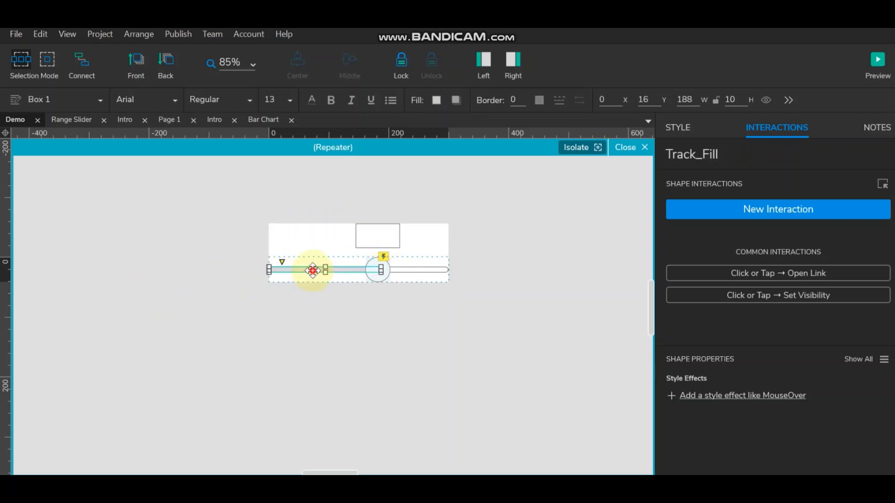
{"action": "left_click", "coordinate": [433, 275]}
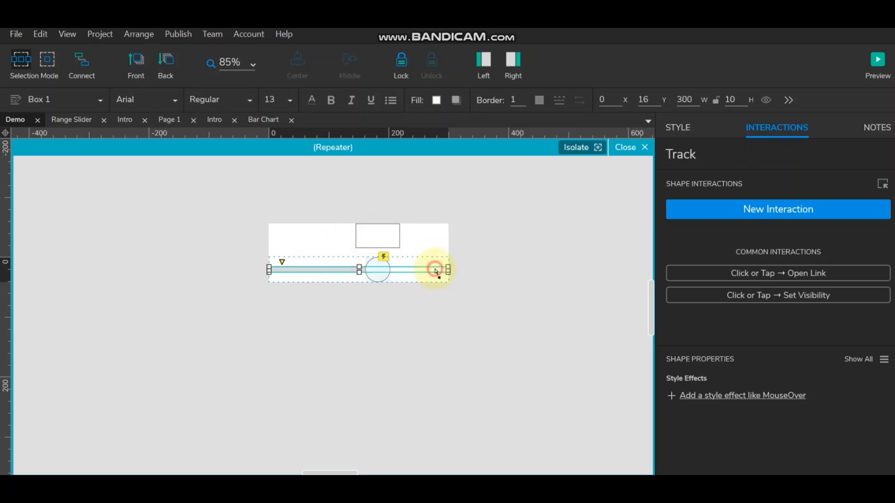
{"action": "left_click", "coordinate": [378, 235], "text": "shift"}
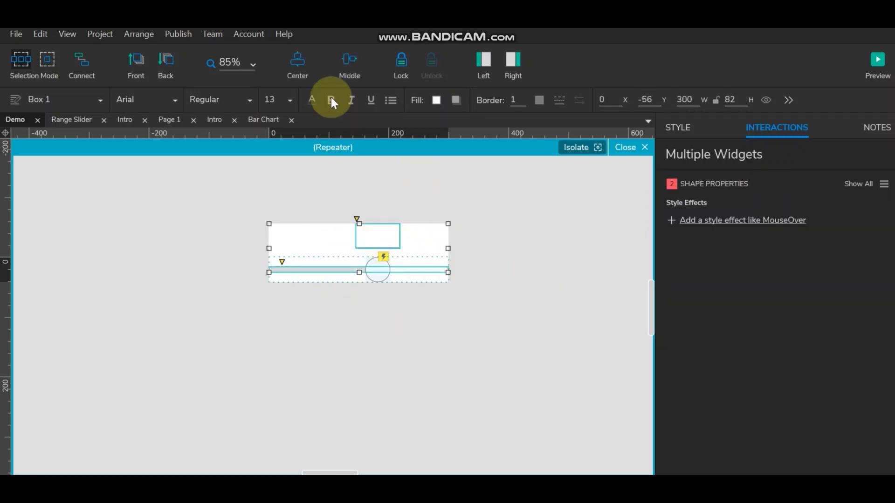
{"action": "left_click", "coordinate": [297, 65]}
{"action": "left_click", "coordinate": [453, 309]}
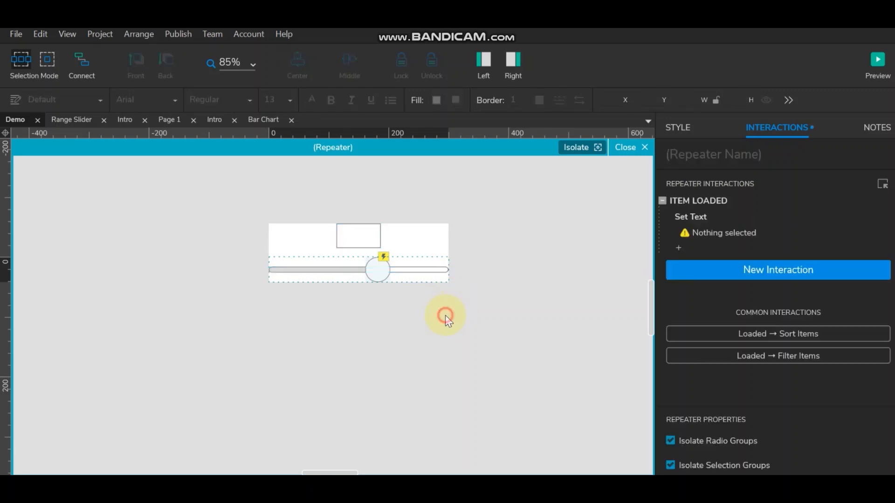
Set the small rectangle's border thickness to 0 and name the widget Value.
{"action": "left_click", "coordinate": [360, 239]}
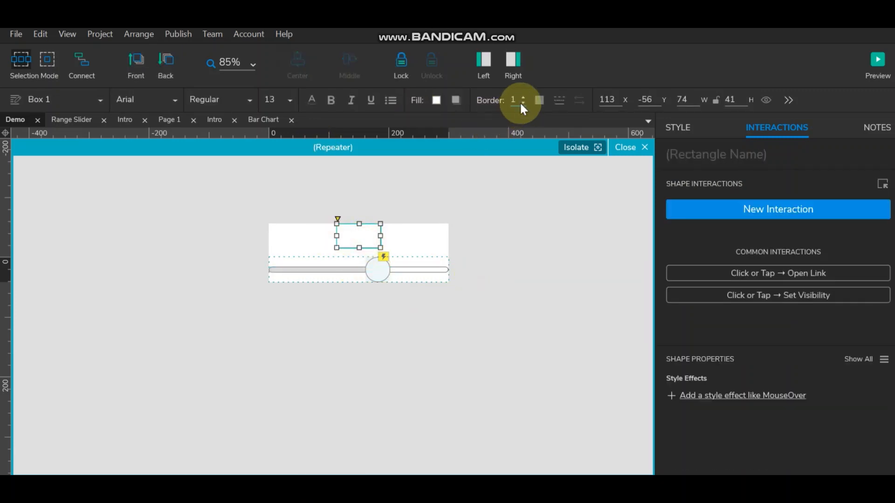
{"action": "left_click", "coordinate": [500, 229]}
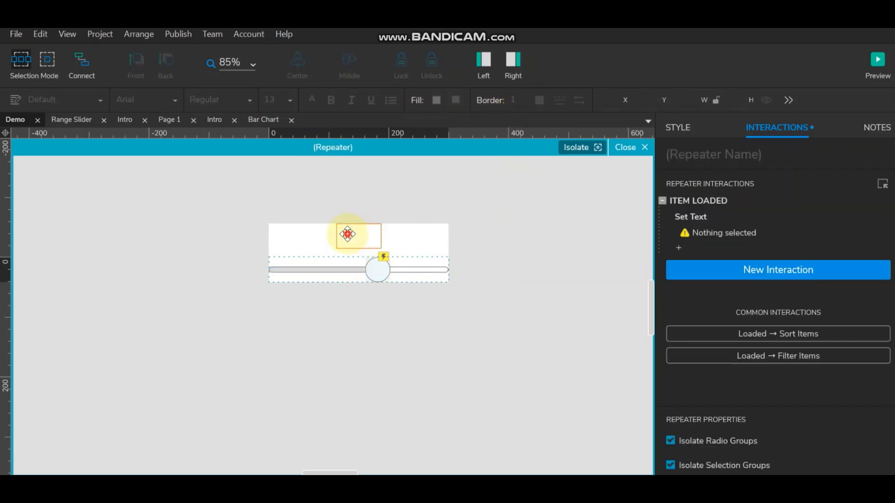
{"action": "left_click", "coordinate": [347, 234]}
{"action": "left_click", "coordinate": [715, 155]}
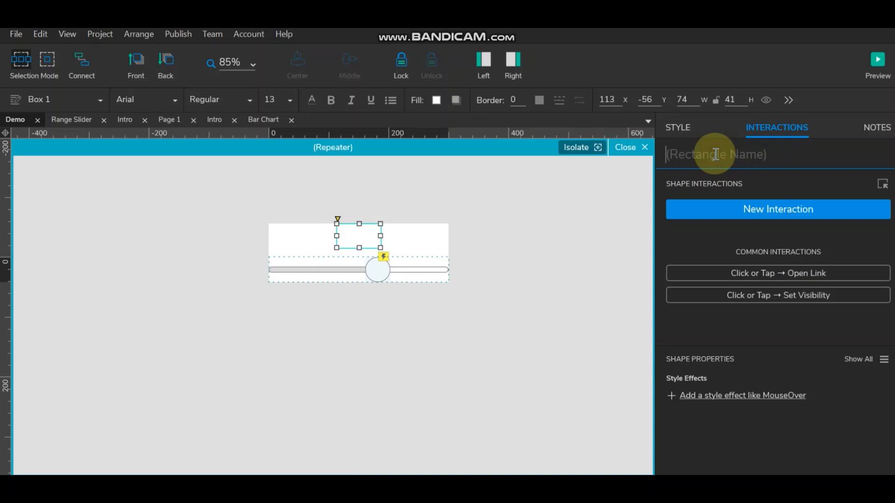
{"action": "type", "text": "Valu"}
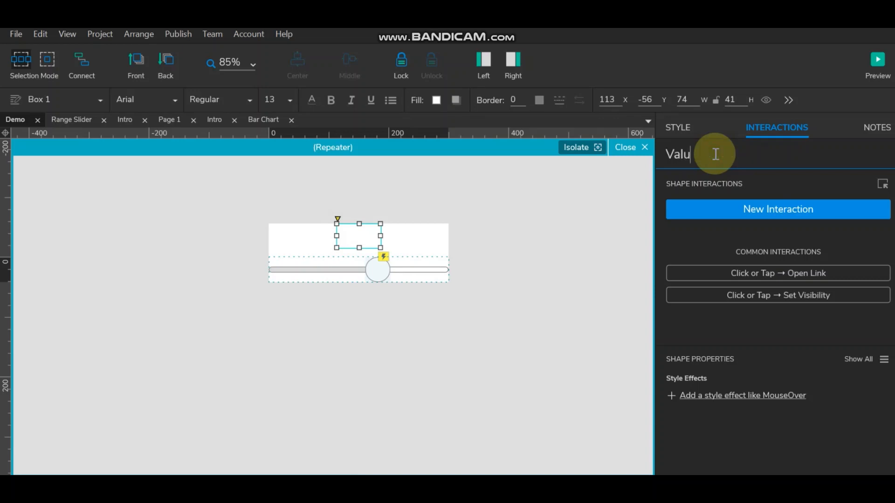
{"action": "type", "text": "e"}
{"action": "left_click", "coordinate": [517, 222]}
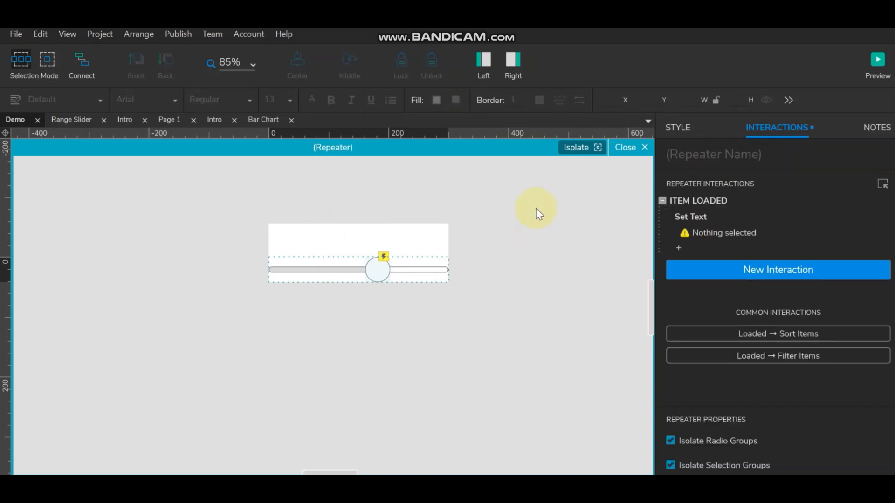
Rename the repeater's data column to MinValue and add two more columns named MaxValue and Decimal.
{"action": "left_click", "coordinate": [672, 128]}
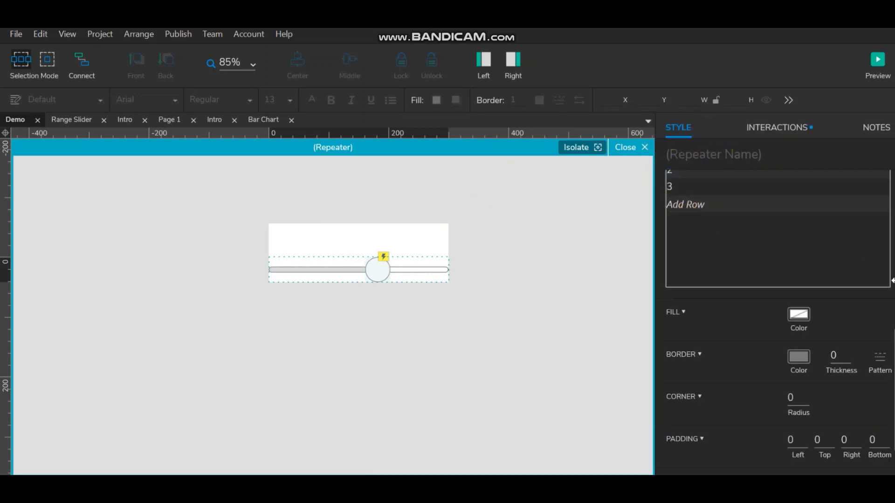
{"action": "scroll", "coordinate": [892, 280], "scroll_direction": "up", "scroll_amount": 3}
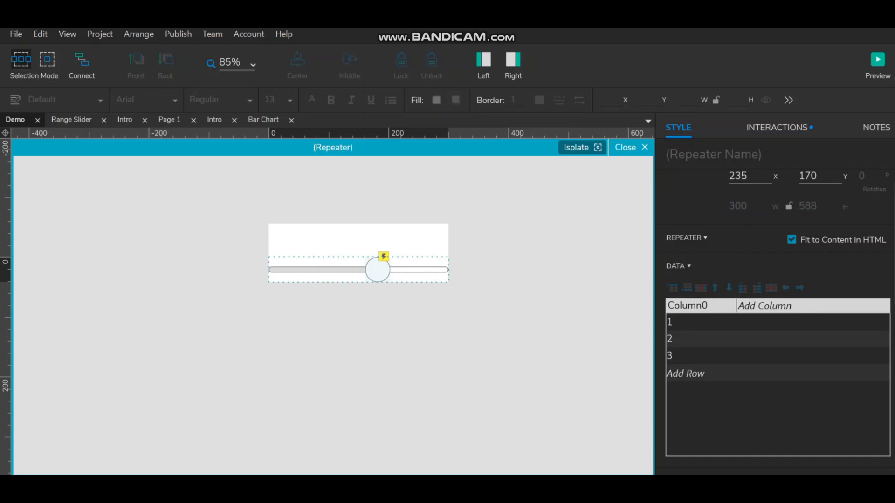
{"action": "double_click", "coordinate": [705, 305]}
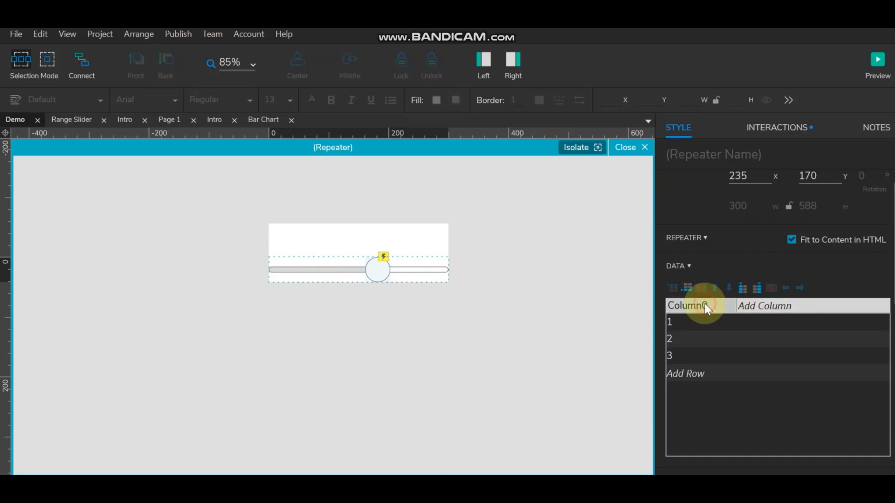
{"action": "type", "text": "M"}
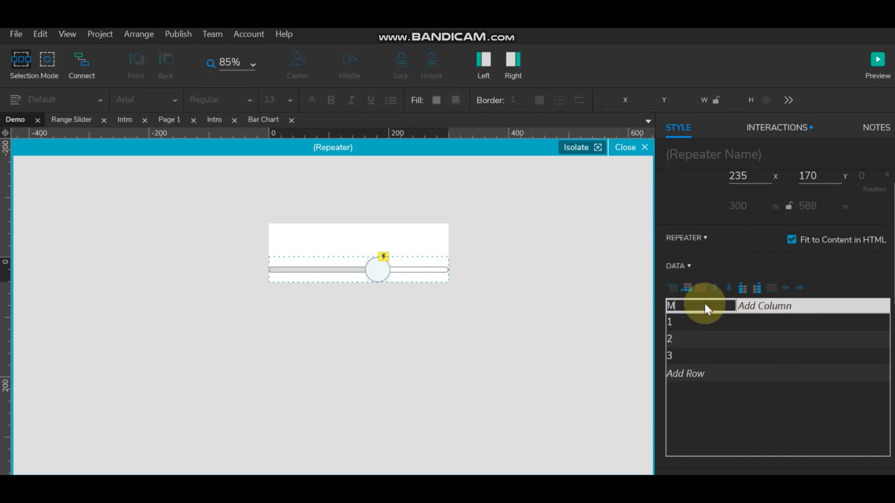
{"action": "type", "text": "inValue"}
{"action": "left_click", "coordinate": [764, 312]}
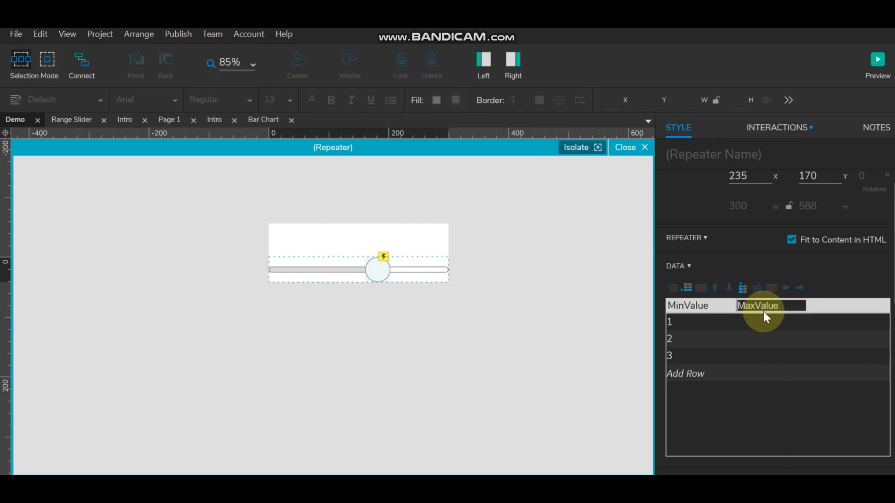
{"action": "left_click", "coordinate": [822, 306]}
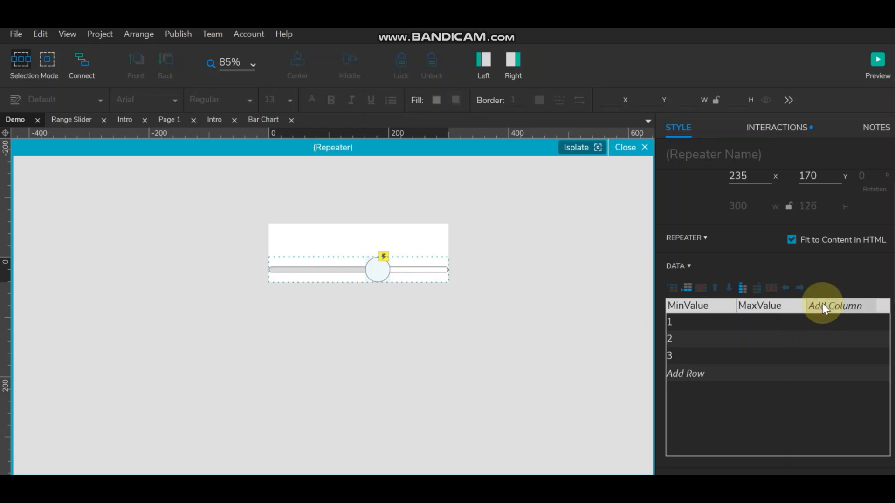
{"action": "left_click", "coordinate": [821, 305]}
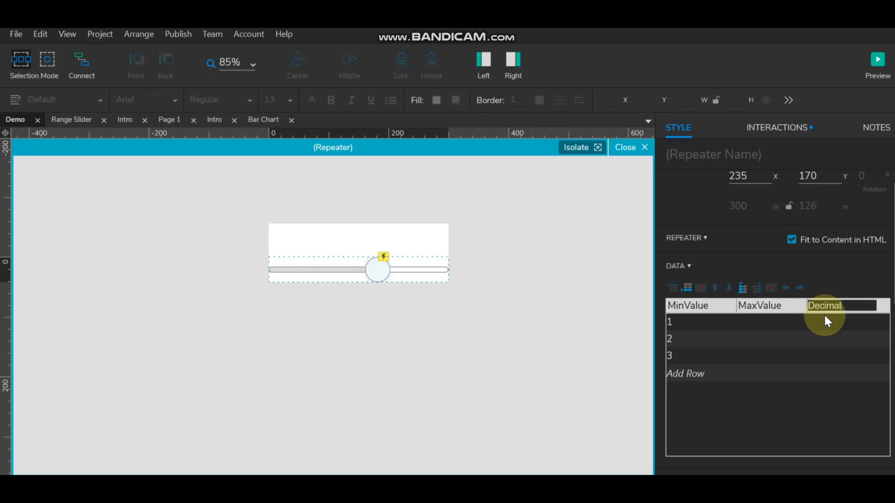
{"action": "left_click", "coordinate": [825, 319]}
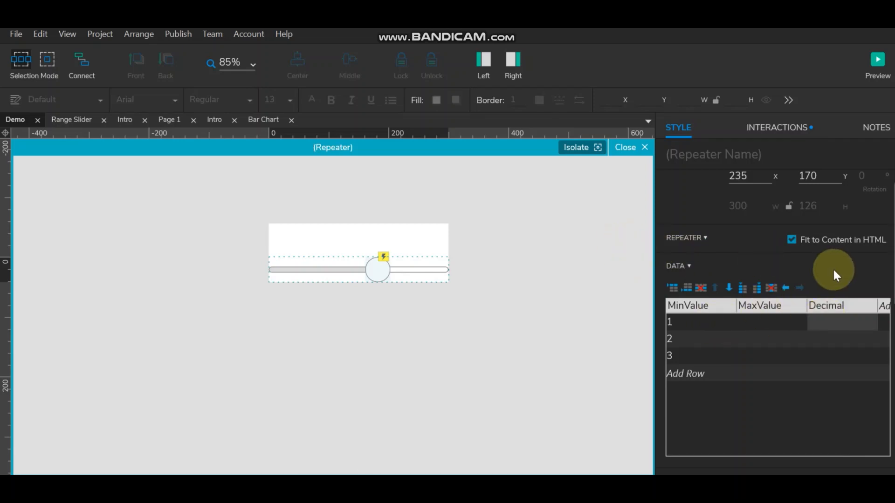
Set the target of the repeater's Item Loaded Set Text action to the Value widget.
{"action": "left_click", "coordinate": [794, 131]}
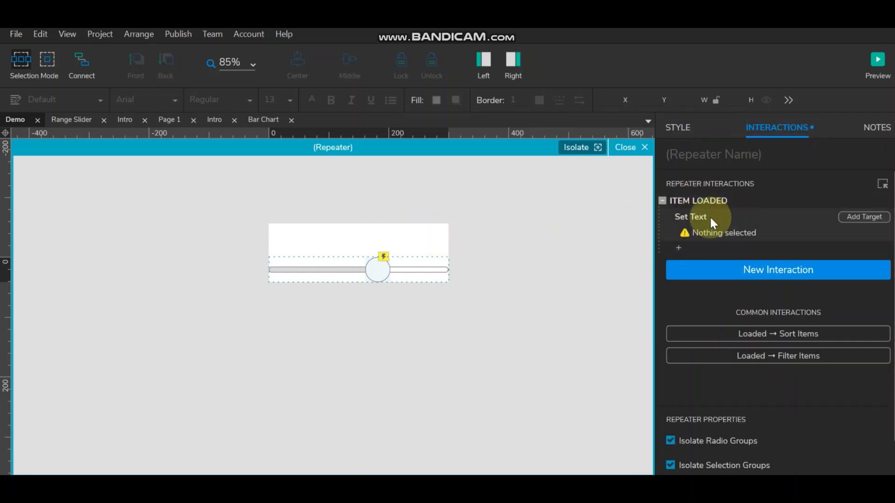
{"action": "left_click", "coordinate": [720, 233]}
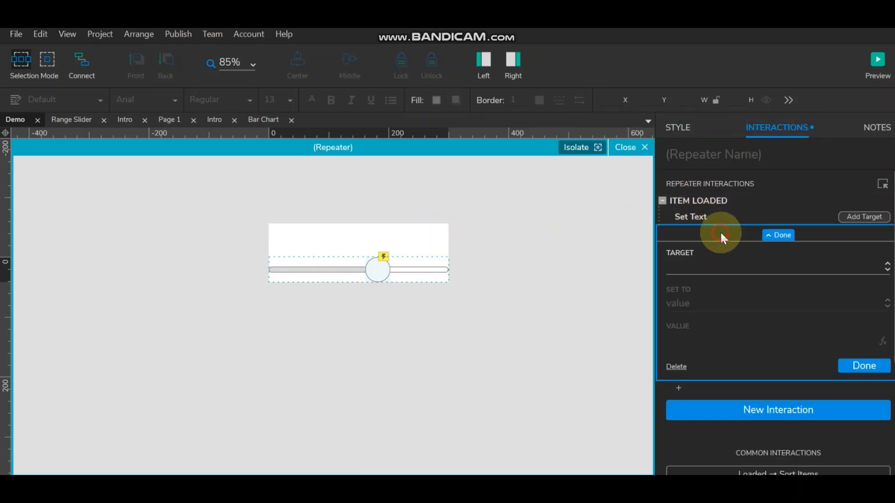
{"action": "left_click", "coordinate": [717, 263]}
{"action": "left_click", "coordinate": [719, 322]}
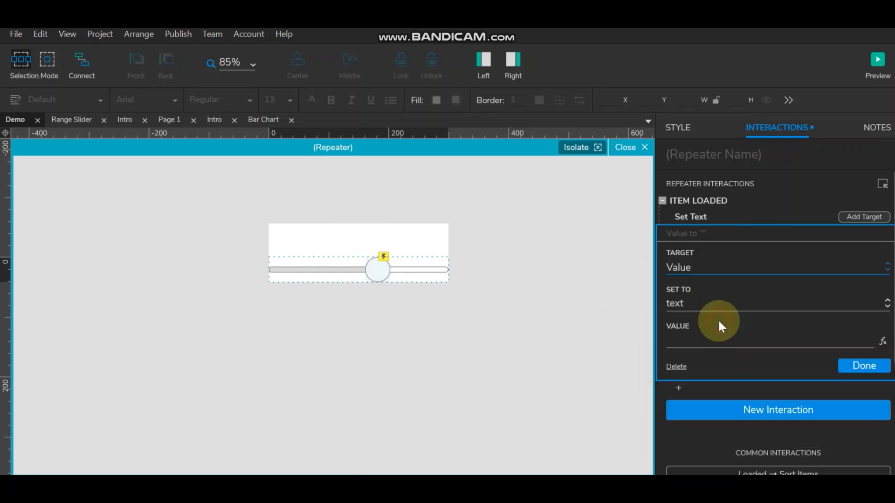
{"action": "left_click", "coordinate": [882, 341]}
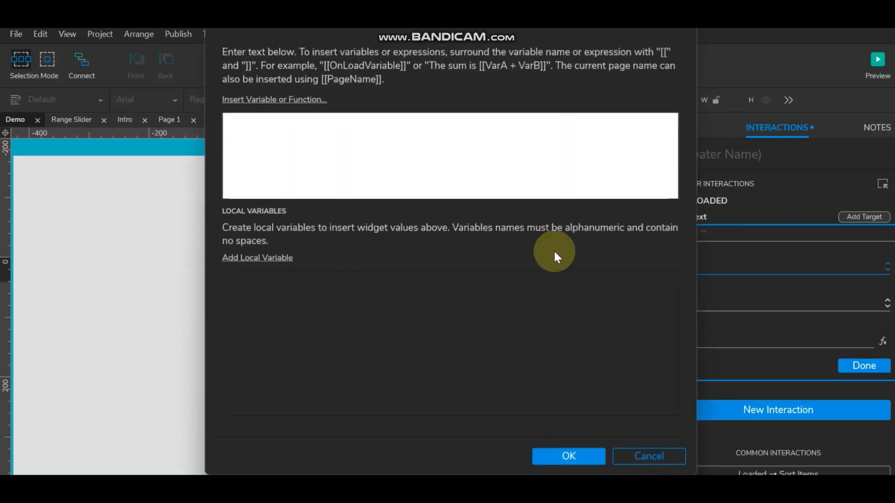
{"action": "left_click", "coordinate": [284, 100]}
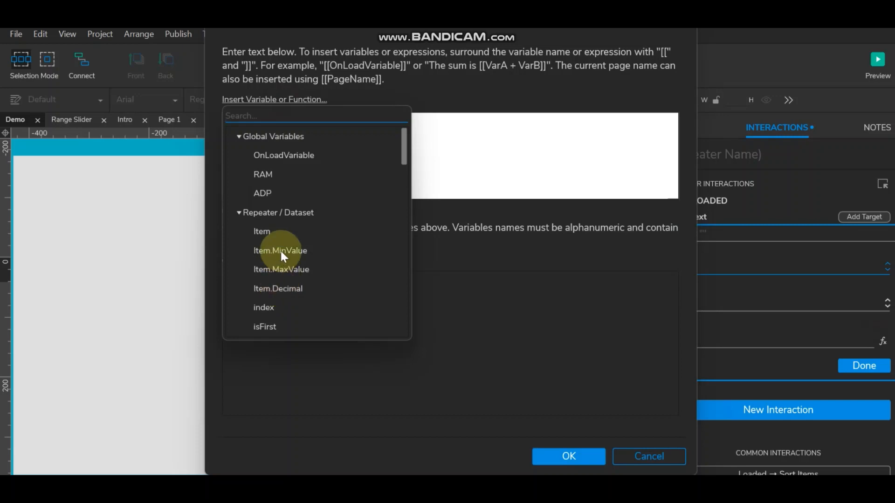
{"action": "left_click", "coordinate": [779, 195]}
{"action": "left_click", "coordinate": [645, 454]}
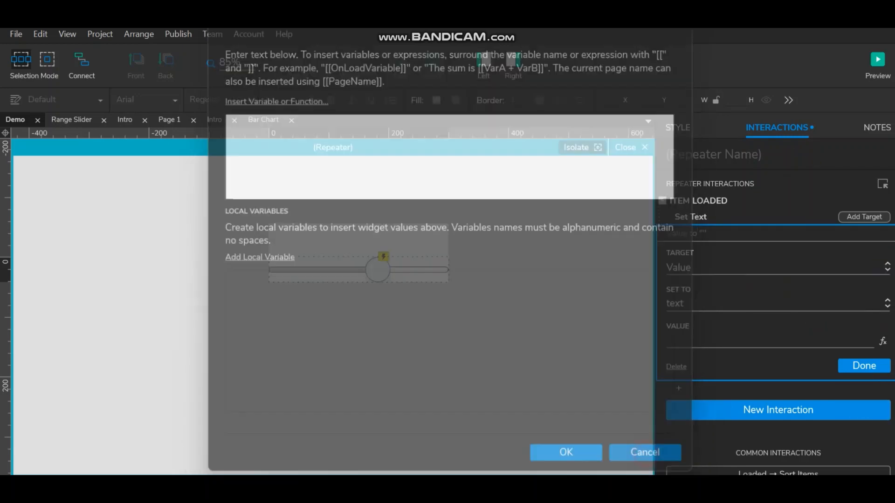
{"action": "left_click", "coordinate": [857, 365]}
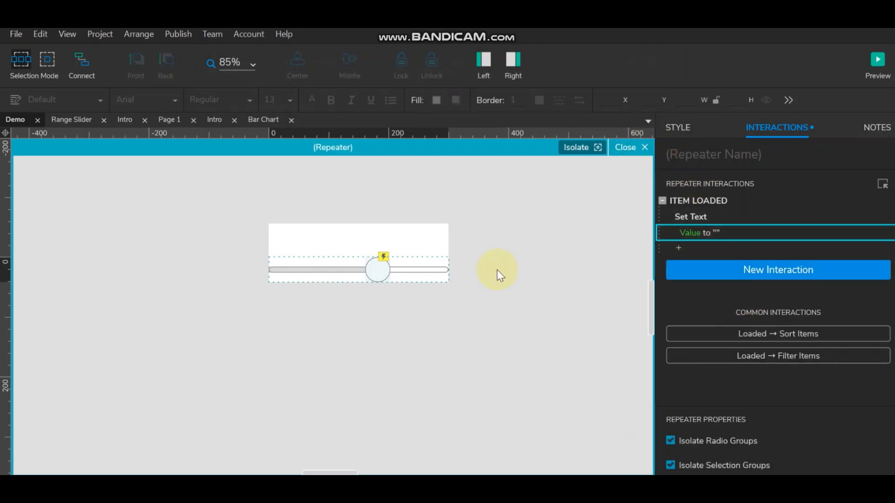
Add a fourth column named Value to the repeater's data table.
{"action": "left_click", "coordinate": [669, 127]}
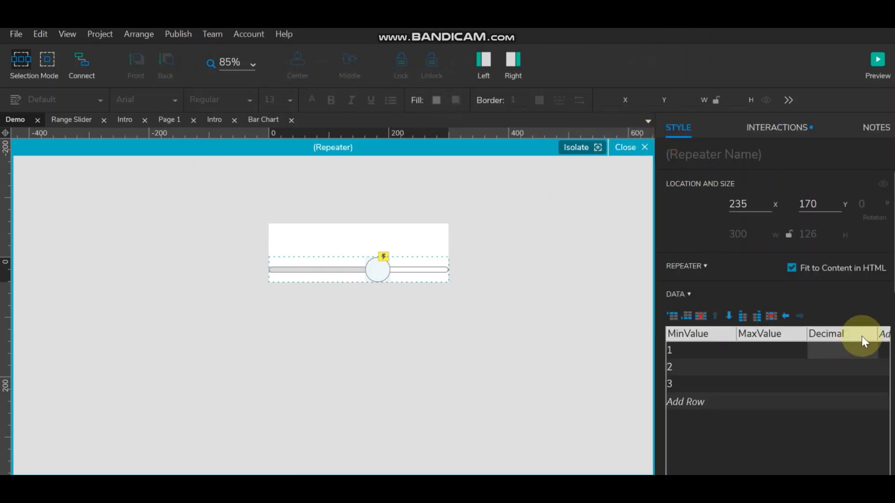
{"action": "double_click", "coordinate": [883, 334]}
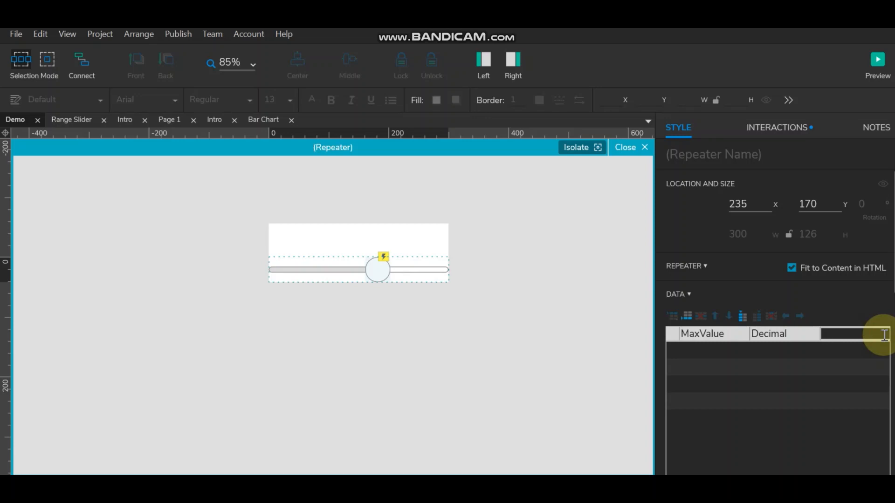
{"action": "type", "text": "Value"}
Set the Item Loaded text of the Value widget to the expression [[Item.Value]].
{"action": "left_click", "coordinate": [788, 129]}
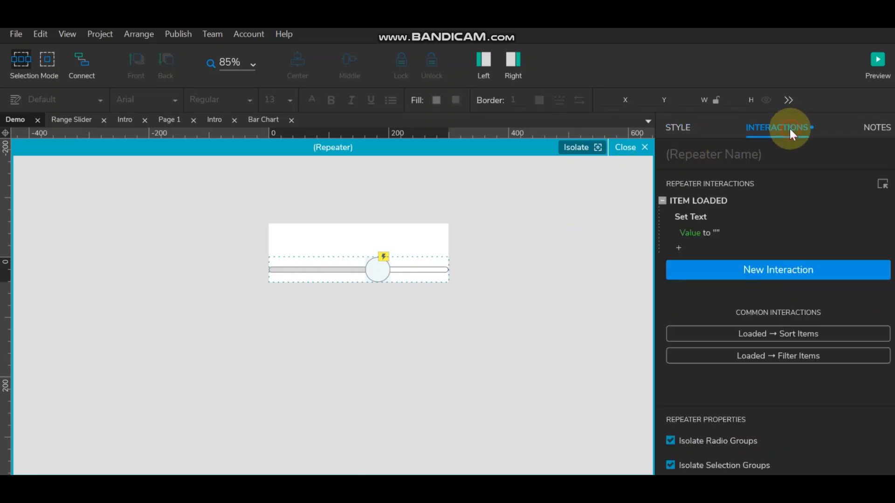
{"action": "left_click", "coordinate": [704, 232]}
{"action": "left_click", "coordinate": [868, 347]}
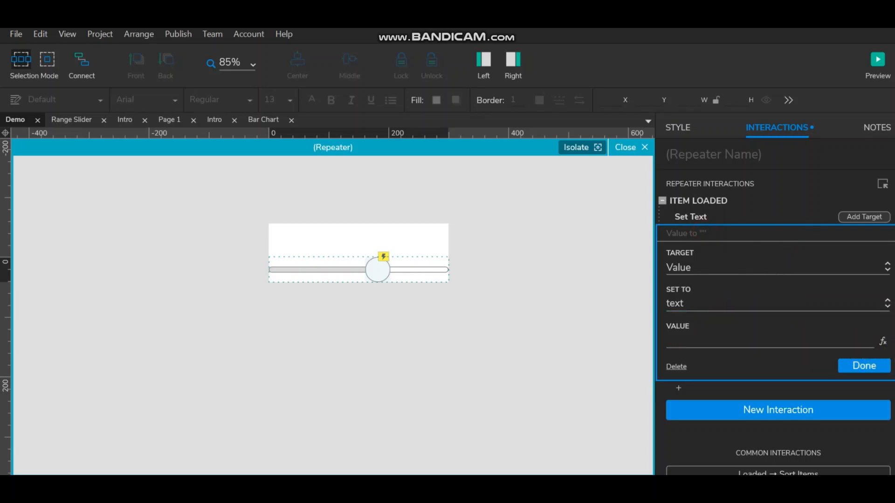
{"action": "left_click", "coordinate": [882, 342]}
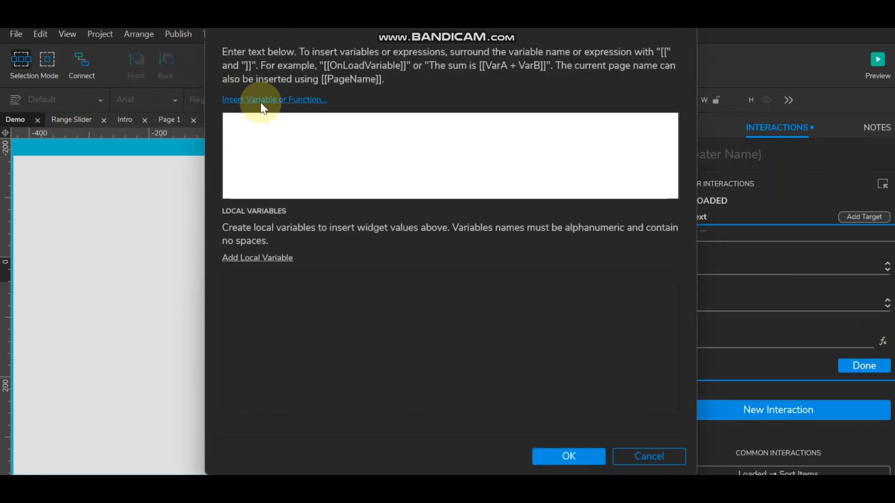
{"action": "left_click", "coordinate": [262, 100]}
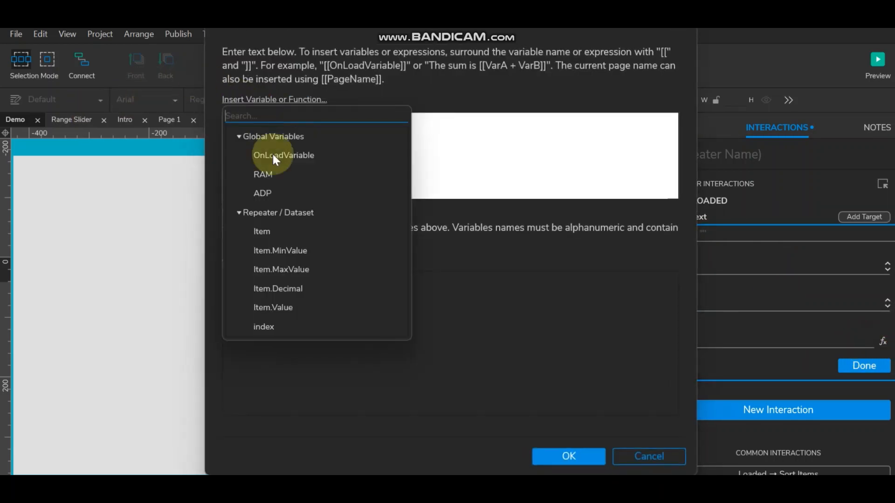
{"action": "left_click", "coordinate": [292, 306]}
{"action": "left_click", "coordinate": [564, 457]}
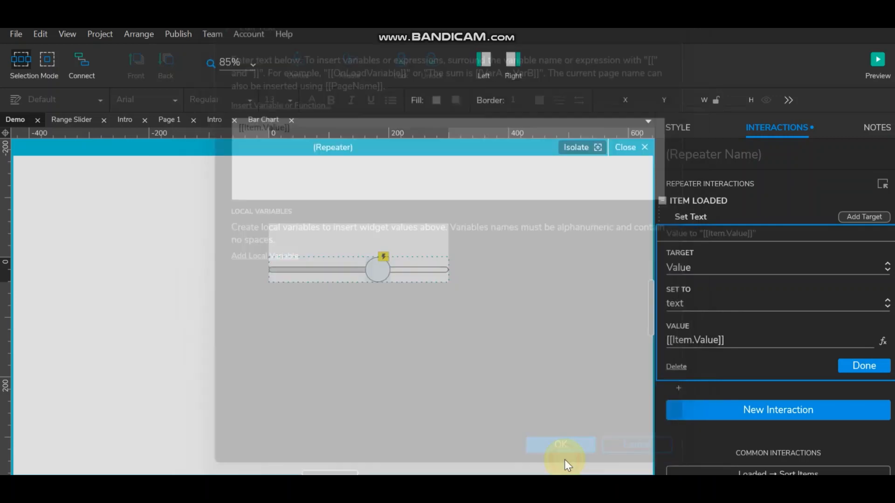
{"action": "left_click", "coordinate": [849, 365]}
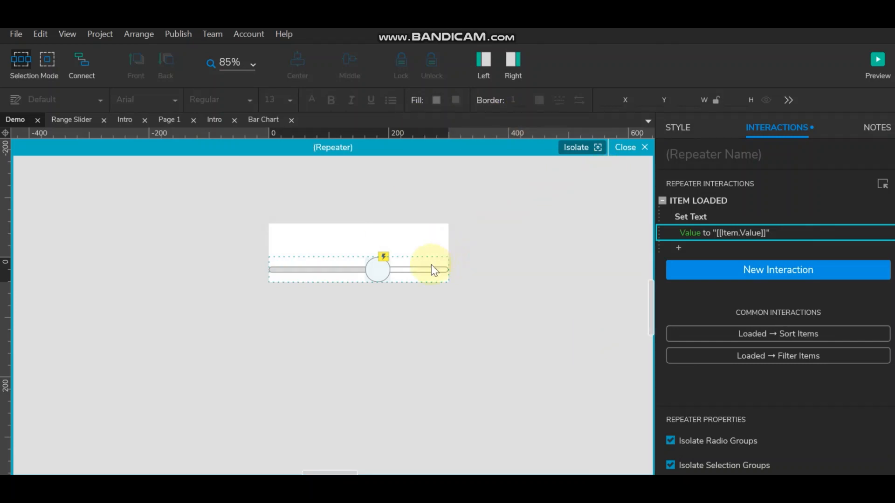
In the first row of the repeater data, set MinValue to 0 and MaxValue to 30.
{"action": "left_click", "coordinate": [381, 280]}
{"action": "left_click", "coordinate": [563, 291]}
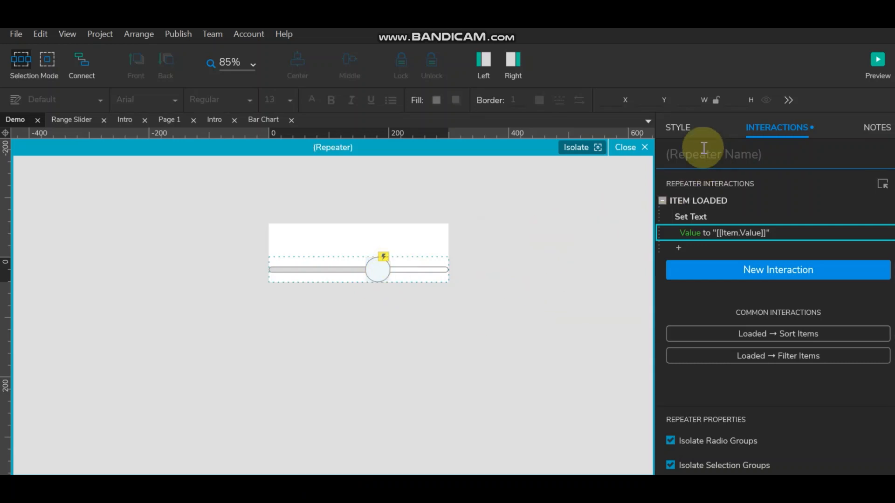
{"action": "left_click", "coordinate": [678, 127]}
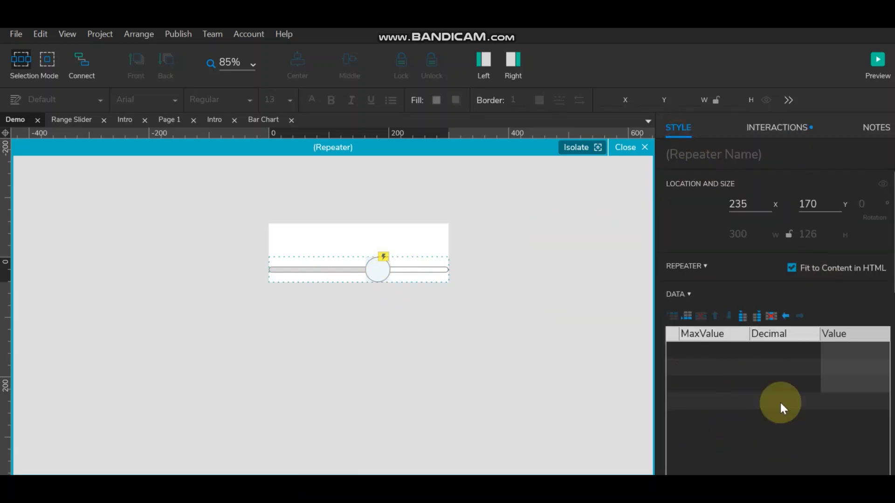
{"action": "scroll", "coordinate": [871, 295], "scroll_direction": "down", "scroll_amount": 2}
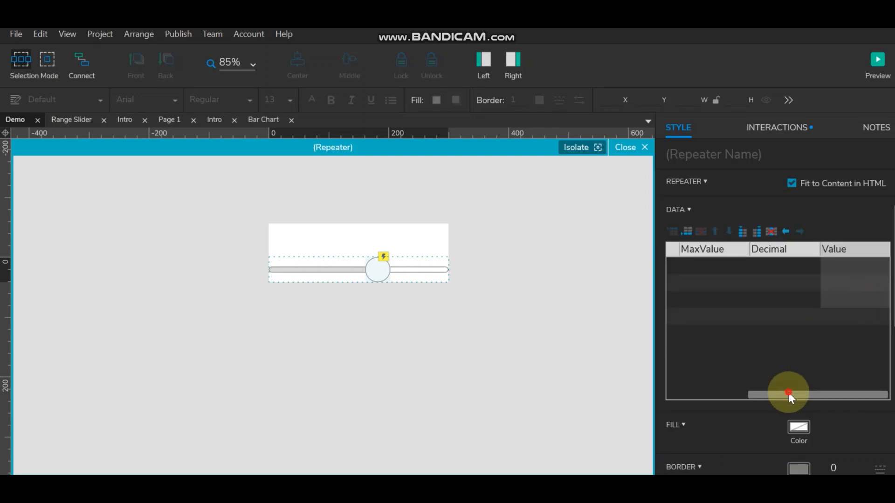
{"action": "left_click_drag", "start_coordinate": [787, 394], "coordinate": [688, 394]}
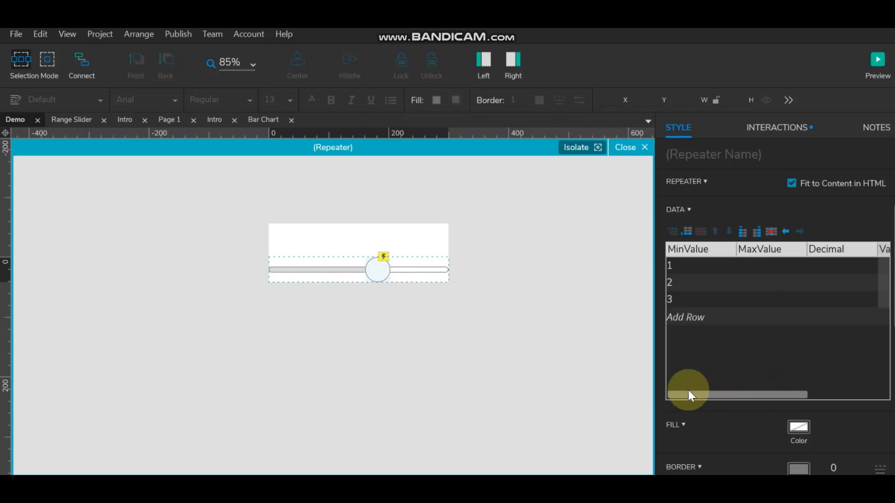
{"action": "left_click", "coordinate": [668, 266]}
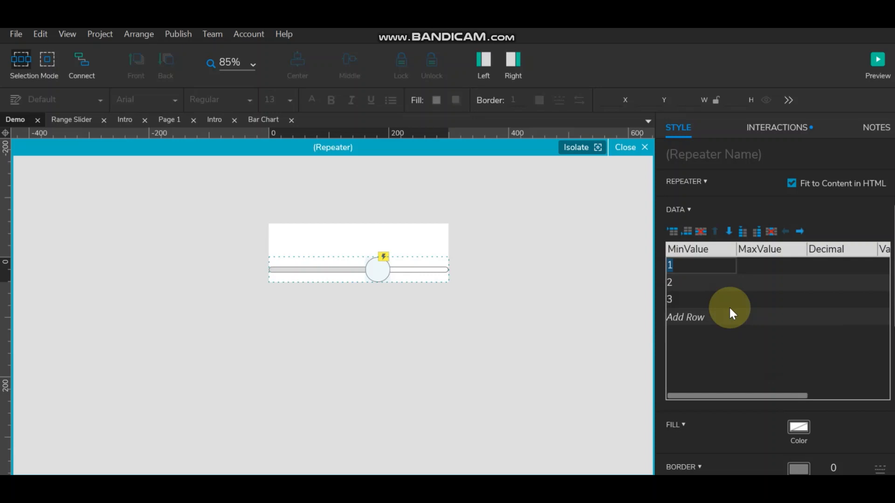
{"action": "type", "text": "0"}
{"action": "left_click", "coordinate": [761, 271]}
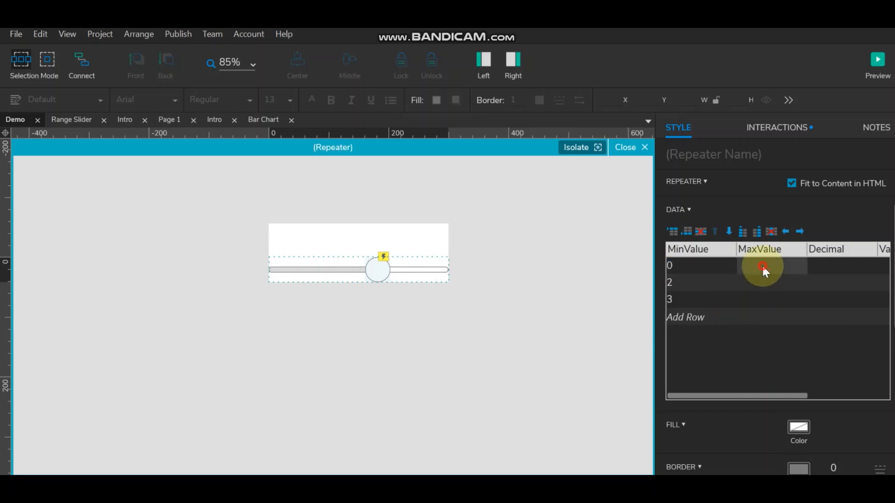
{"action": "type", "text": "30"}
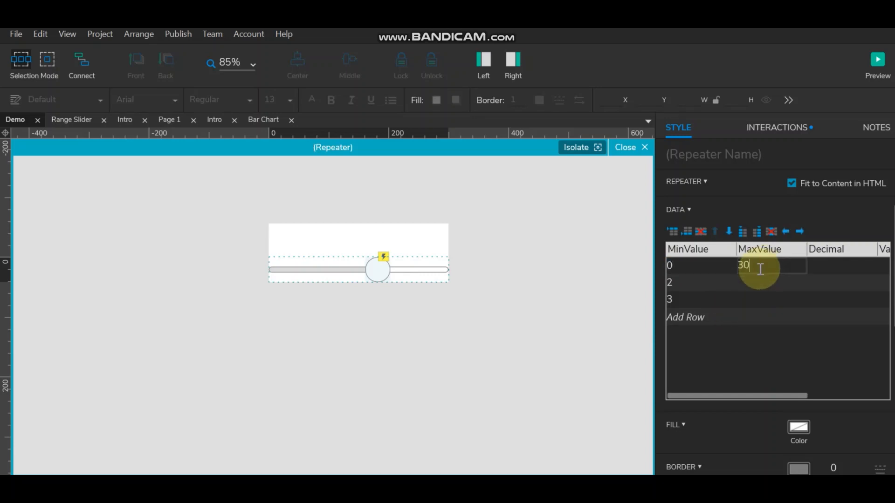
Set MinValue and MaxValue to 50 and 100 in the second data row, and to 20 and 70 in the third.
{"action": "left_click", "coordinate": [673, 284]}
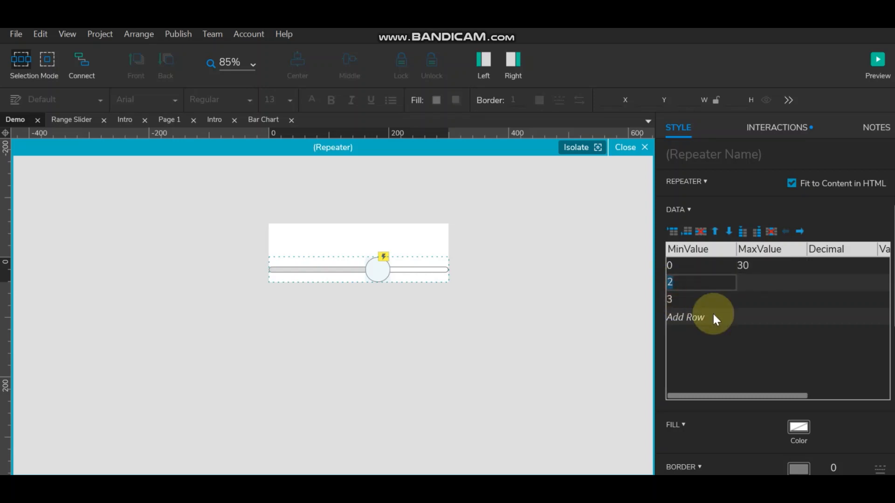
{"action": "type", "text": "50"}
{"action": "left_click", "coordinate": [751, 286]}
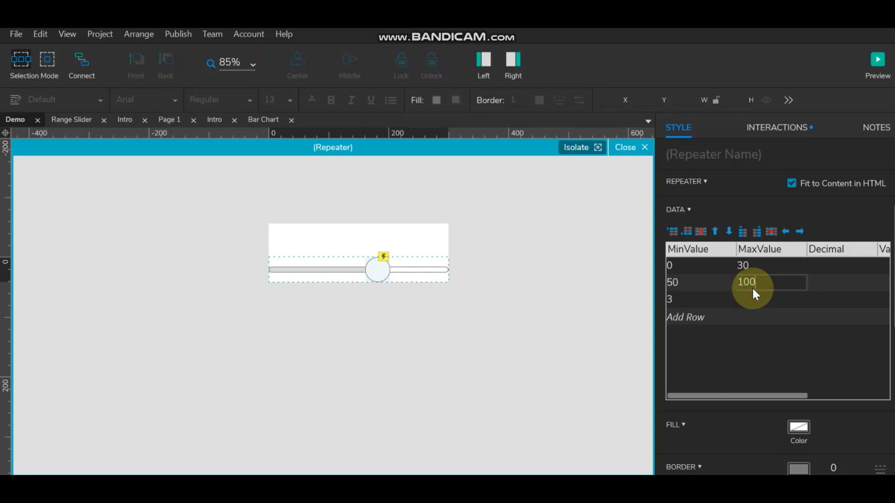
{"action": "left_click", "coordinate": [682, 300]}
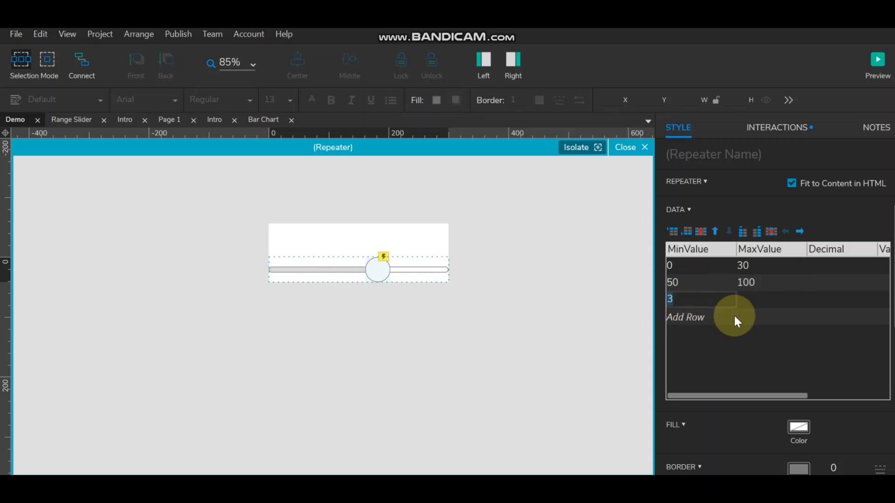
{"action": "type", "text": "20"}
{"action": "left_click", "coordinate": [753, 299]}
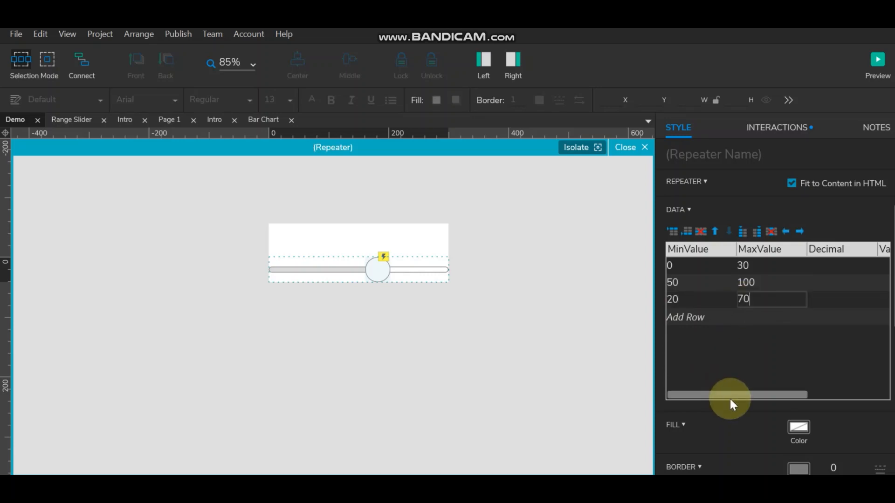
Fill the Decimal column with 2 for the first row and 0 for the second and third rows.
{"action": "left_click_drag", "start_coordinate": [738, 393], "coordinate": [746, 392]}
{"action": "left_click", "coordinate": [826, 266]}
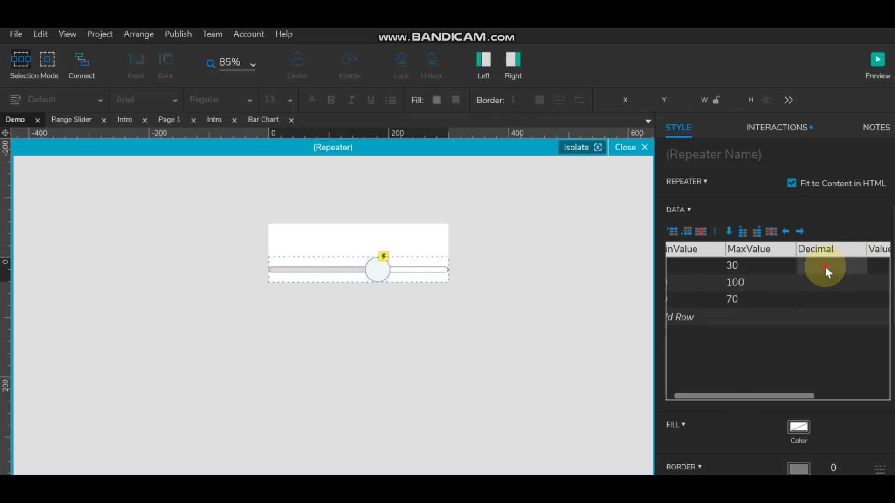
{"action": "type", "text": "2"}
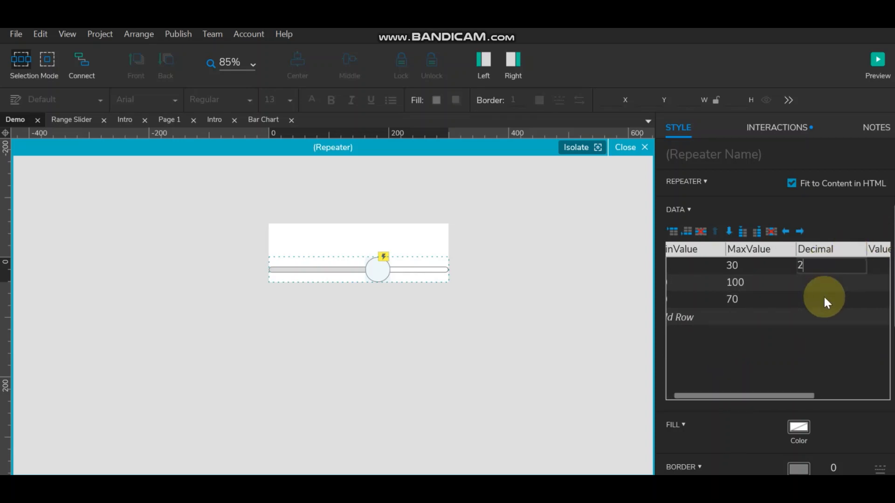
{"action": "left_click", "coordinate": [817, 285]}
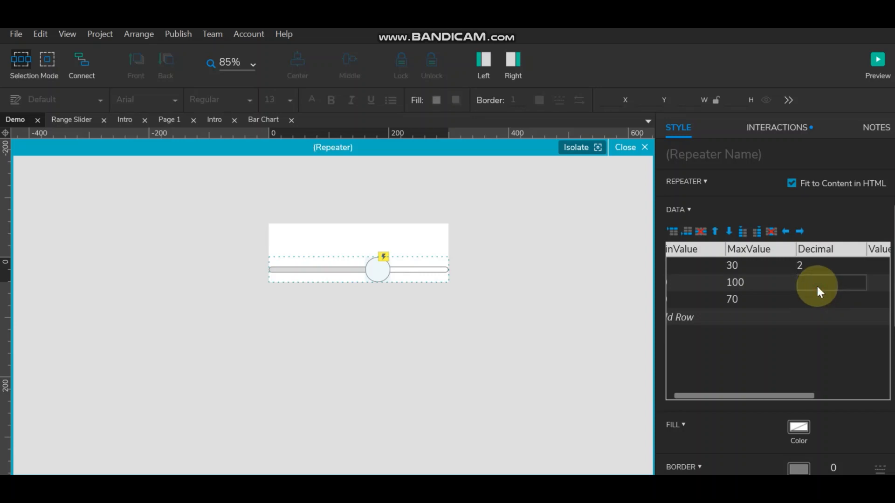
{"action": "left_click", "coordinate": [816, 299]}
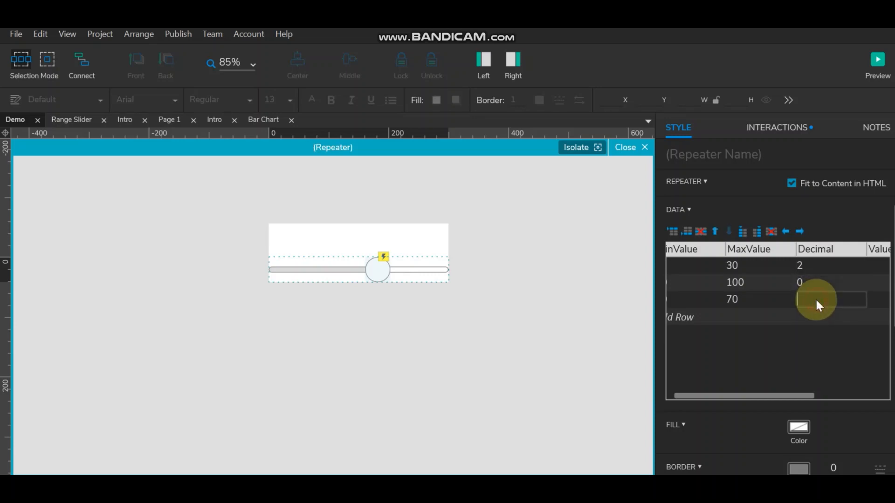
{"action": "type", "text": "0"}
{"action": "left_click_drag", "start_coordinate": [749, 389], "coordinate": [761, 391]}
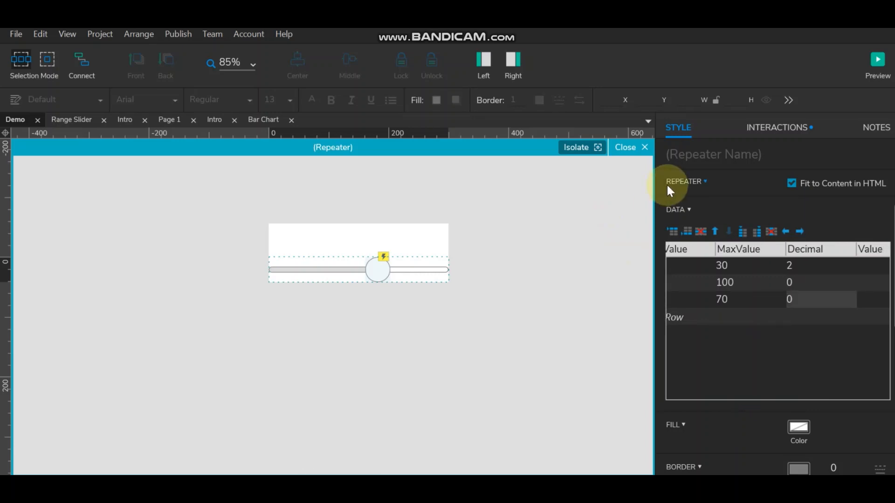
{"action": "scroll", "coordinate": [856, 225], "scroll_direction": "up", "scroll_amount": 2}
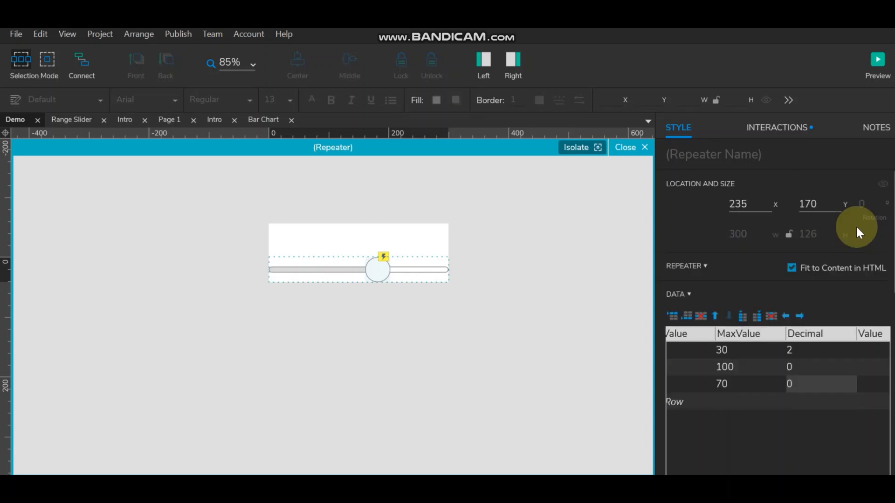
Add a Set Text action targeting the Value widget to the Handle's Dragged event and open its value expression editor.
{"action": "left_click", "coordinate": [801, 130]}
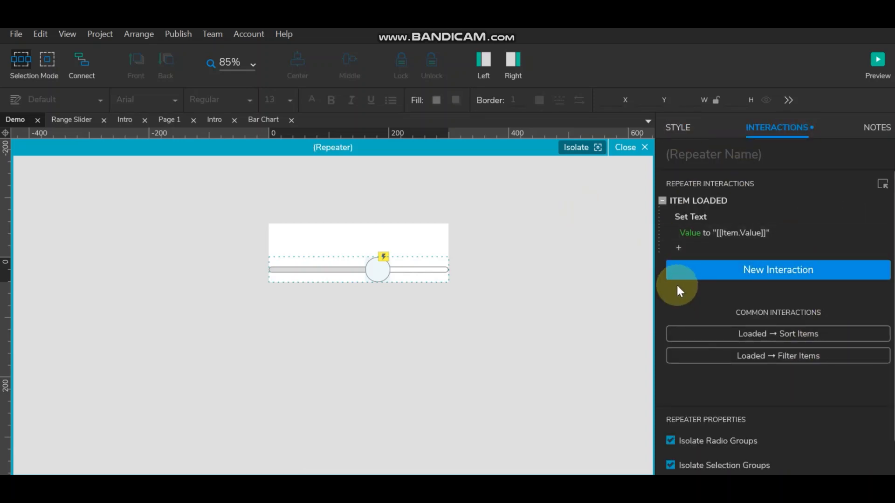
{"action": "left_click", "coordinate": [372, 268]}
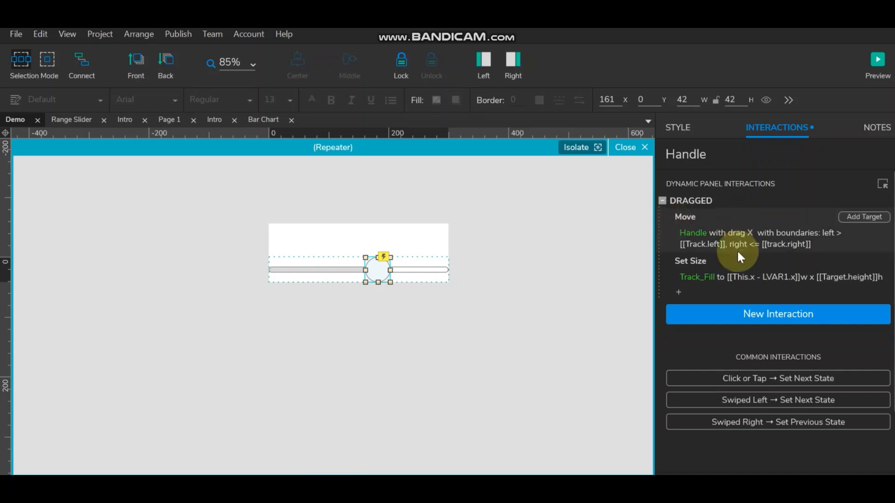
{"action": "double_click", "coordinate": [697, 197]}
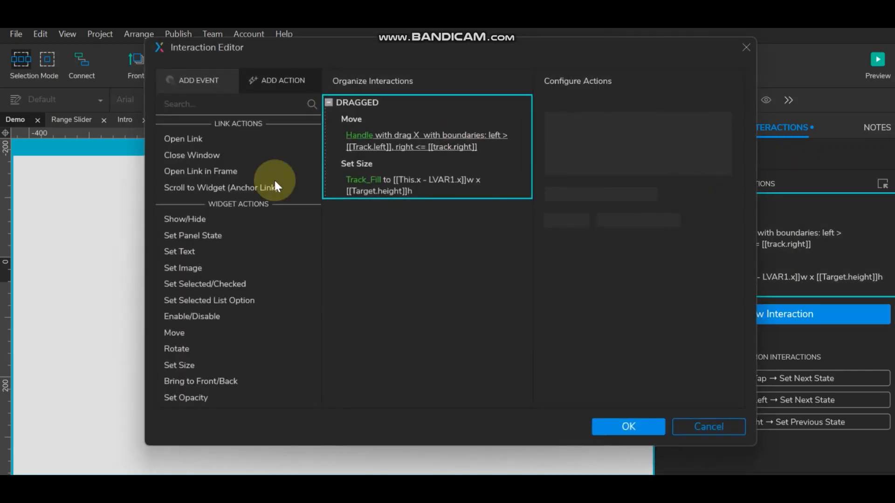
{"action": "left_click", "coordinate": [199, 259]}
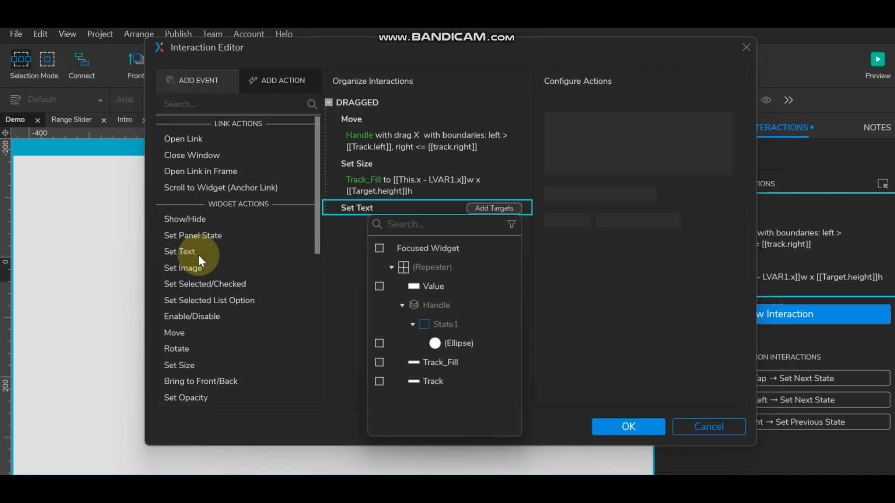
{"action": "left_click", "coordinate": [380, 286]}
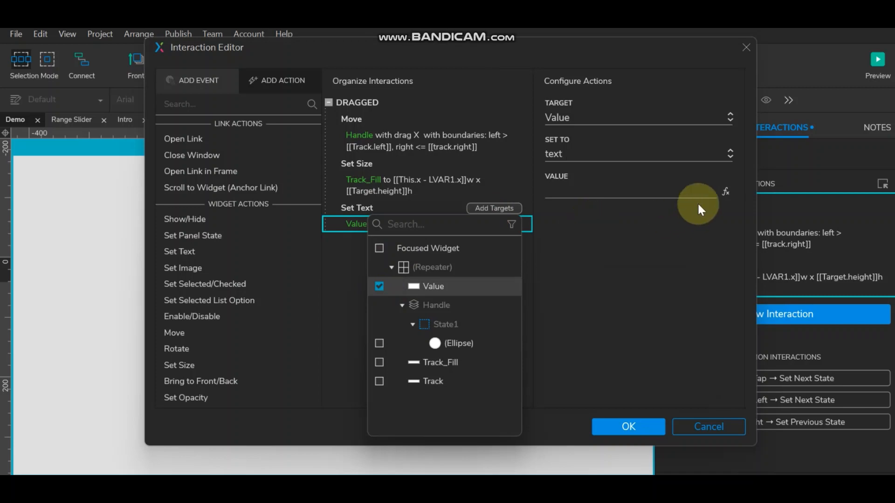
{"action": "left_click", "coordinate": [725, 192]}
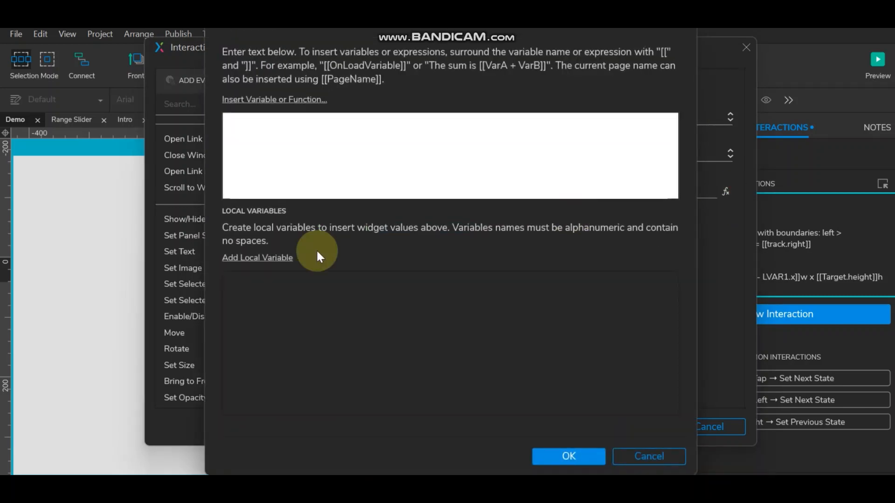
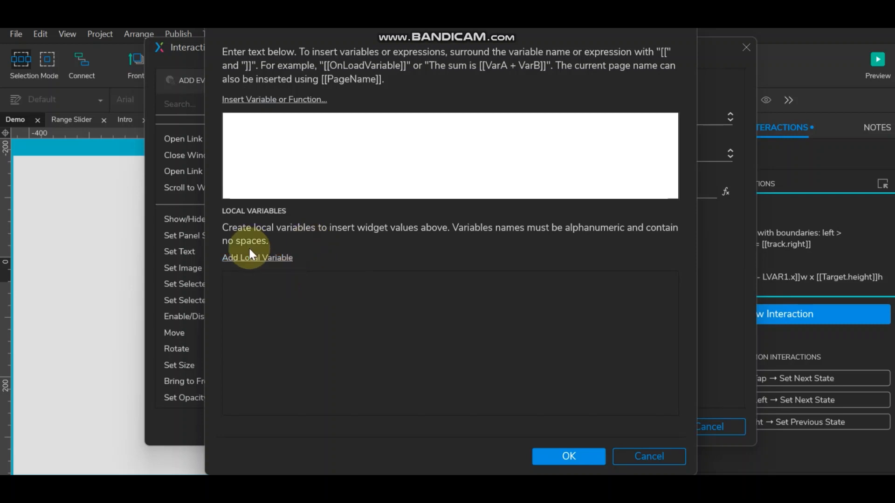
Add a local variable named Track that references the Track widget.
{"action": "left_click", "coordinate": [279, 259]}
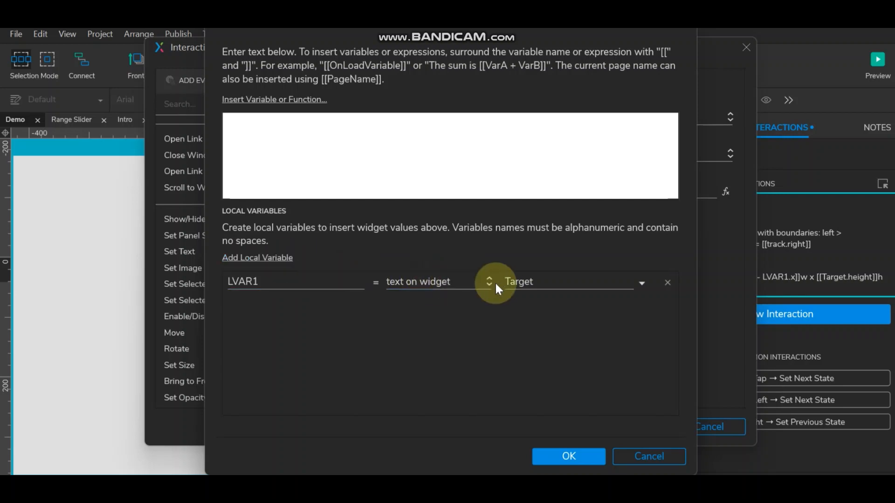
{"action": "left_click", "coordinate": [558, 287]}
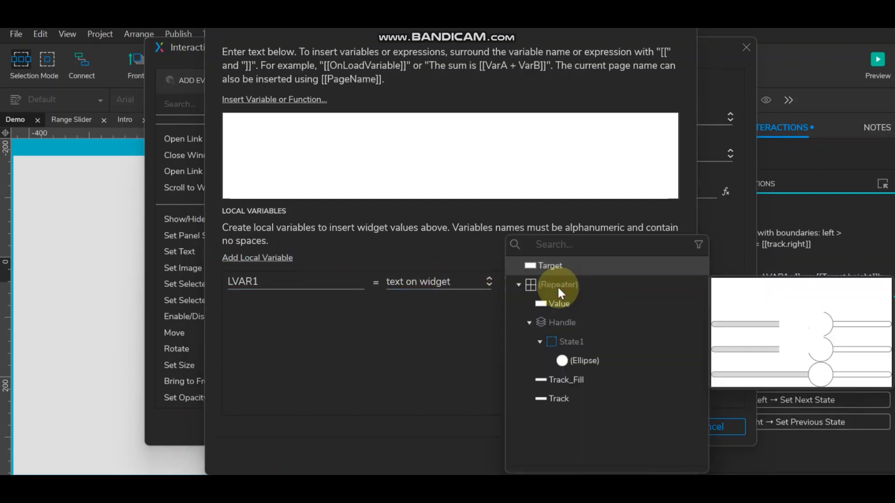
{"action": "left_click", "coordinate": [550, 397]}
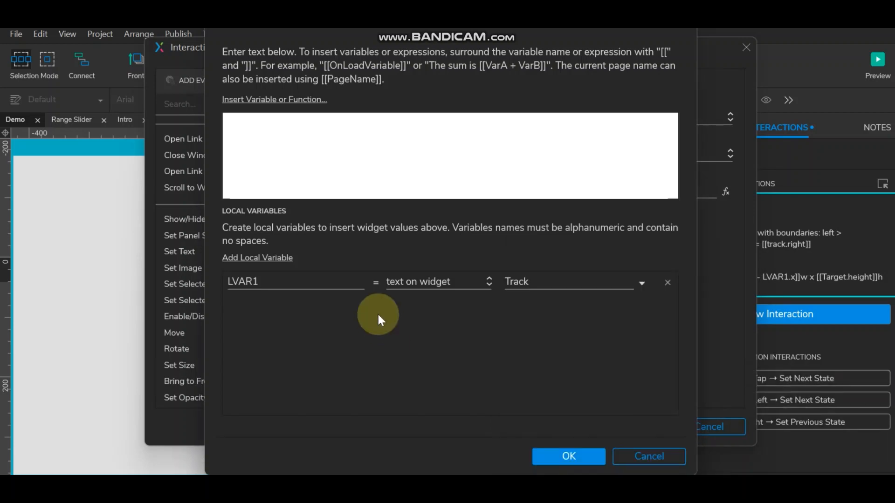
{"action": "left_click", "coordinate": [461, 287]}
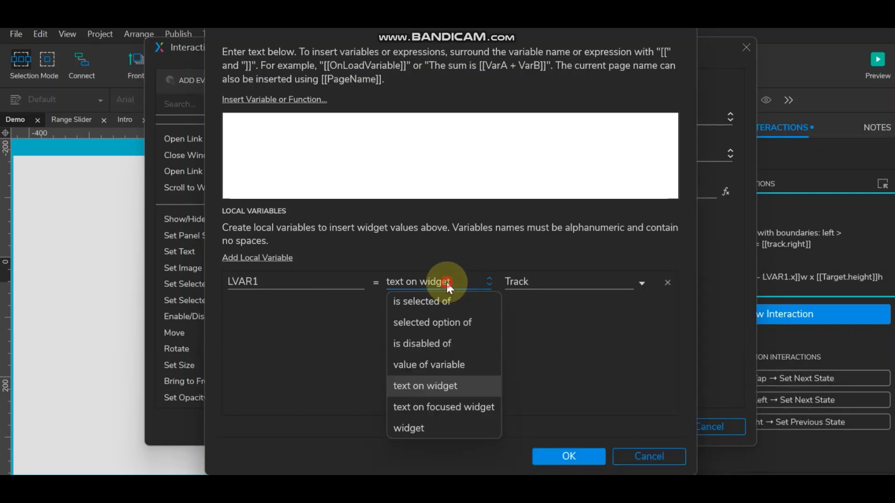
{"action": "left_click", "coordinate": [441, 422]}
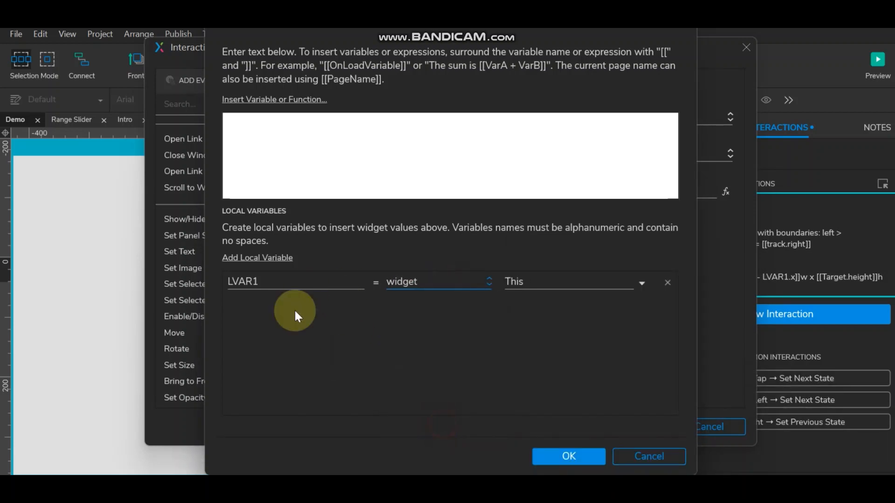
{"action": "double_click", "coordinate": [266, 283]}
{"action": "type", "text": "Track"}
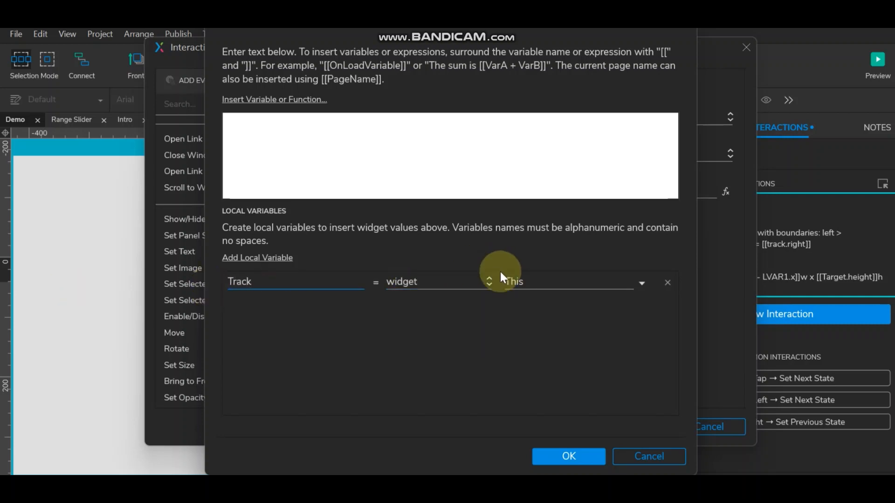
{"action": "left_click", "coordinate": [515, 281]}
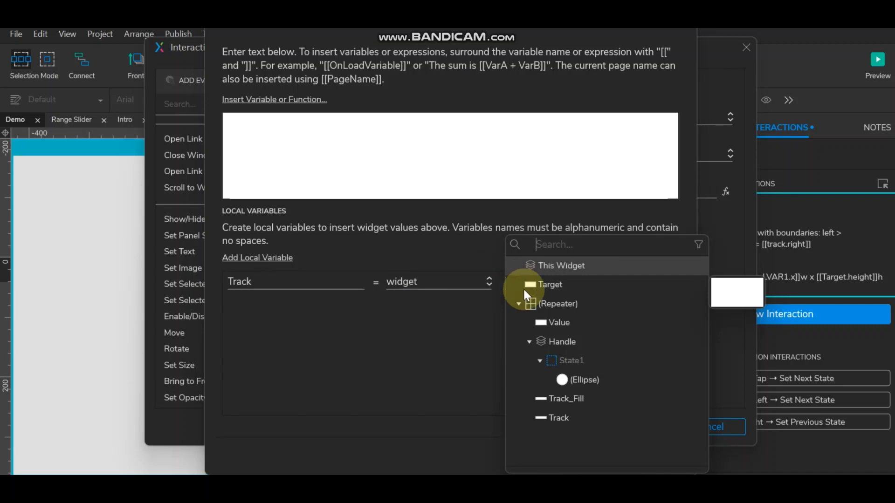
{"action": "left_click", "coordinate": [566, 418]}
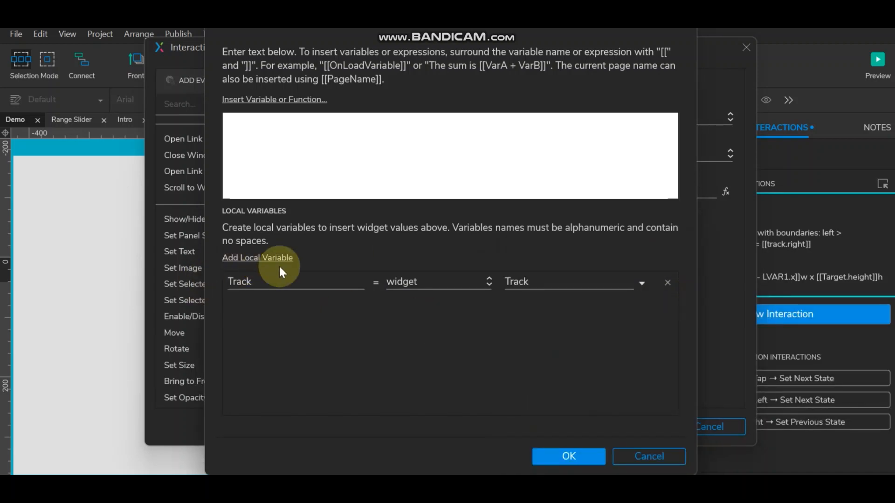
Add a second local variable named Handle that references the Handle widget.
{"action": "left_click", "coordinate": [267, 258]}
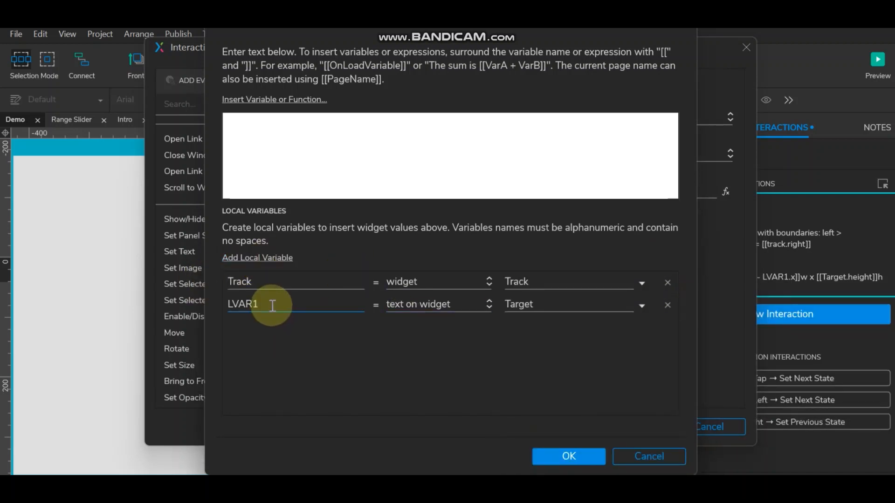
{"action": "left_click", "coordinate": [540, 305]}
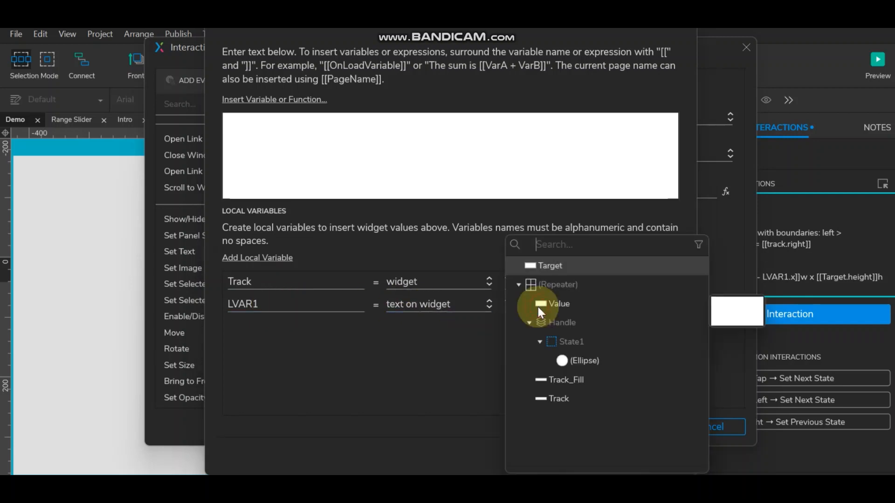
{"action": "left_click", "coordinate": [563, 324]}
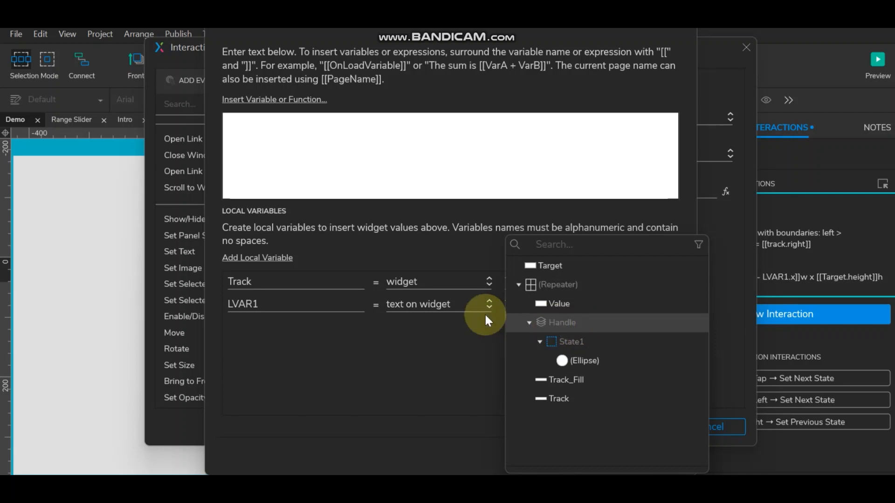
{"action": "left_click", "coordinate": [455, 304]}
{"action": "left_click", "coordinate": [455, 304]}
{"action": "left_click", "coordinate": [432, 453]}
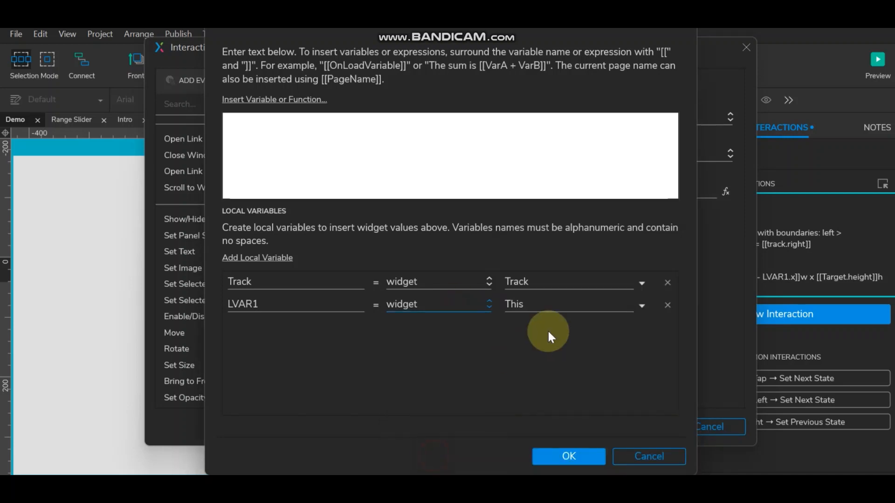
{"action": "left_click", "coordinate": [540, 302]}
{"action": "left_click", "coordinate": [553, 341]}
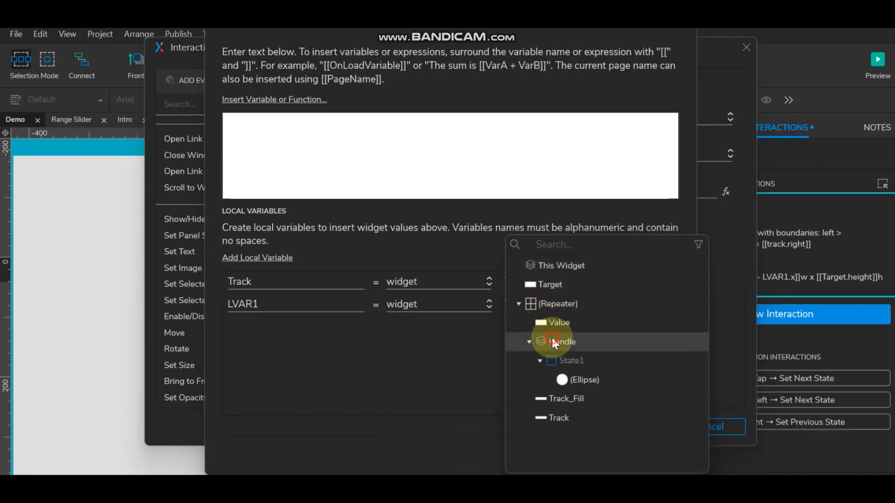
{"action": "left_click", "coordinate": [264, 303]}
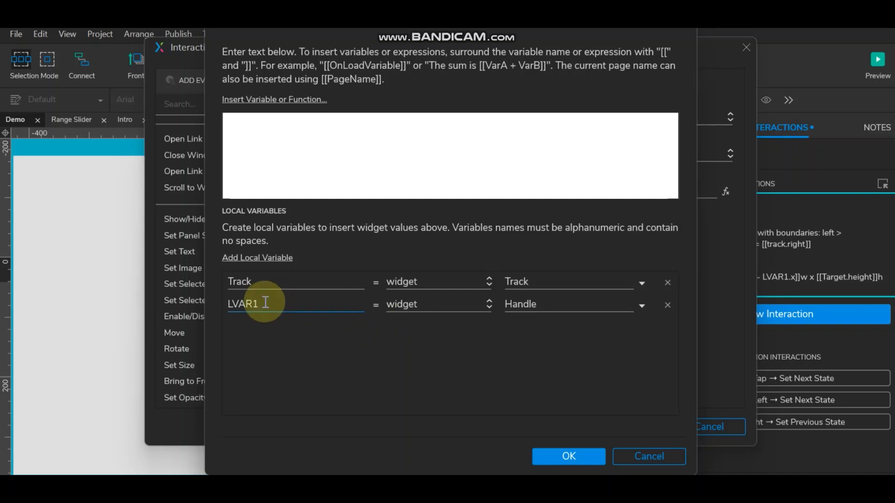
{"action": "left_click_drag", "start_coordinate": [265, 303], "coordinate": [99, 302]}
{"action": "type", "text": "H"}
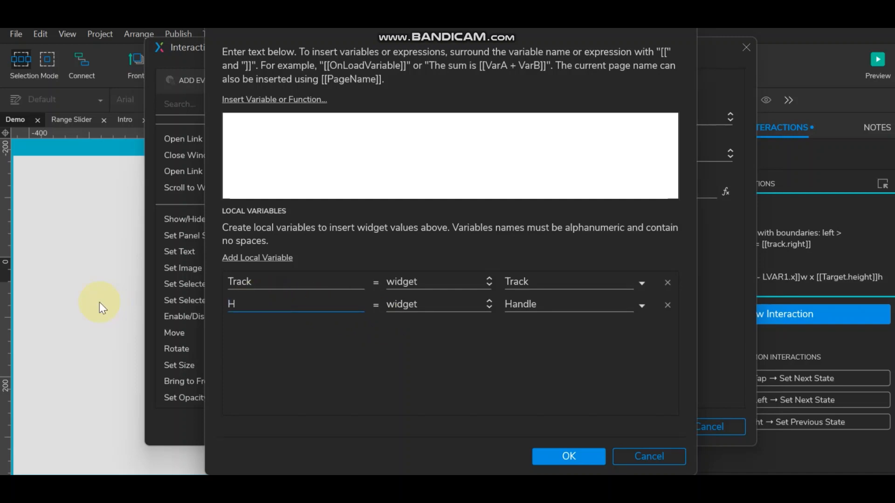
{"action": "type", "text": "andle"}
Start the text expression with the repeater's minimum value plus an empty bracket pair: [[ (Item.MinValue + ()]].
{"action": "left_click", "coordinate": [246, 99]}
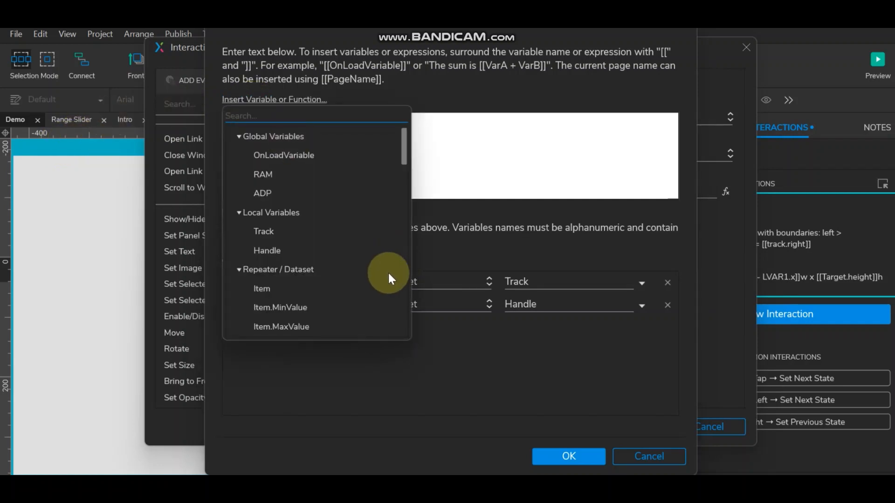
{"action": "left_click", "coordinate": [295, 309]}
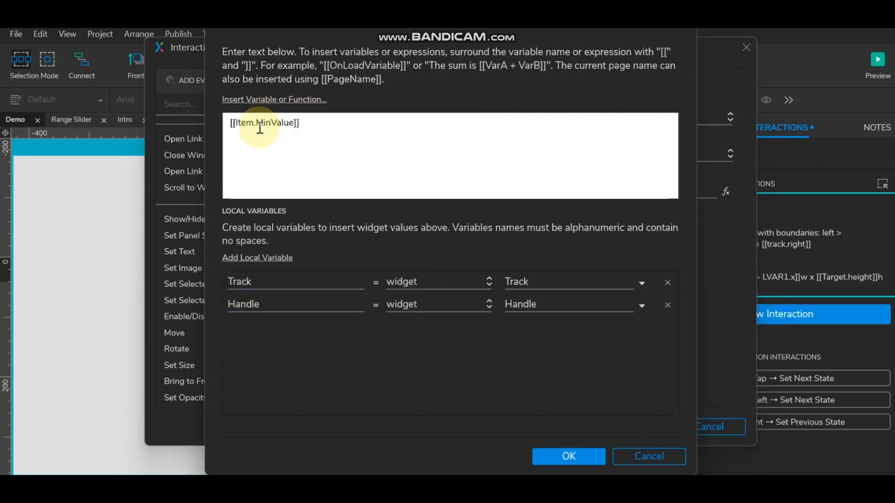
{"action": "left_click", "coordinate": [294, 125]}
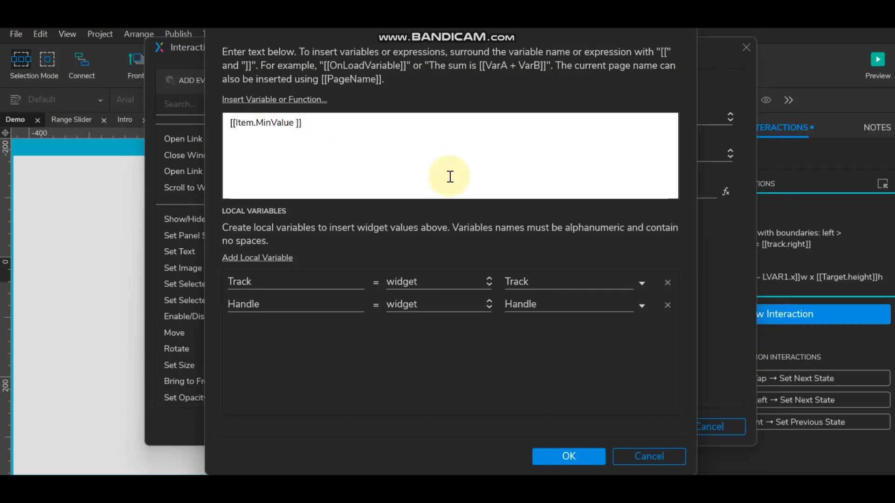
{"action": "type", "text": "+"}
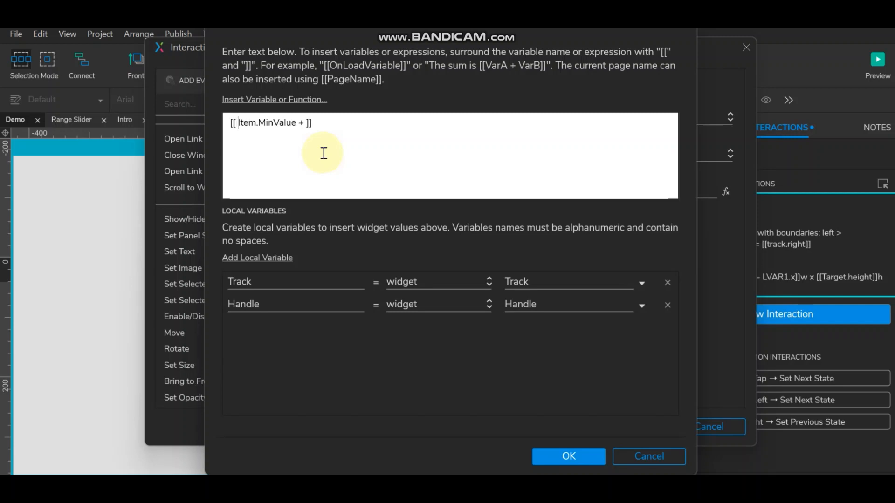
{"action": "type", "text": "("}
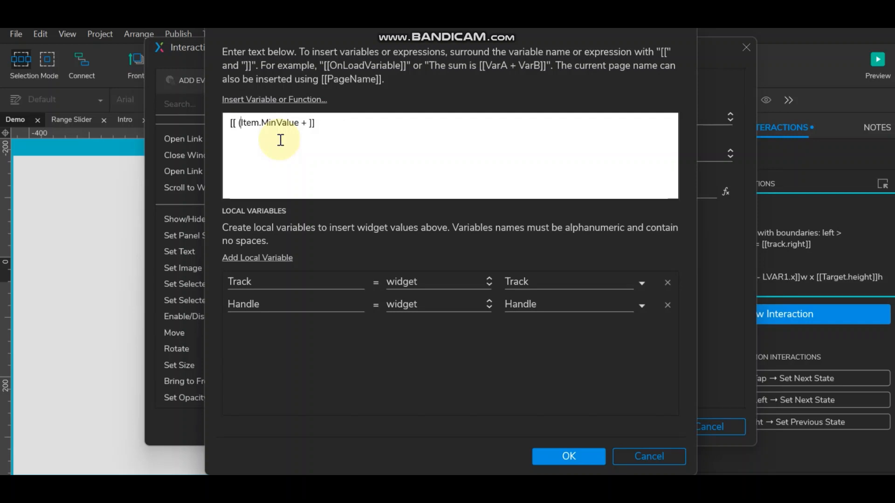
{"action": "left_click", "coordinate": [309, 123]}
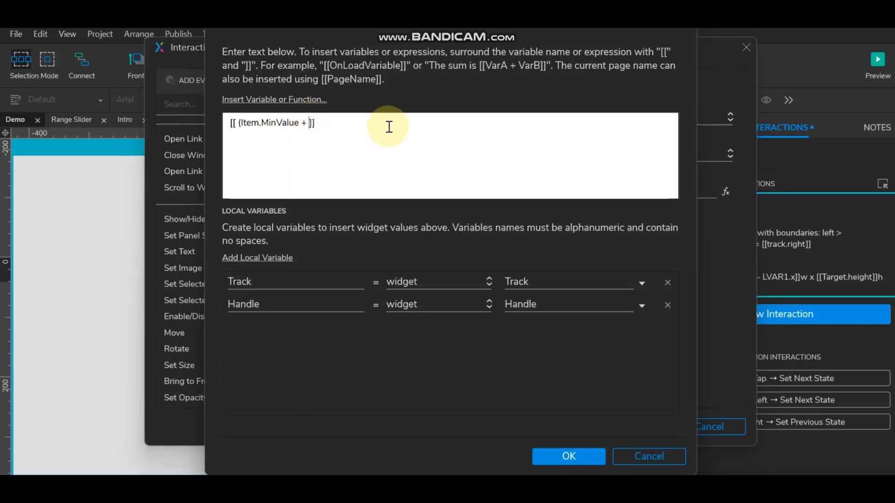
{"action": "type", "text": "("}
{"action": "type", "text": ")"}
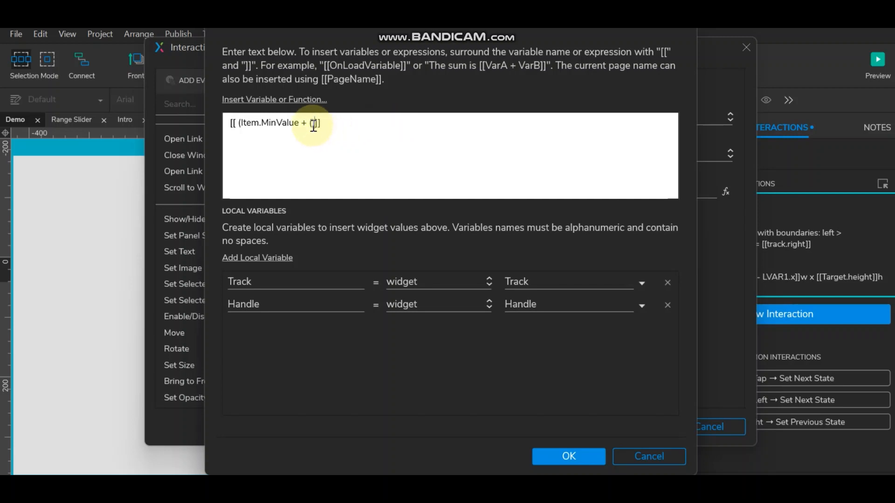
Insert the Handle variable, a dot and the widget property left inside the expression's empty brackets.
{"action": "left_click", "coordinate": [294, 99]}
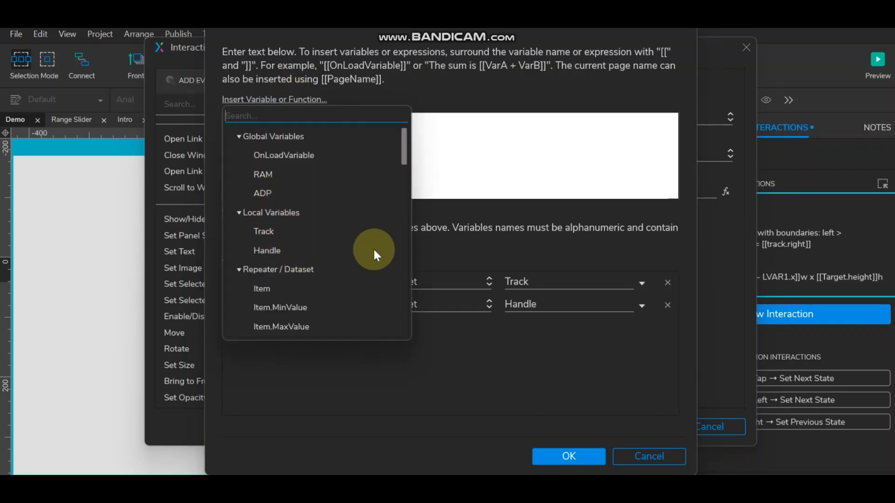
{"action": "left_click", "coordinate": [499, 256]}
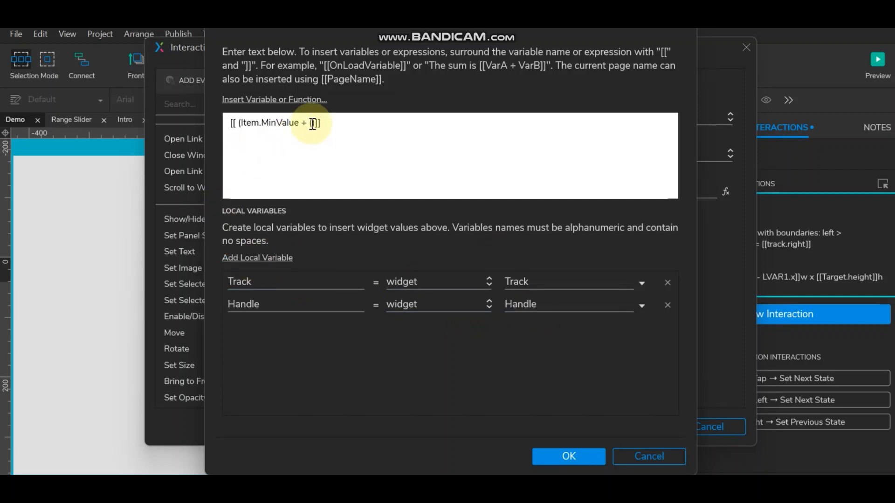
{"action": "left_click", "coordinate": [308, 110]}
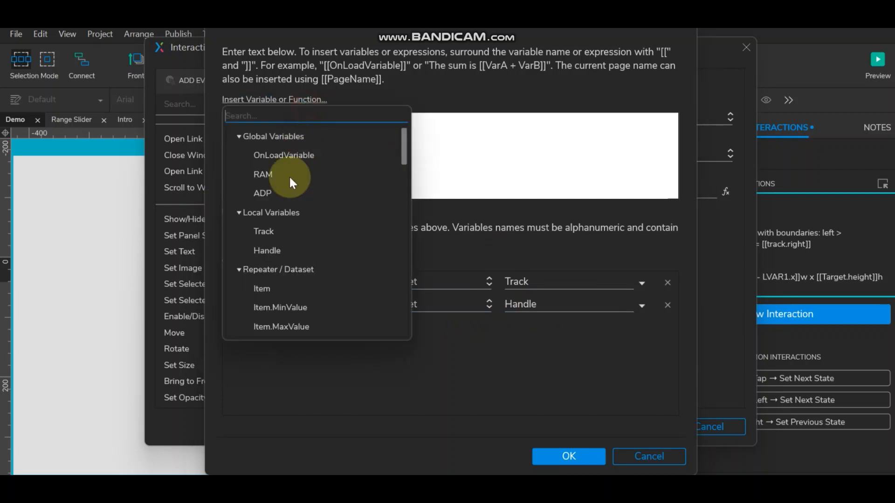
{"action": "left_click", "coordinate": [272, 249]}
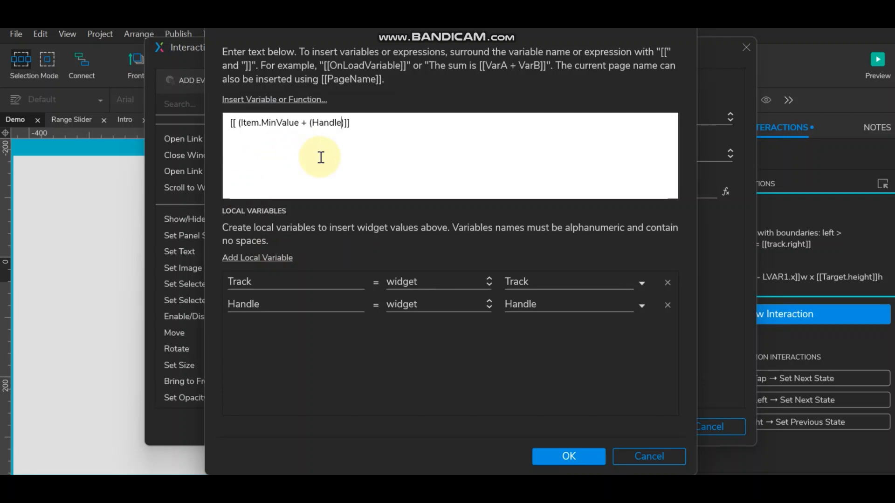
{"action": "type", "text": "."}
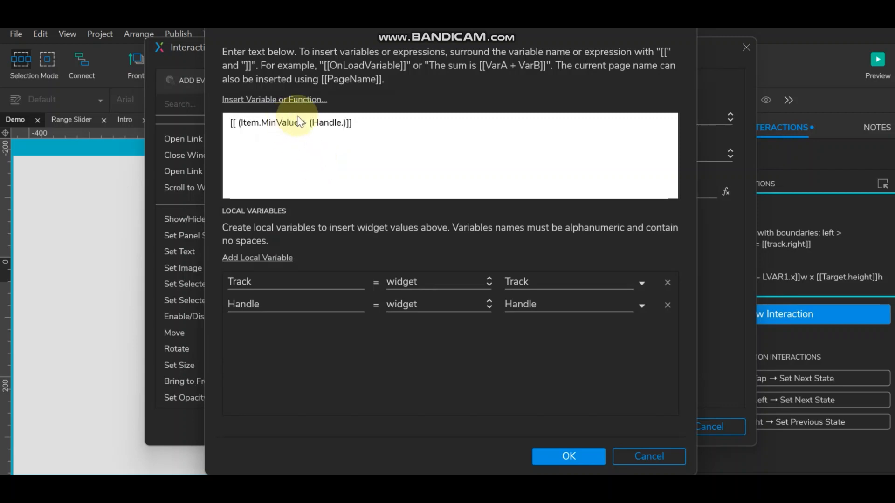
{"action": "left_click", "coordinate": [280, 99]}
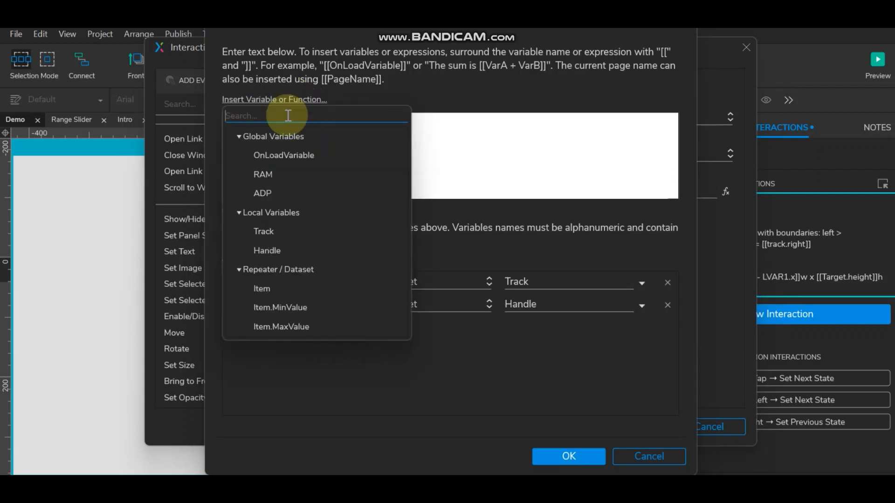
{"action": "type", "text": "le"}
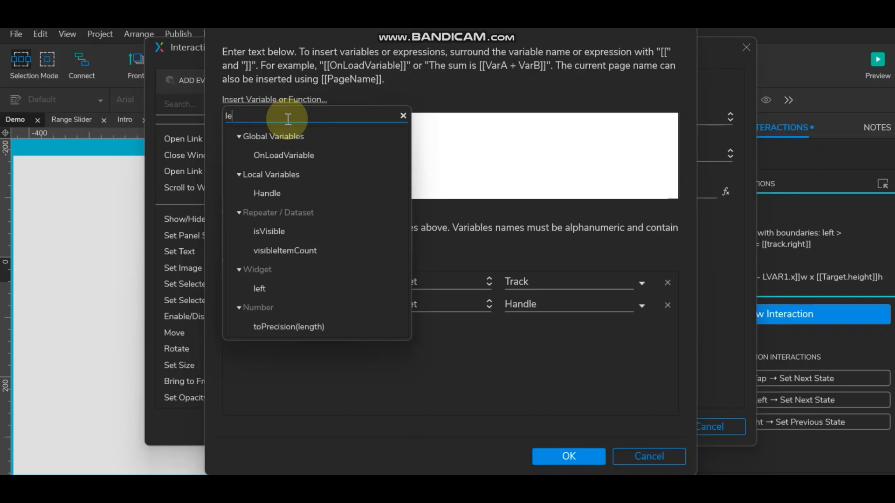
{"action": "type", "text": "ft"}
{"action": "left_click", "coordinate": [259, 155]}
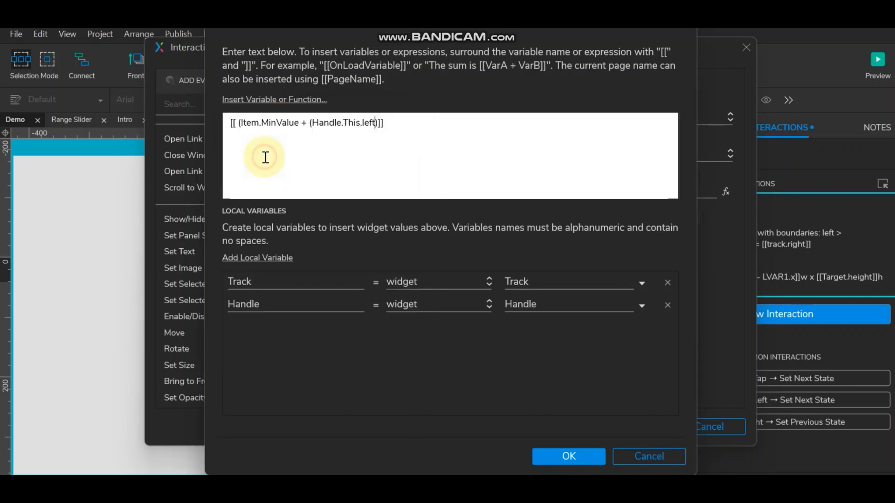
Remove the redundant "This." from the bracketed term so that it reads Handle.left.
{"action": "left_click", "coordinate": [361, 124]}
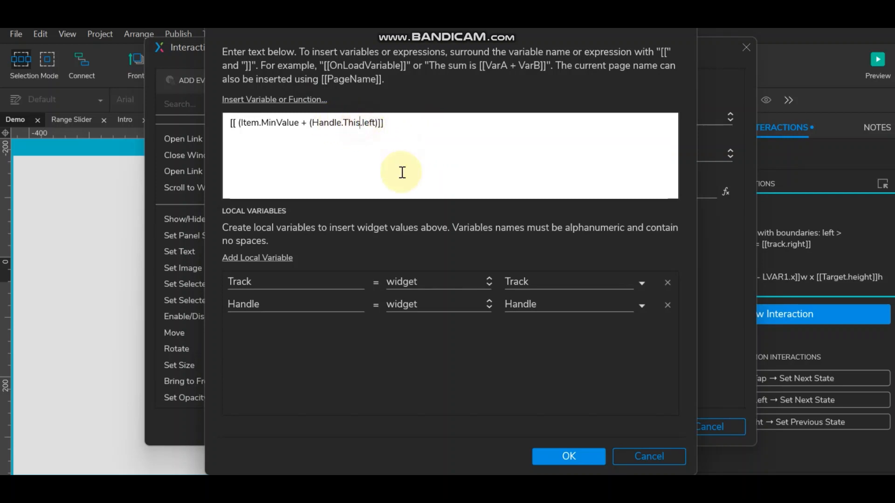
{"action": "key", "text": "BackSpace"}
{"action": "key", "text": "BackSpace"}
{"action": "key", "text": "BackSpace"}
{"action": "key", "text": "BackSpace"}
{"action": "key", "text": "BackSpace"}
Subtract Track.left from Handle.left inside the brackets, using the Track local variable.
{"action": "left_click", "coordinate": [358, 122]}
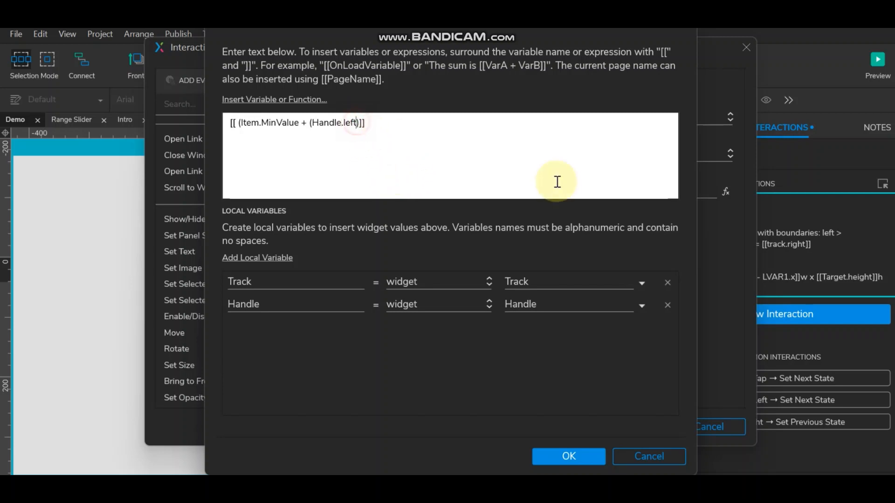
{"action": "type", "text": "-"}
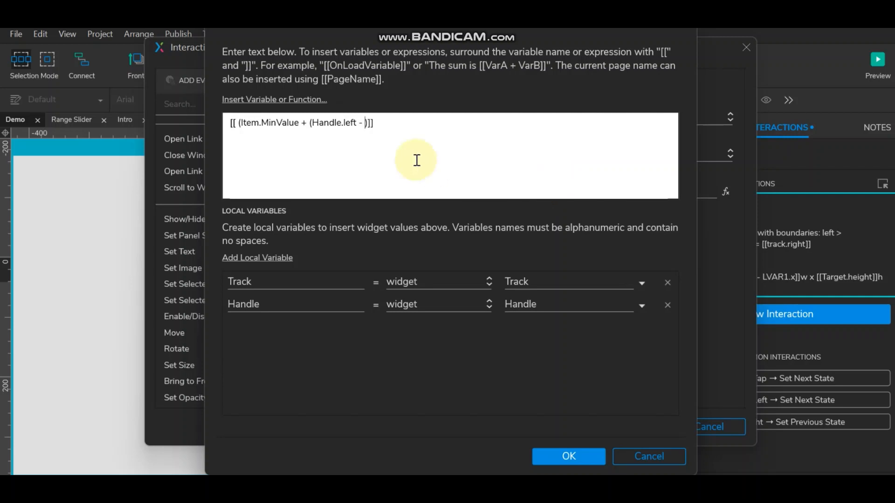
{"action": "left_click", "coordinate": [310, 100]}
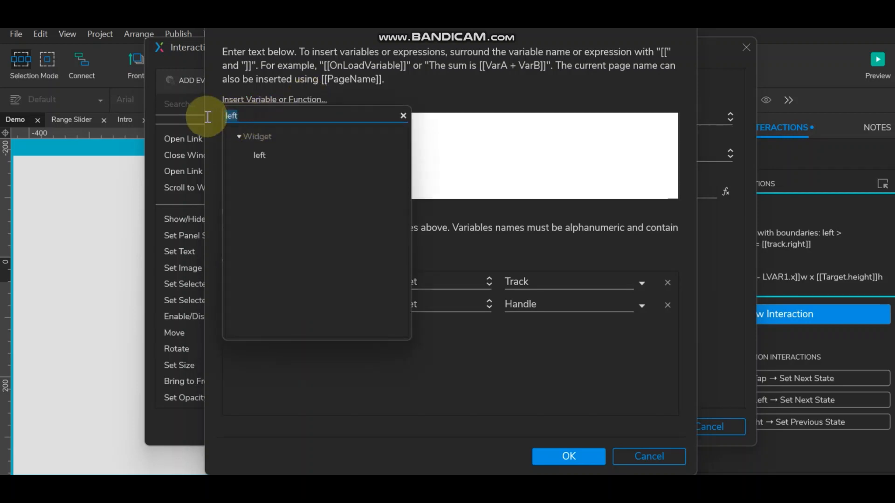
{"action": "key", "text": "BackSpace"}
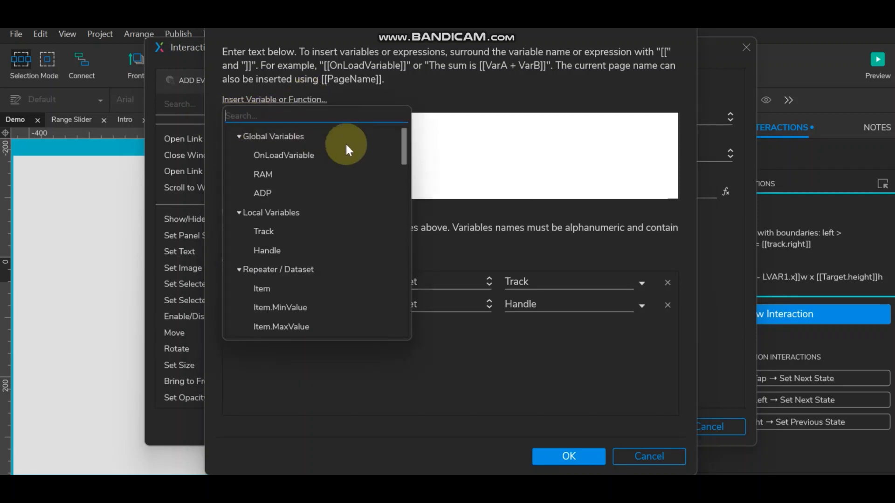
{"action": "left_click", "coordinate": [271, 231]}
{"action": "type", "text": ".le"}
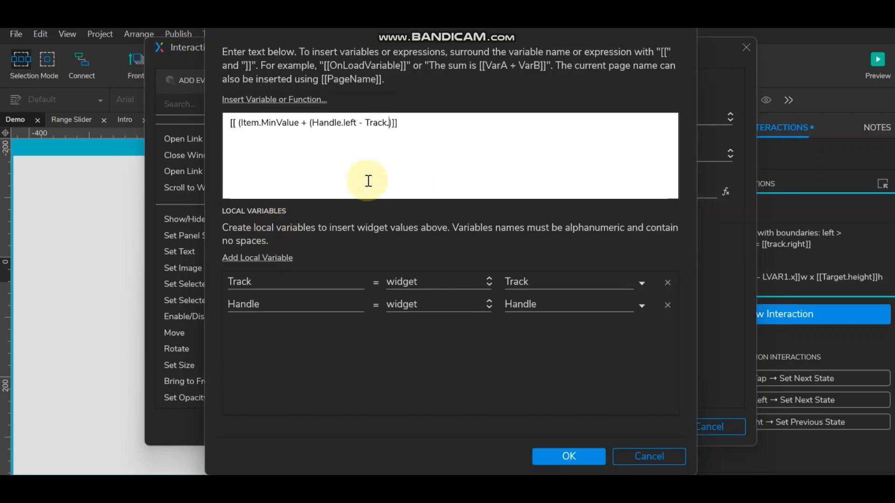
{"action": "type", "text": "ft"}
Divide the bracketed difference by the Track variable followed by a dot and the widget property width.
{"action": "type", "text": "/"}
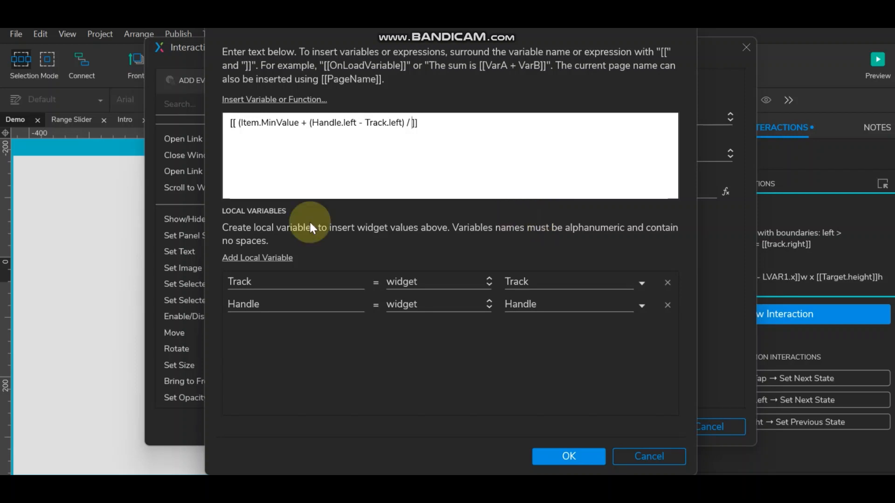
{"action": "left_click", "coordinate": [298, 101]}
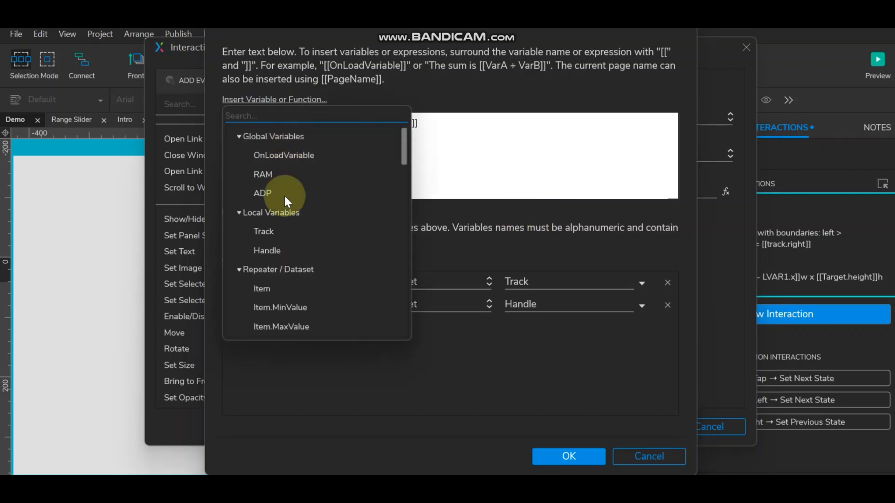
{"action": "left_click", "coordinate": [275, 231]}
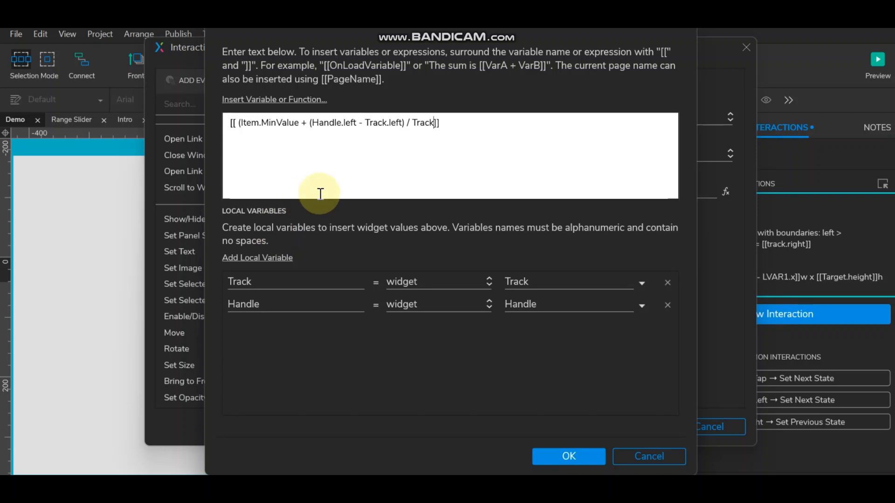
{"action": "type", "text": "."}
{"action": "type", "text": "w"}
{"action": "type", "text": "i"}
{"action": "key", "text": "BackSpace"}
{"action": "key", "text": "BackSpace"}
{"action": "left_click", "coordinate": [271, 100]}
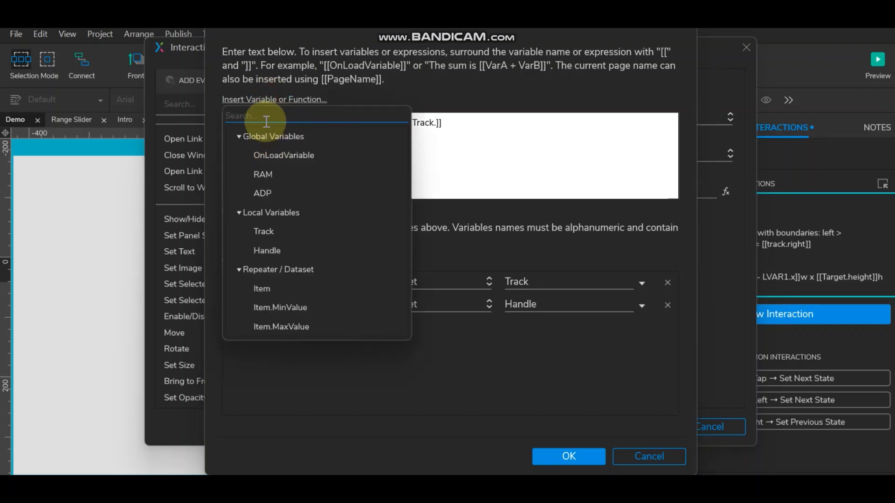
{"action": "type", "text": "wi"}
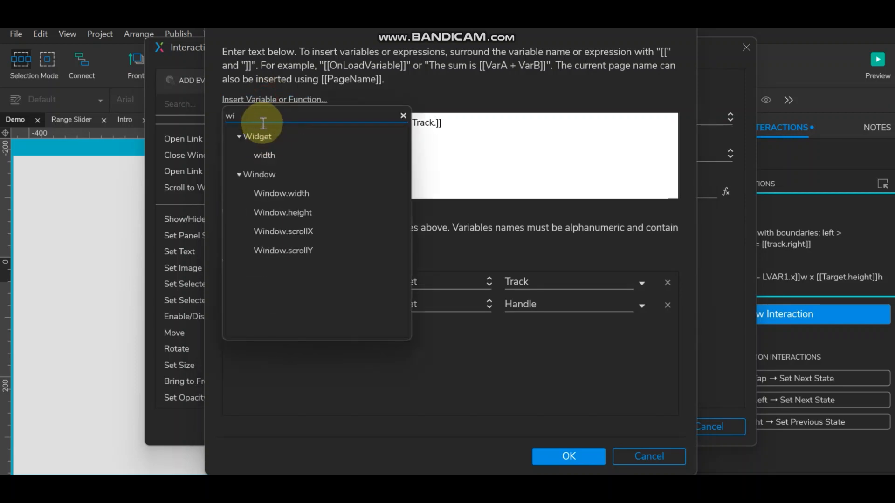
{"action": "left_click", "coordinate": [260, 159]}
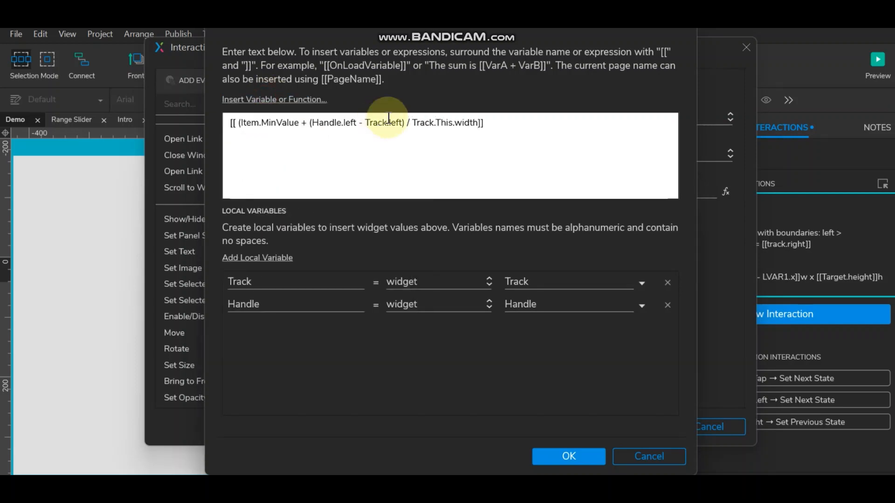
Delete the extra "This." from the divisor so that it reads Track.width.
{"action": "left_click", "coordinate": [455, 123]}
{"action": "key", "text": "BackSpace"}
{"action": "key", "text": "BackSpace"}
{"action": "key", "text": "BackSpace"}
{"action": "key", "text": "BackSpace"}
{"action": "key", "text": "BackSpace"}
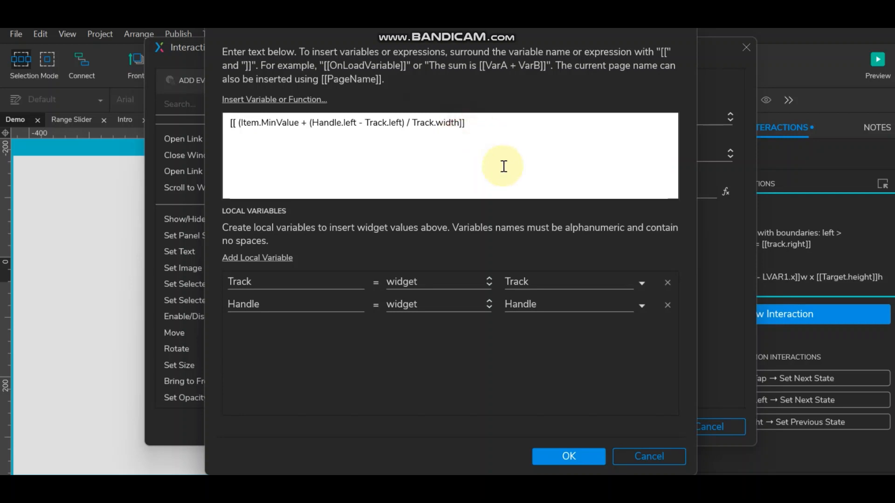
Append a subtraction of Handle.width after Track.width, replacing the inserted "This" with the Handle variable.
{"action": "type", "text": "-"}
{"action": "left_click", "coordinate": [293, 96]}
{"action": "type", "text": "wi"}
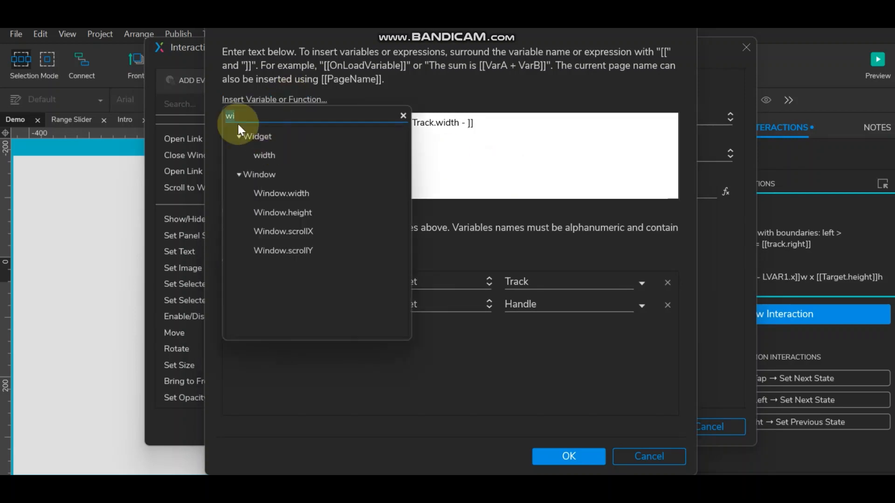
{"action": "left_click", "coordinate": [268, 155]}
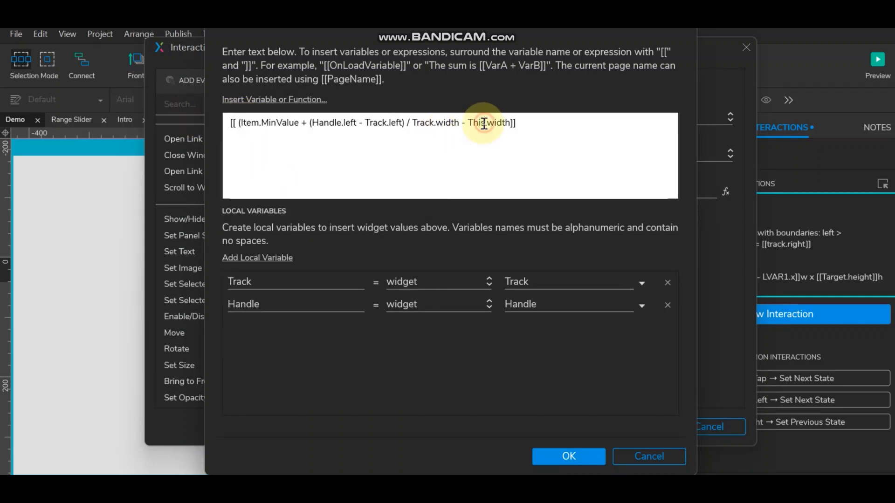
{"action": "left_click_drag", "start_coordinate": [484, 123], "coordinate": [468, 124]}
{"action": "left_click", "coordinate": [276, 97]}
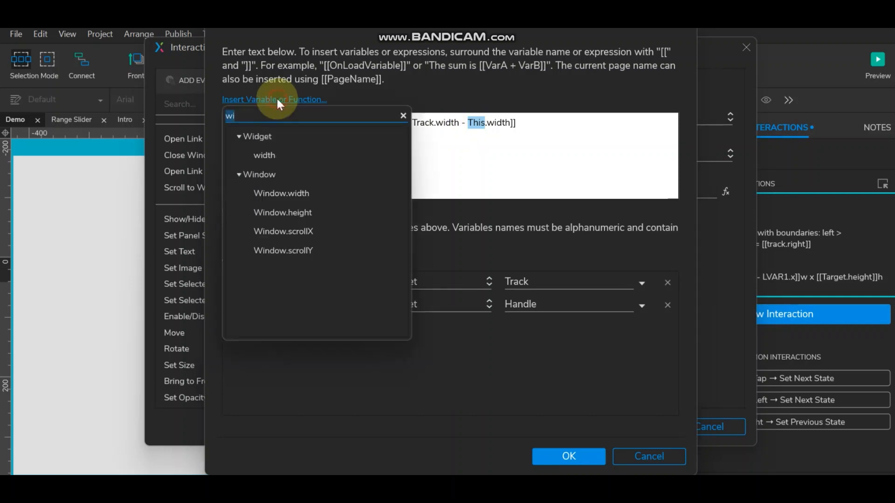
{"action": "key", "text": "BackSpace"}
{"action": "key", "text": "BackSpace"}
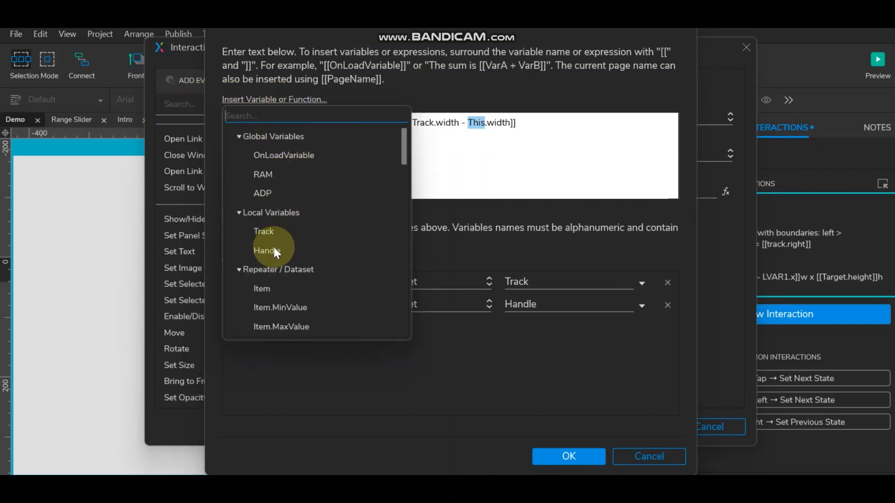
{"action": "left_click", "coordinate": [274, 250]}
{"action": "left_click", "coordinate": [577, 160]}
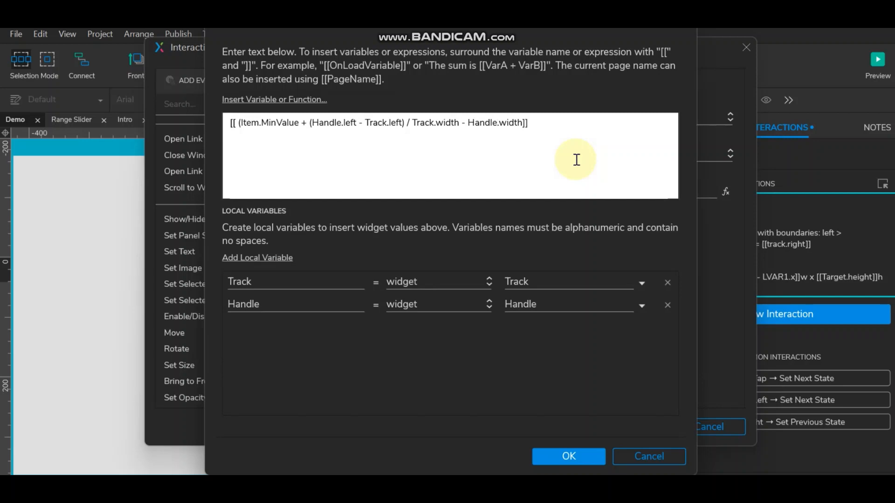
Add a closing bracket after Handle.width and multiply by (Item.MaxValue - Item.MinValue).
{"action": "left_click", "coordinate": [522, 124]}
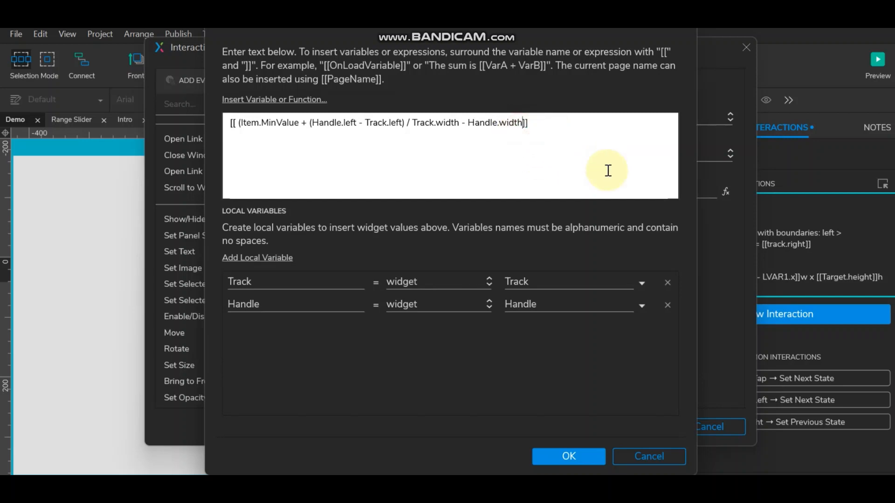
{"action": "type", "text": ") *"}
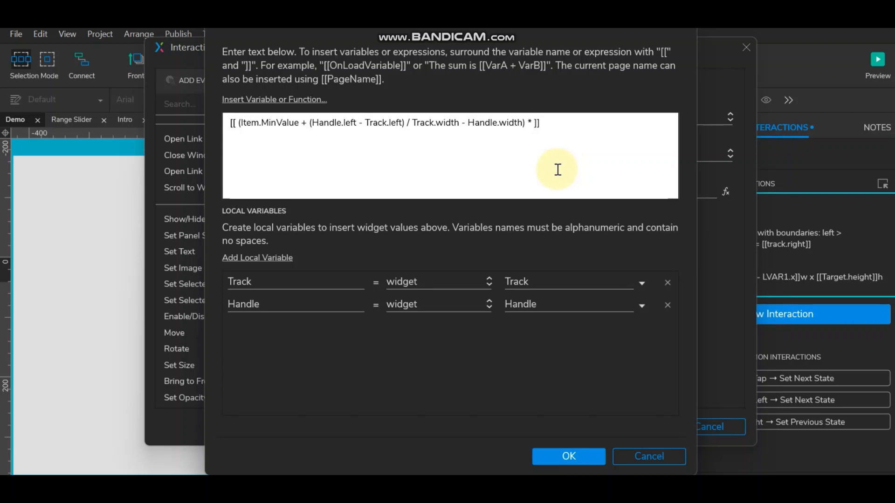
{"action": "type", "text": "()"}
{"action": "key", "text": "Left"}
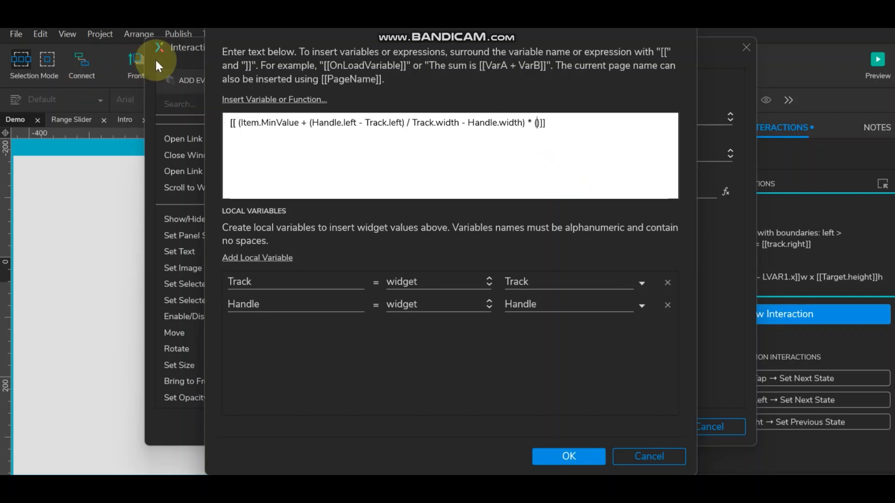
{"action": "left_click", "coordinate": [309, 101]}
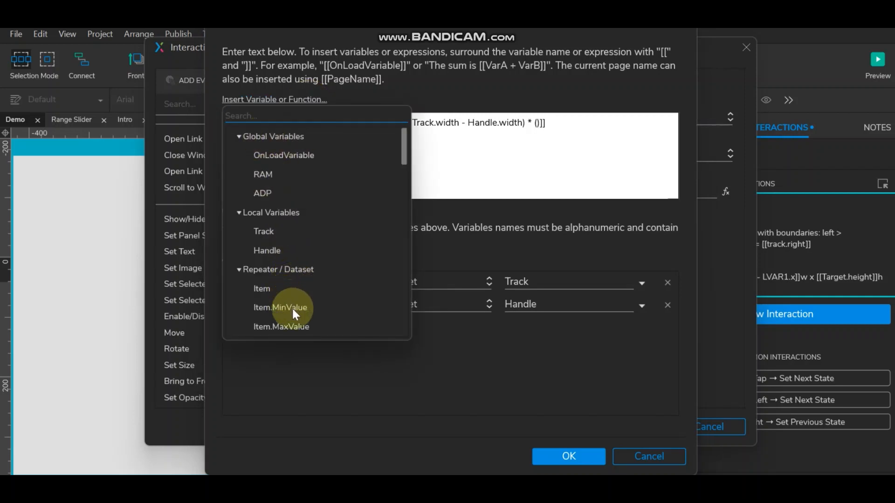
{"action": "left_click", "coordinate": [295, 327]}
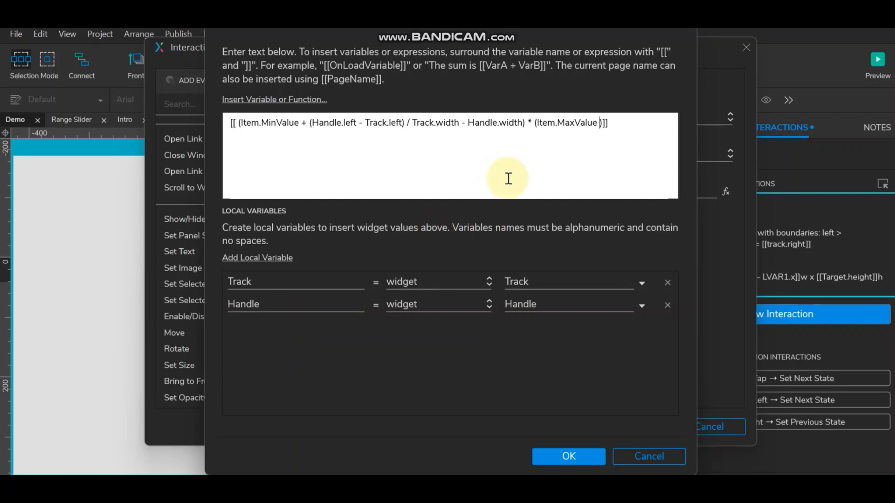
{"action": "type", "text": "-"}
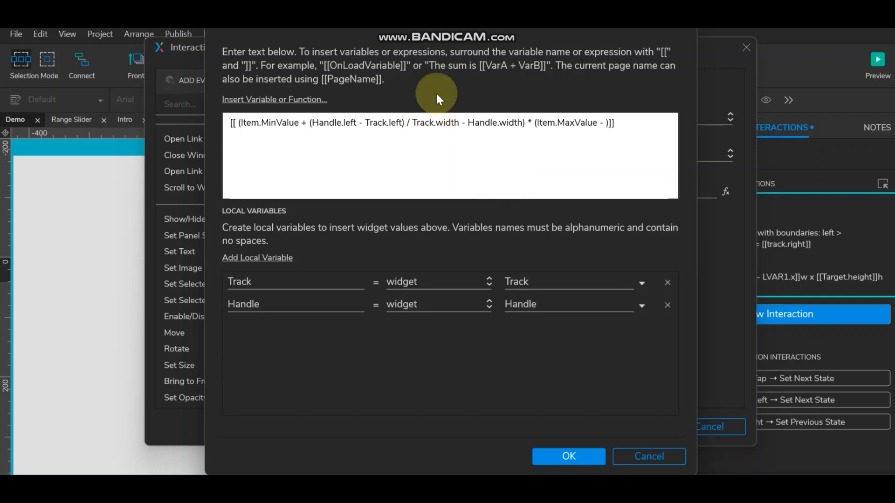
{"action": "left_click", "coordinate": [291, 99]}
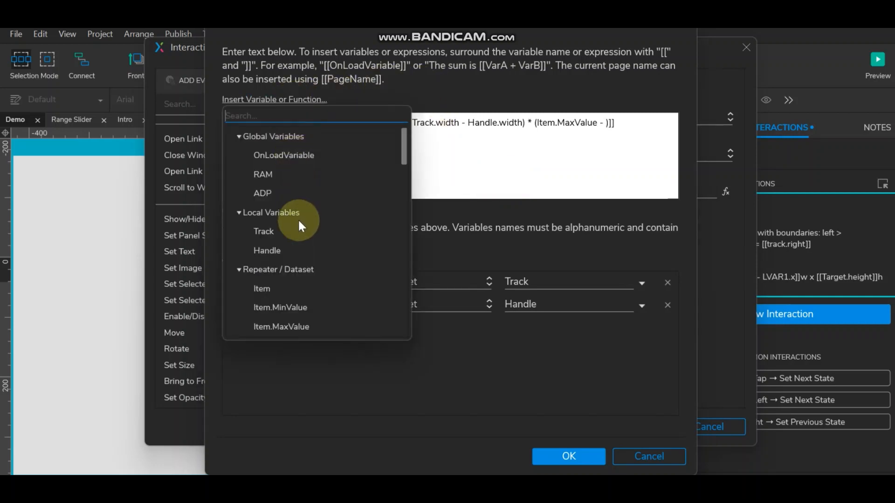
{"action": "left_click", "coordinate": [292, 306]}
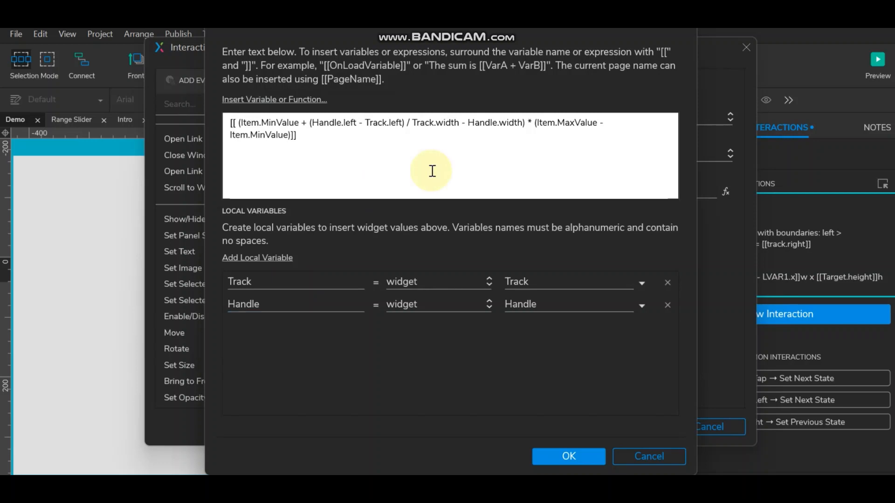
{"action": "left_click", "coordinate": [290, 135]}
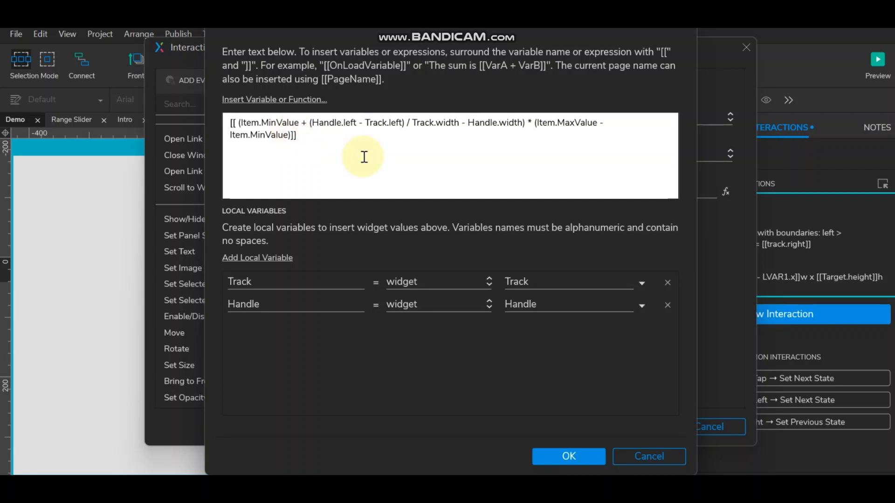
Append the toFixed(decimalPoints) number function to the end of the expression and remove its LVAR placeholder.
{"action": "left_click", "coordinate": [273, 101]}
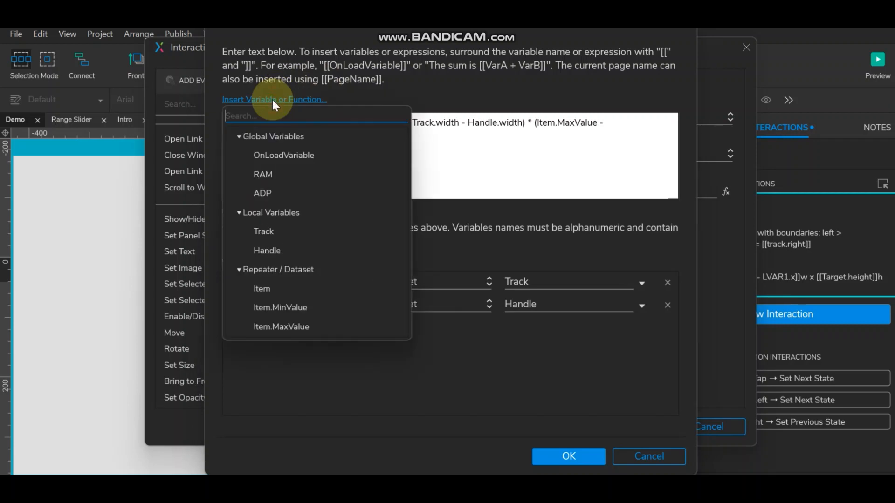
{"action": "type", "text": "to"}
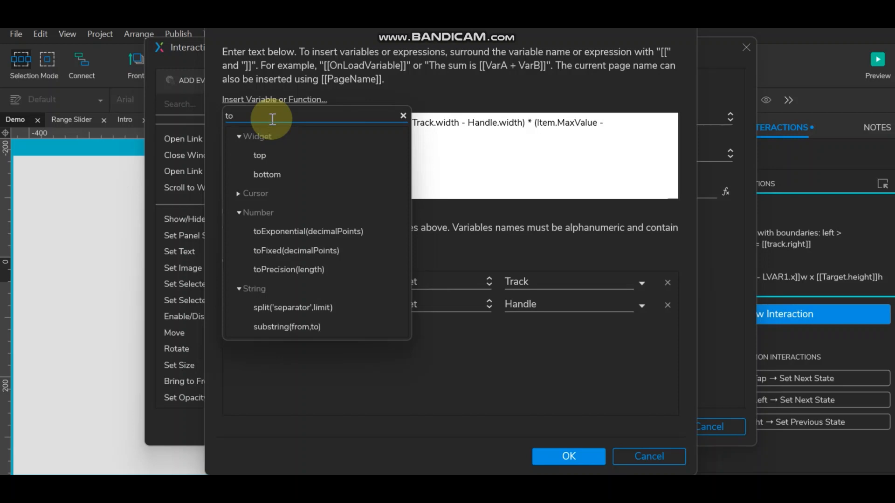
{"action": "type", "text": "f"}
{"action": "left_click", "coordinate": [284, 154]}
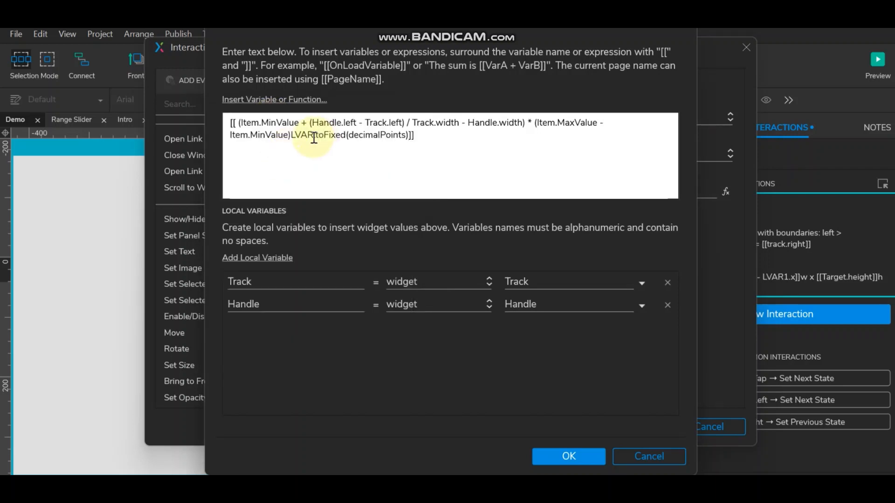
{"action": "left_click_drag", "start_coordinate": [313, 136], "coordinate": [299, 144]}
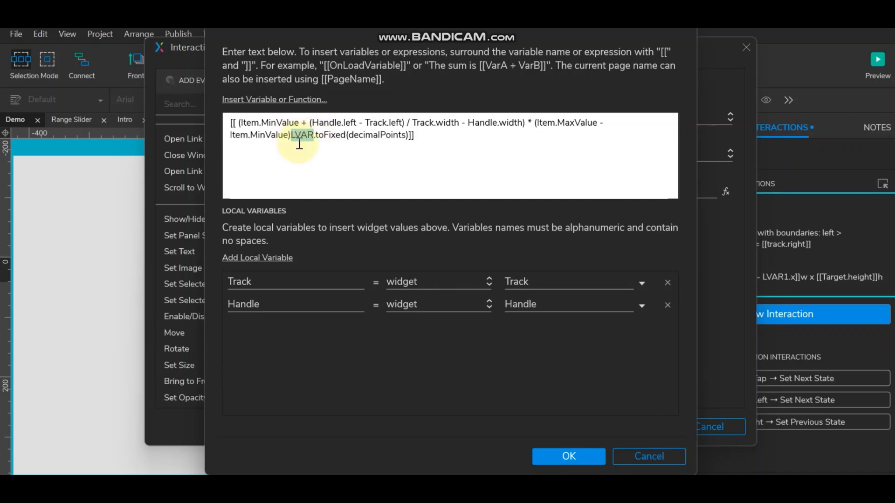
{"action": "key", "text": "BackSpace"}
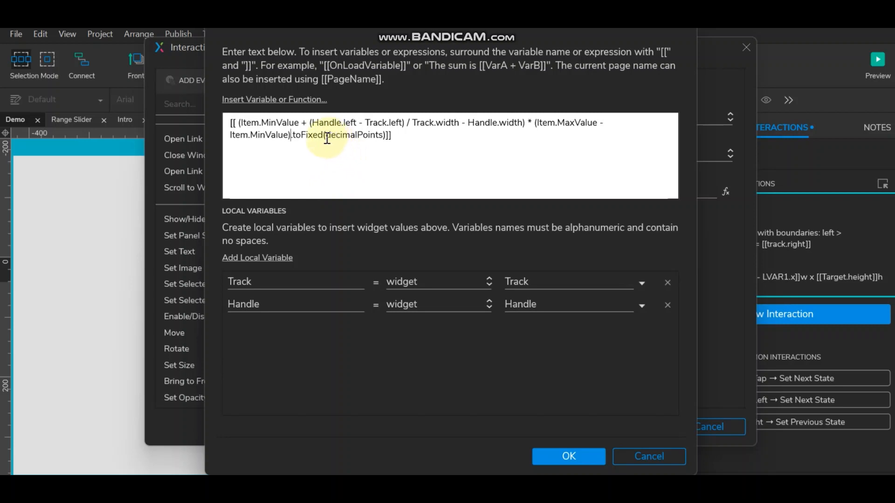
Replace the decimalPoints argument of toFixed with Item.Decimal.
{"action": "left_click_drag", "start_coordinate": [326, 136], "coordinate": [382, 138]}
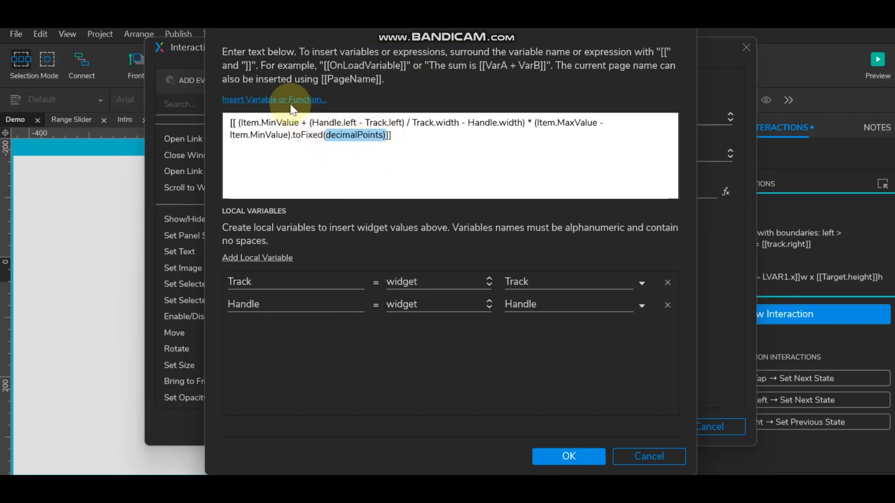
{"action": "left_click", "coordinate": [382, 136]}
{"action": "left_click_drag", "start_coordinate": [381, 136], "coordinate": [329, 138]}
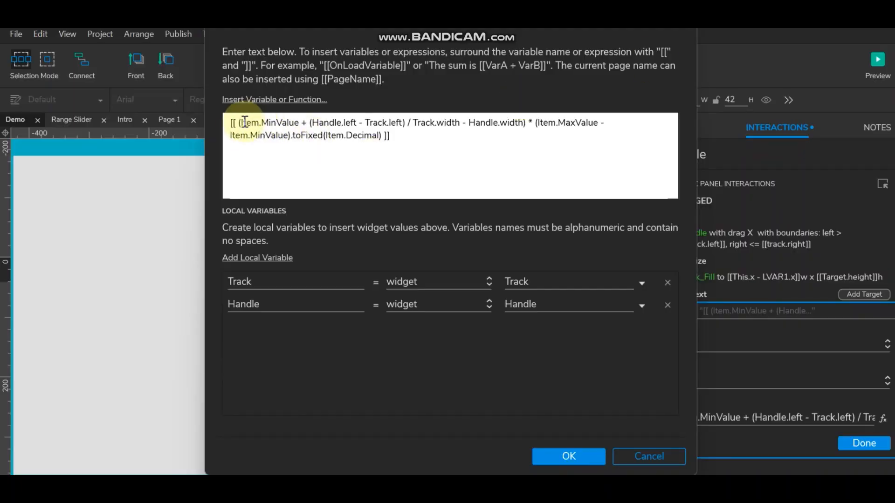
Add an opening bracket before Track.width and a closing bracket before .toFixed, and accept the Set Text action.
{"action": "left_click_drag", "start_coordinate": [244, 123], "coordinate": [290, 123]}
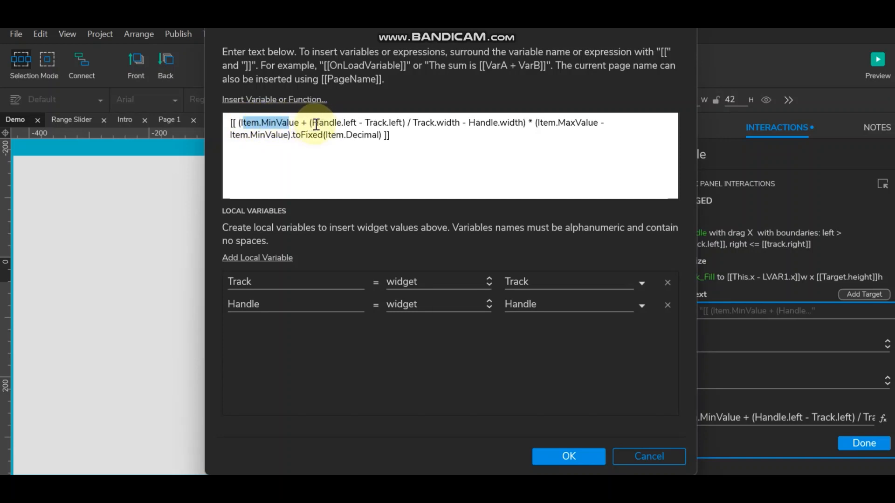
{"action": "left_click", "coordinate": [412, 123]}
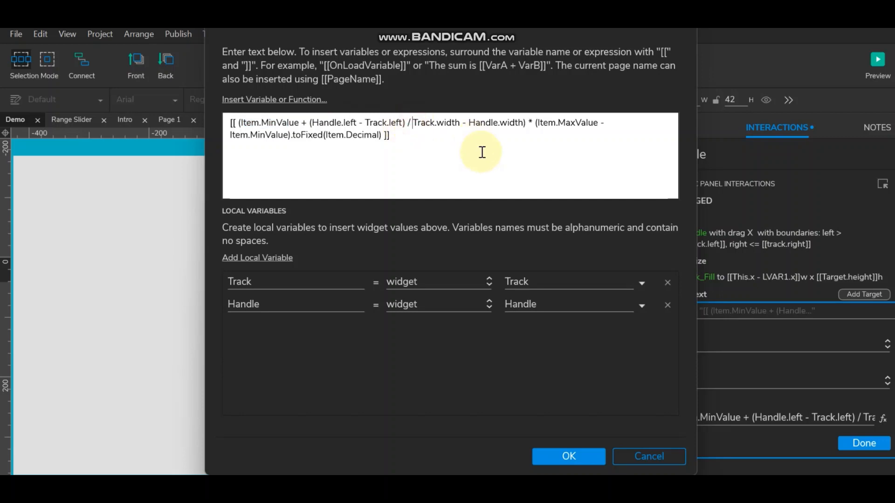
{"action": "type", "text": "("}
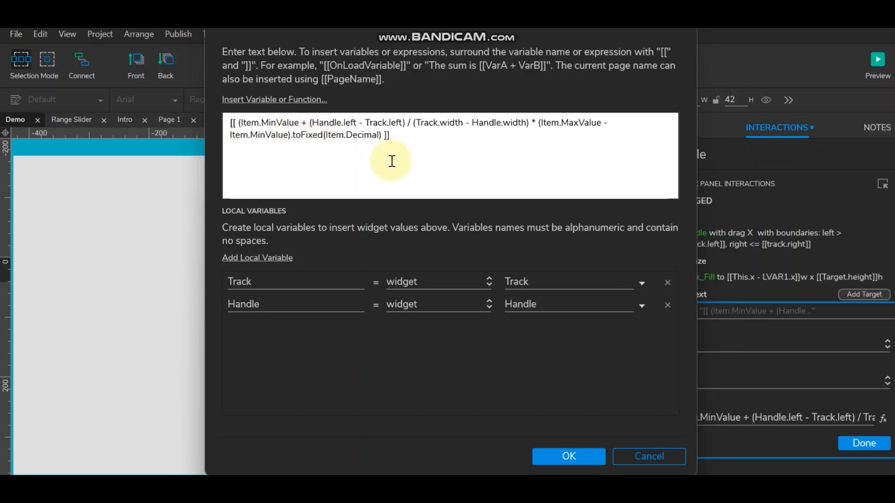
{"action": "type", "text": ")"}
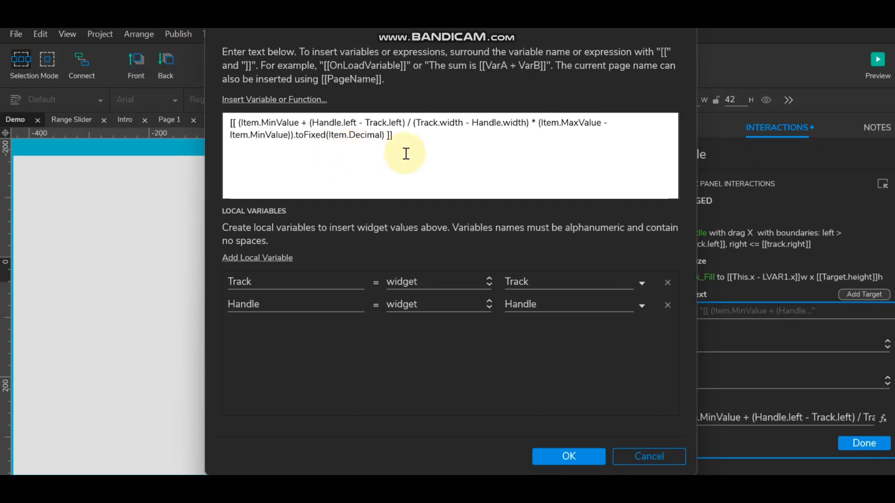
{"action": "left_click", "coordinate": [586, 456]}
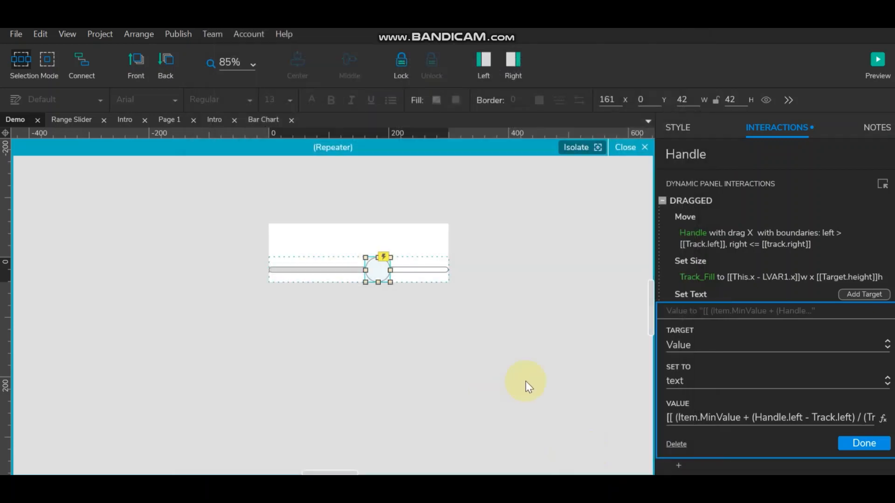
{"action": "left_click", "coordinate": [868, 443]}
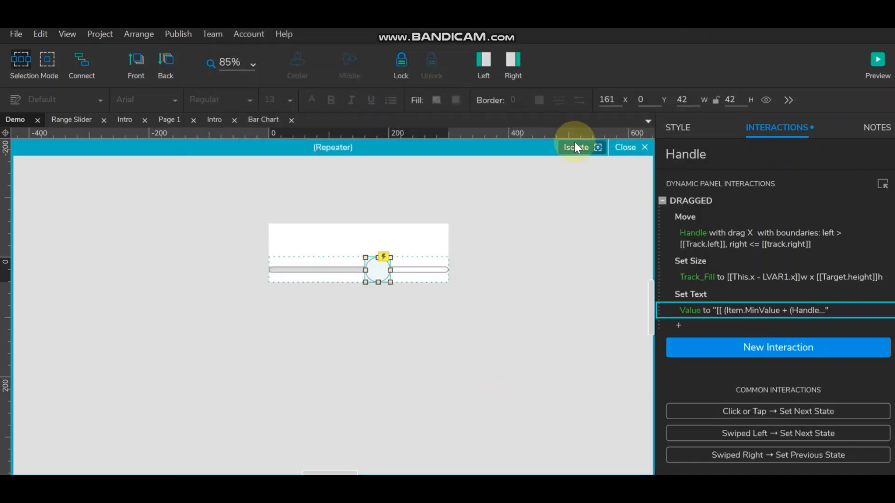
Preview the page in the browser, test the top slider's handle, and return to the Axure editor.
{"action": "left_click", "coordinate": [877, 61]}
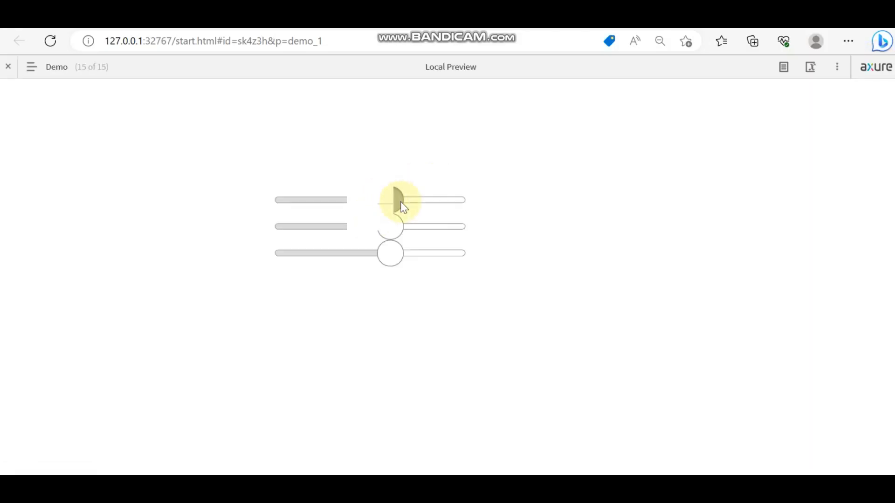
{"action": "mouse_move", "coordinate": [395, 197]}
{"action": "left_mouse_down"}
{"action": "mouse_move", "coordinate": [346, 205]}
{"action": "mouse_move", "coordinate": [409, 208]}
{"action": "left_mouse_up"}
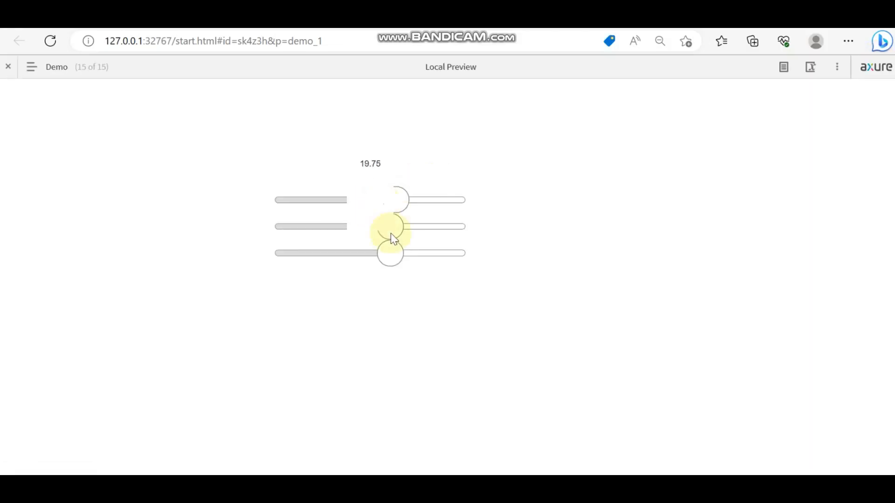
{"action": "mouse_move", "coordinate": [499, 487]}
{"action": "left_click", "coordinate": [526, 487]}
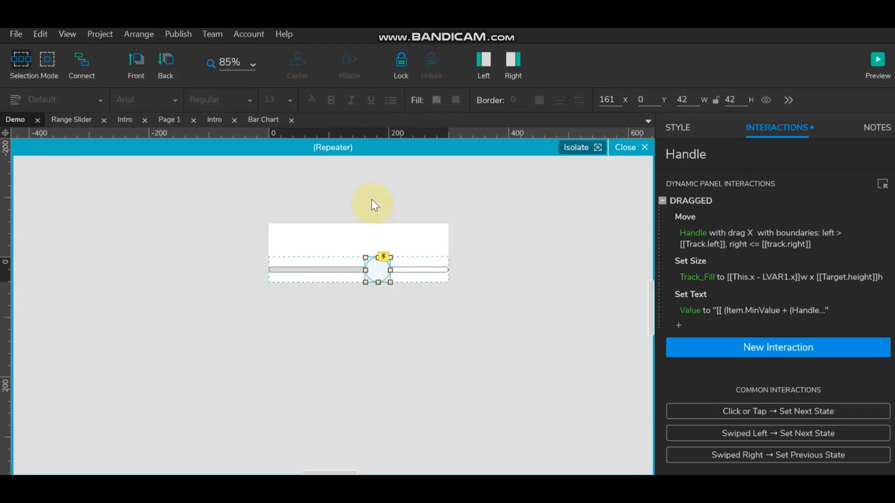
Close the repeater item editor and set the repeater's row spacing to 54.
{"action": "left_click", "coordinate": [625, 147]}
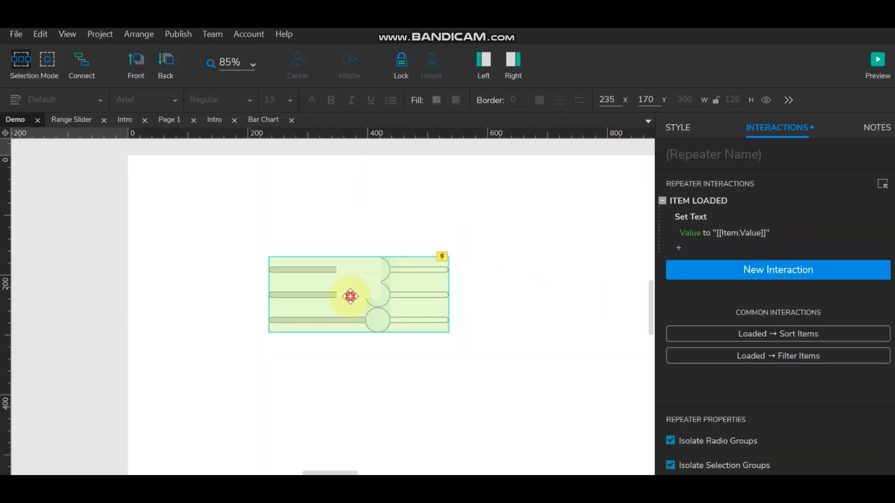
{"action": "left_click", "coordinate": [677, 128]}
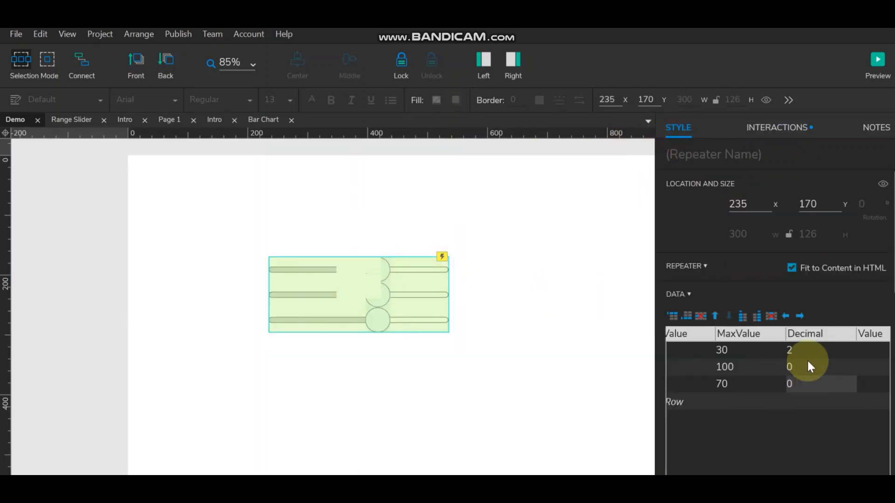
{"action": "scroll", "coordinate": [868, 264], "scroll_direction": "down", "scroll_amount": 2}
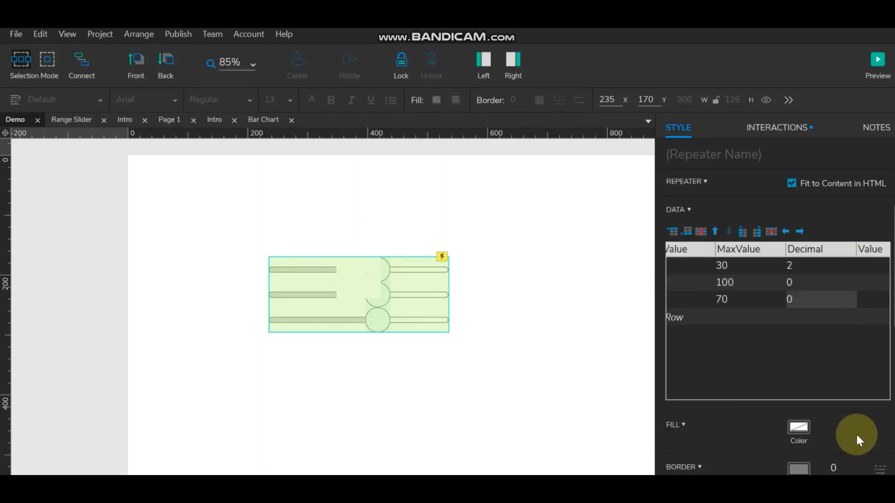
{"action": "scroll", "coordinate": [855, 433], "scroll_direction": "down", "scroll_amount": 4}
{"action": "scroll", "coordinate": [856, 432], "scroll_direction": "down", "scroll_amount": 2}
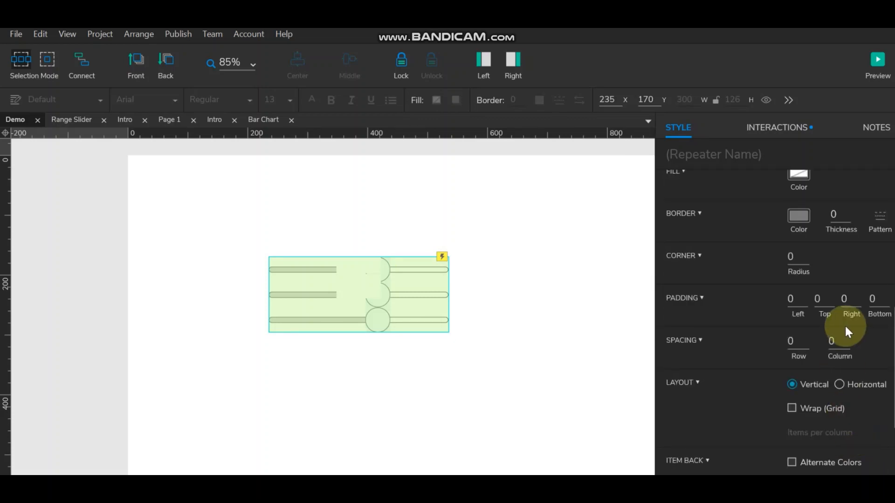
{"action": "left_click", "coordinate": [806, 340]}
{"action": "left_click", "coordinate": [806, 340]}
{"action": "left_click", "coordinate": [806, 340]}
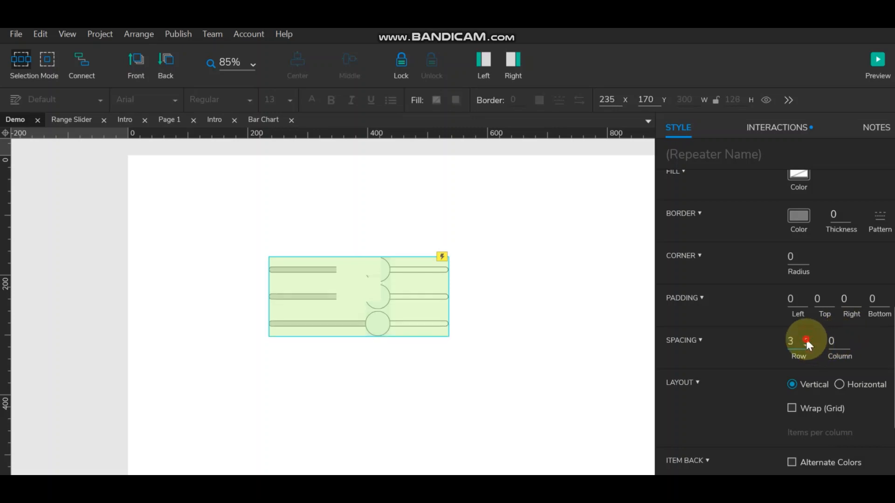
{"action": "left_click", "coordinate": [806, 340]}
{"action": "left_click", "coordinate": [806, 340]}
{"action": "left_click", "coordinate": [806, 339]}
{"action": "left_click", "coordinate": [806, 339]}
{"action": "left_click_drag", "start_coordinate": [806, 340], "coordinate": [806, 340]}
Inside the repeater item, move the Value box to the left of the track at about X -87, Y 1, and close the item editor.
{"action": "double_click", "coordinate": [380, 318]}
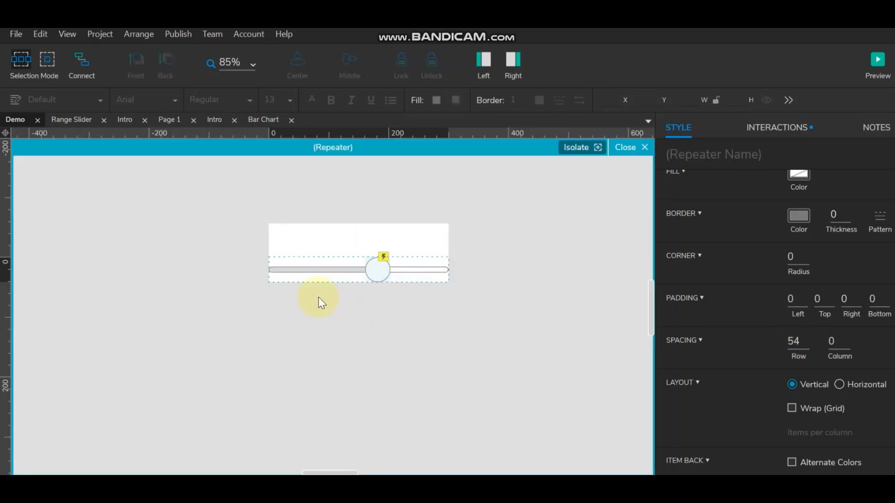
{"action": "left_click_drag", "start_coordinate": [356, 240], "coordinate": [241, 273]}
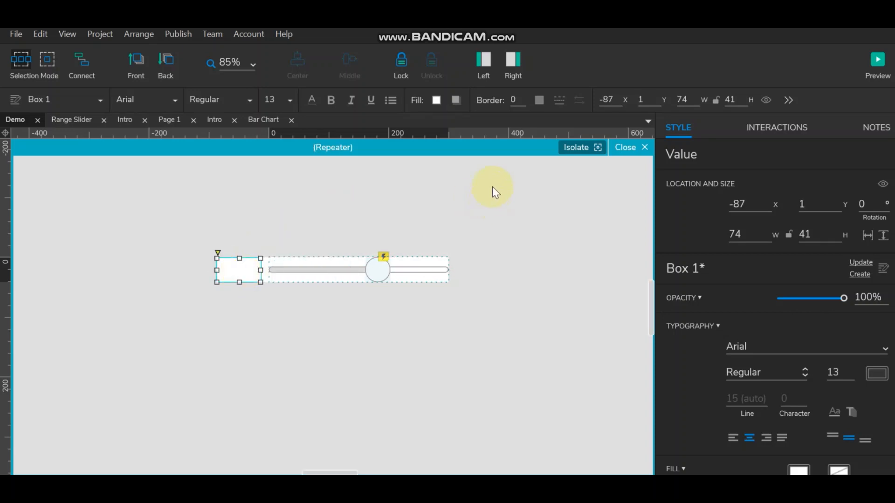
{"action": "left_click", "coordinate": [626, 147]}
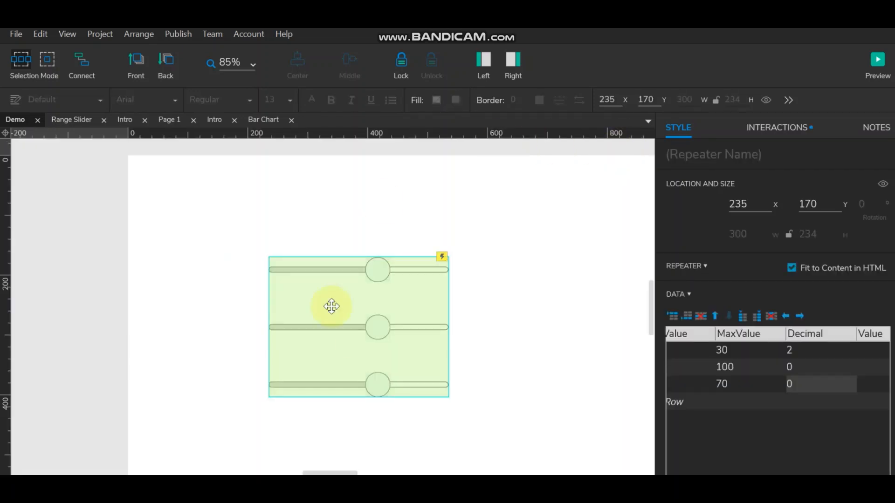
Preview the page in the browser, test the handles of all three sliders, and return to the Axure editor.
{"action": "left_click", "coordinate": [878, 61]}
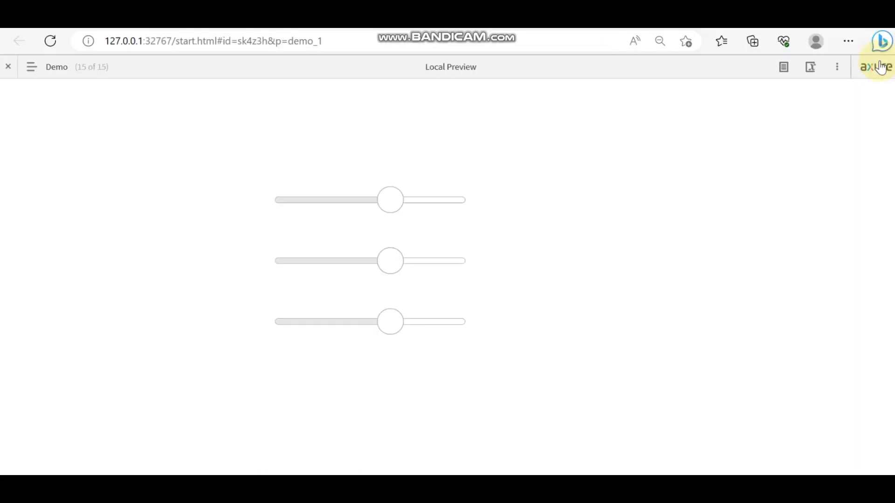
{"action": "left_click", "coordinate": [315, 205]}
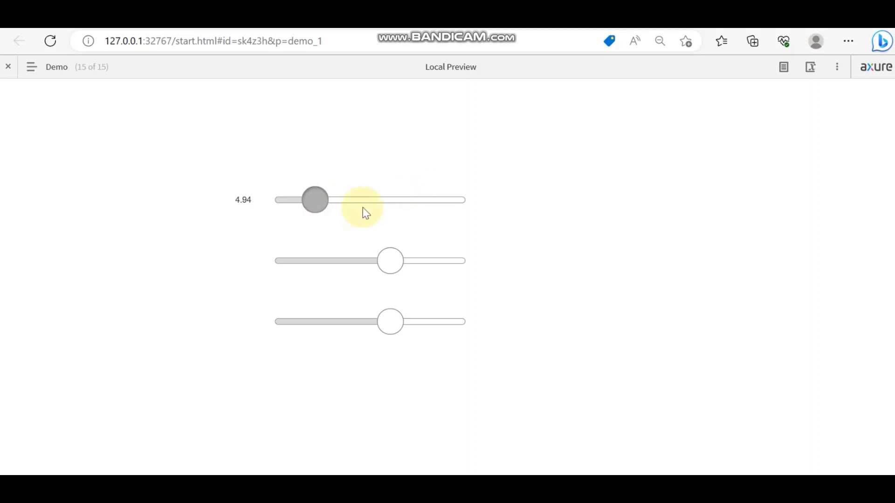
{"action": "left_click", "coordinate": [405, 209]}
{"action": "left_click_drag", "start_coordinate": [386, 270], "coordinate": [314, 261]}
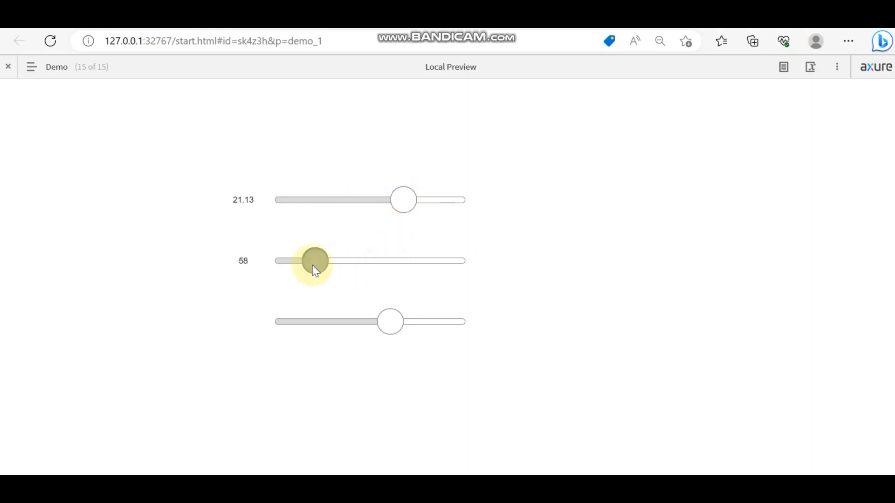
{"action": "mouse_move", "coordinate": [388, 321]}
{"action": "left_mouse_down"}
{"action": "mouse_move", "coordinate": [480, 326]}
{"action": "mouse_move", "coordinate": [290, 322]}
{"action": "mouse_move", "coordinate": [483, 329]}
{"action": "mouse_move", "coordinate": [286, 330]}
{"action": "mouse_move", "coordinate": [385, 328]}
{"action": "left_mouse_up"}
{"action": "left_click_drag", "start_coordinate": [313, 261], "coordinate": [486, 267]}
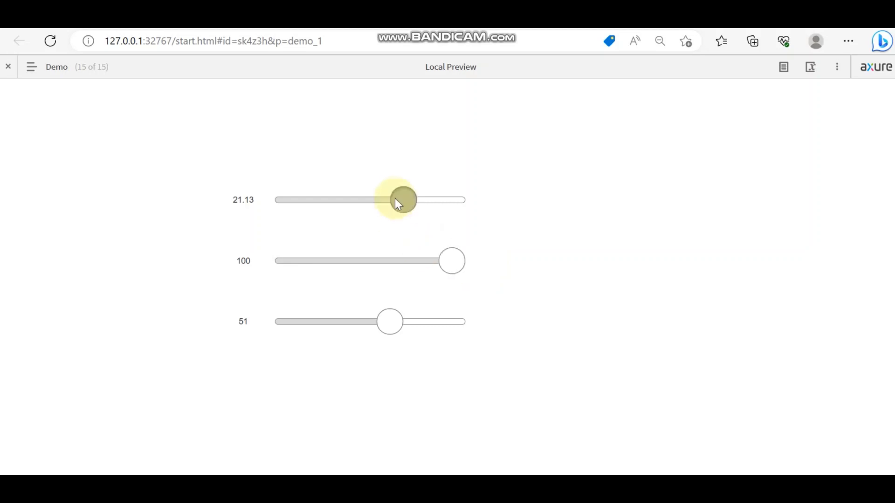
{"action": "left_click_drag", "start_coordinate": [404, 207], "coordinate": [362, 214]}
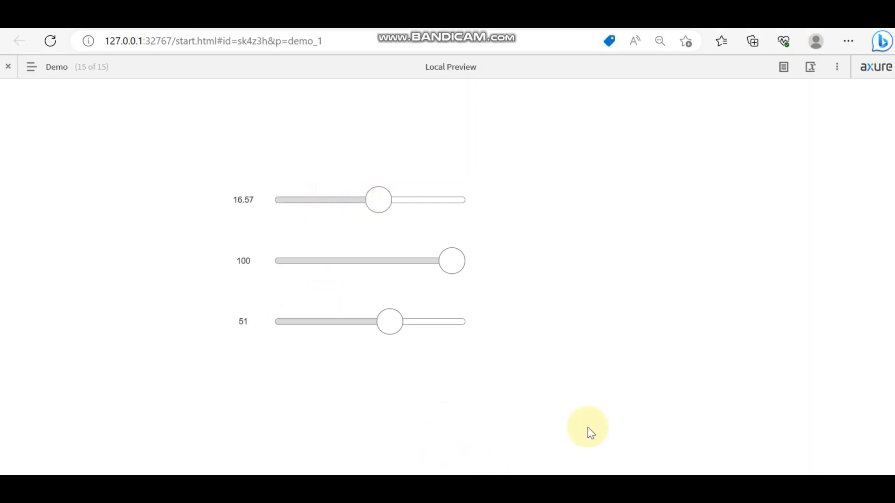
{"action": "key", "text": "alt+Tab"}
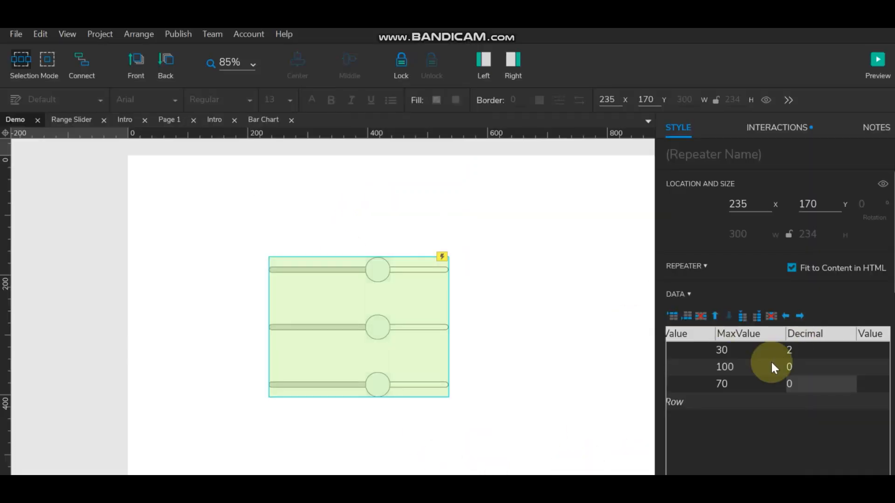
Preview the page again, nudge the handles to display their starting values, and copy the top slider's value.
{"action": "left_click_drag", "start_coordinate": [654, 287], "coordinate": [529, 286]}
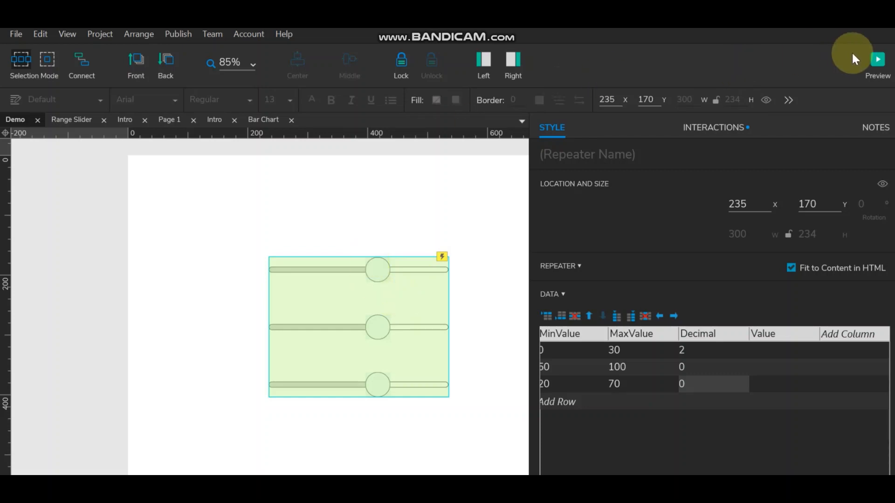
{"action": "left_click", "coordinate": [878, 63]}
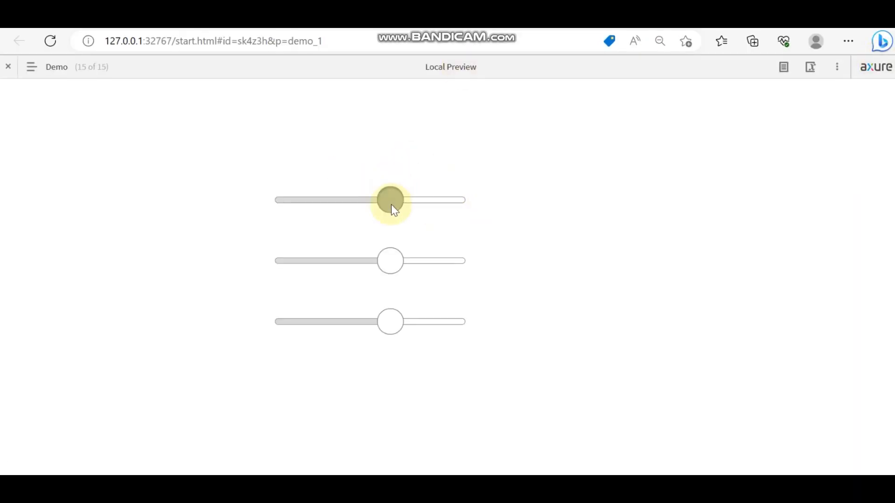
{"action": "left_click_drag", "start_coordinate": [391, 205], "coordinate": [391, 205]}
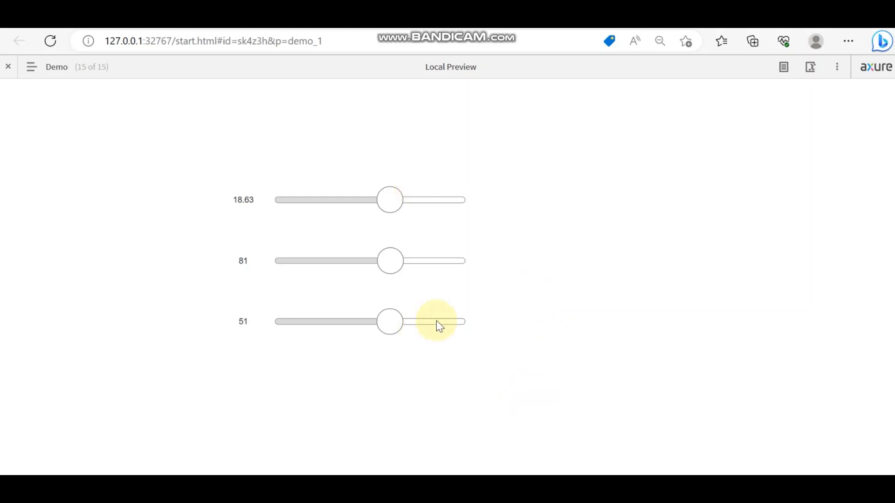
{"action": "left_click_drag", "start_coordinate": [234, 200], "coordinate": [251, 200]}
{"action": "key", "text": "ctrl+c"}
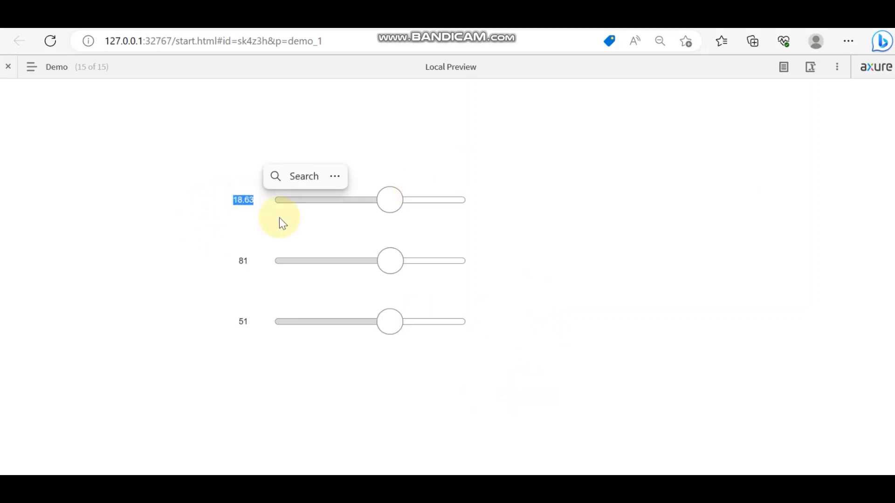
{"action": "left_click", "coordinate": [499, 245]}
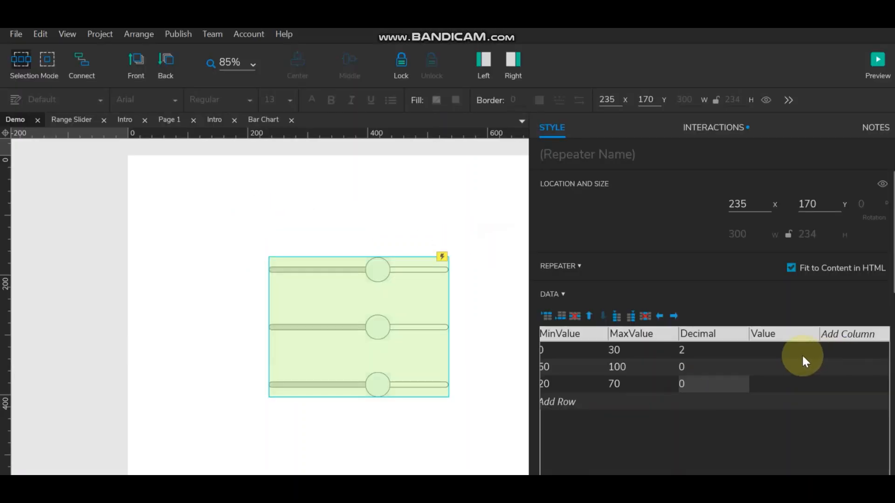
Fill the Value column of the repeater's three data rows with 18.63, 81 and 51.
{"action": "left_click", "coordinate": [788, 352]}
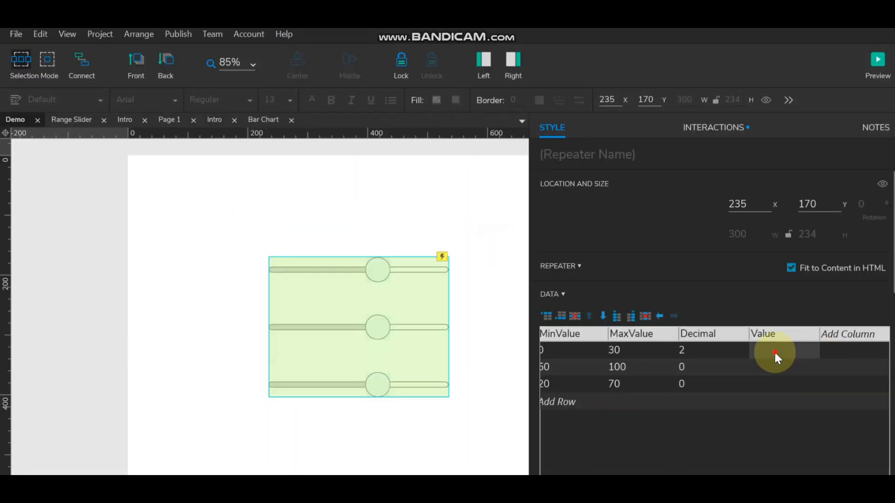
{"action": "key", "text": "ctrl+v"}
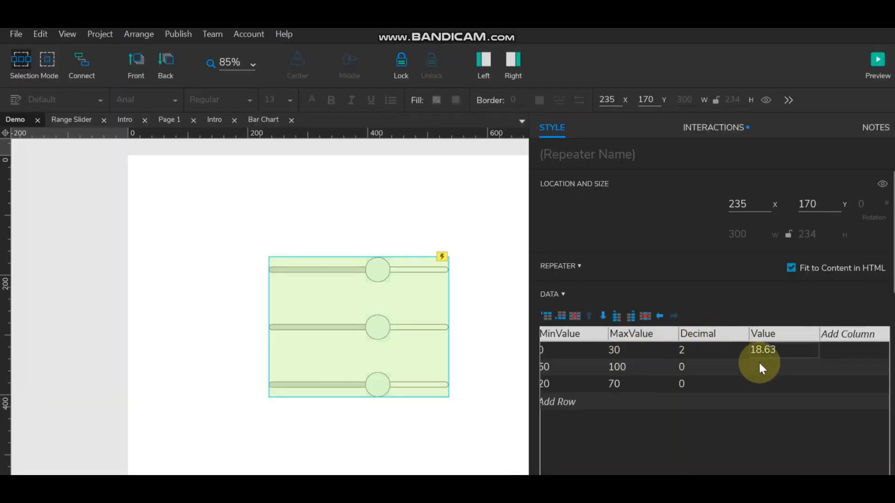
{"action": "left_click", "coordinate": [761, 366]}
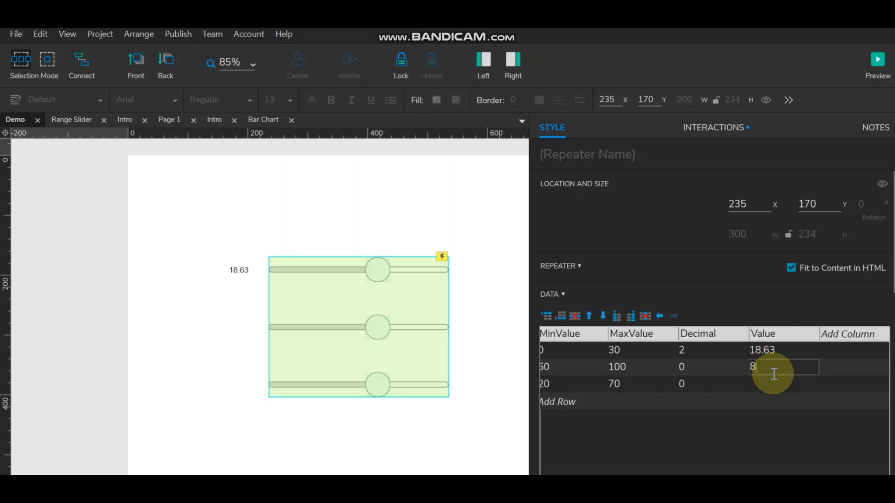
{"action": "type", "text": "81"}
{"action": "left_click", "coordinate": [757, 384]}
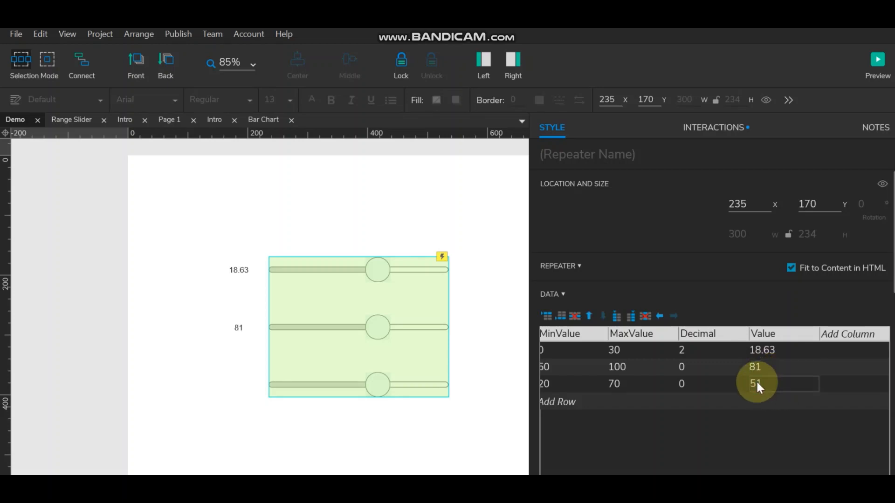
{"action": "left_click", "coordinate": [701, 403]}
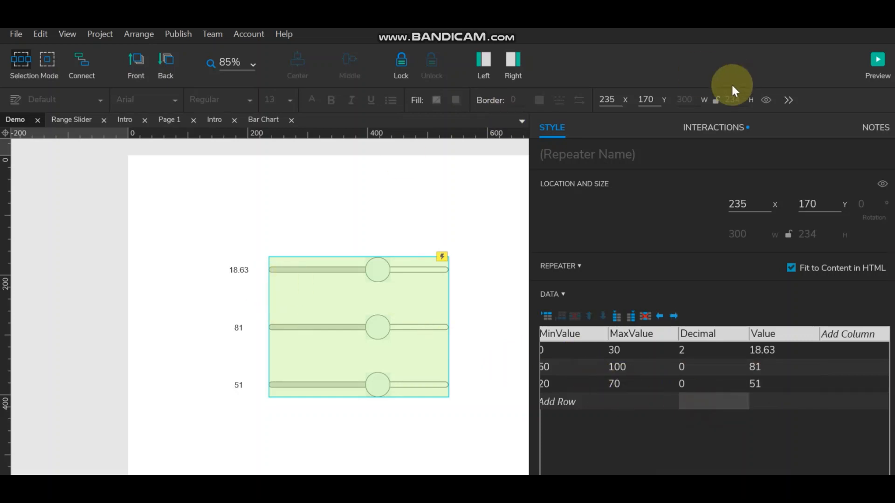
Preview the page, move the handles of all three sliders, reload the preview, and return to the Axure editor.
{"action": "left_click", "coordinate": [879, 61]}
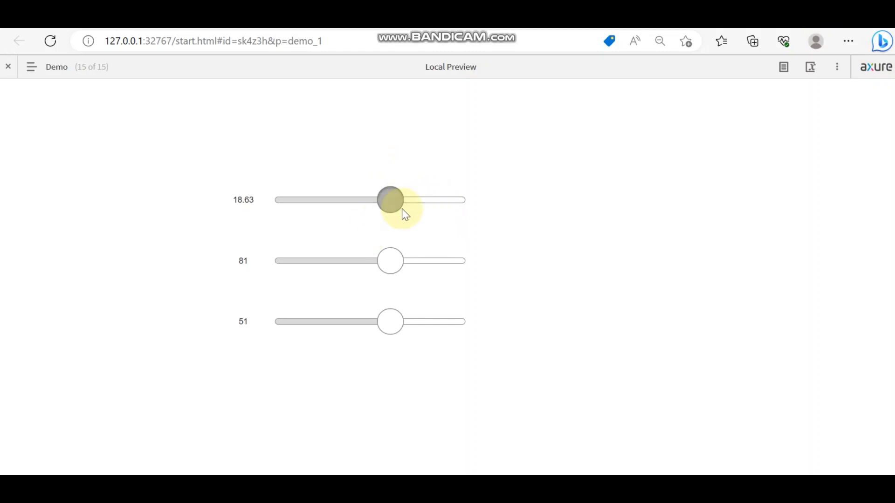
{"action": "mouse_move", "coordinate": [386, 201]}
{"action": "left_mouse_down"}
{"action": "mouse_move", "coordinate": [478, 201]}
{"action": "mouse_move", "coordinate": [298, 198]}
{"action": "mouse_move", "coordinate": [388, 203]}
{"action": "left_mouse_up"}
{"action": "mouse_move", "coordinate": [393, 273]}
{"action": "left_mouse_down"}
{"action": "mouse_move", "coordinate": [300, 266]}
{"action": "mouse_move", "coordinate": [402, 264]}
{"action": "left_mouse_up"}
{"action": "left_click_drag", "start_coordinate": [392, 321], "coordinate": [303, 302]}
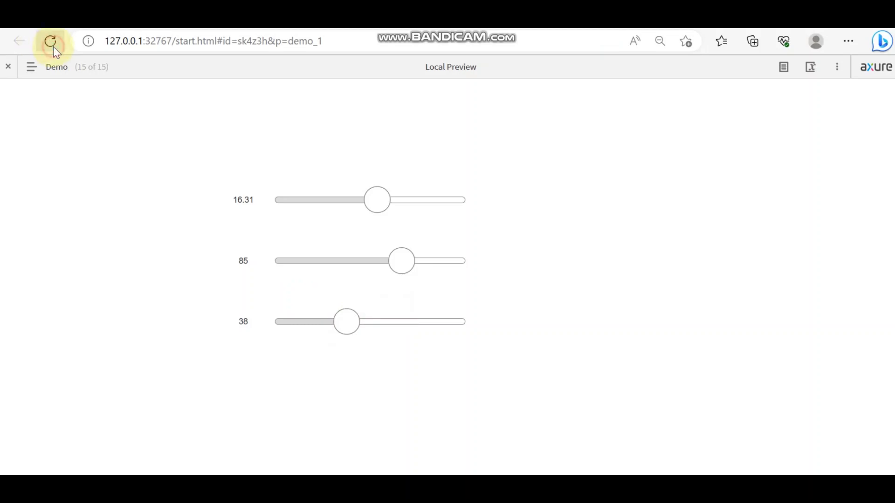
{"action": "left_click", "coordinate": [51, 42]}
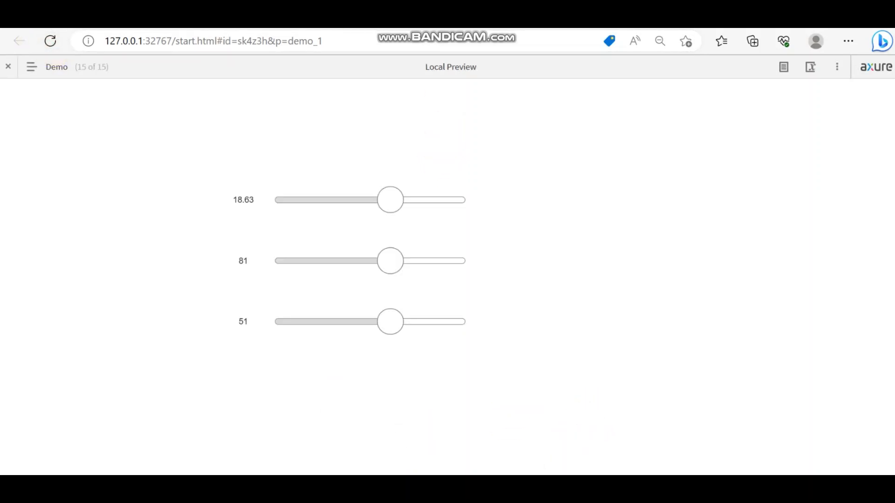
{"action": "left_click", "coordinate": [580, 485]}
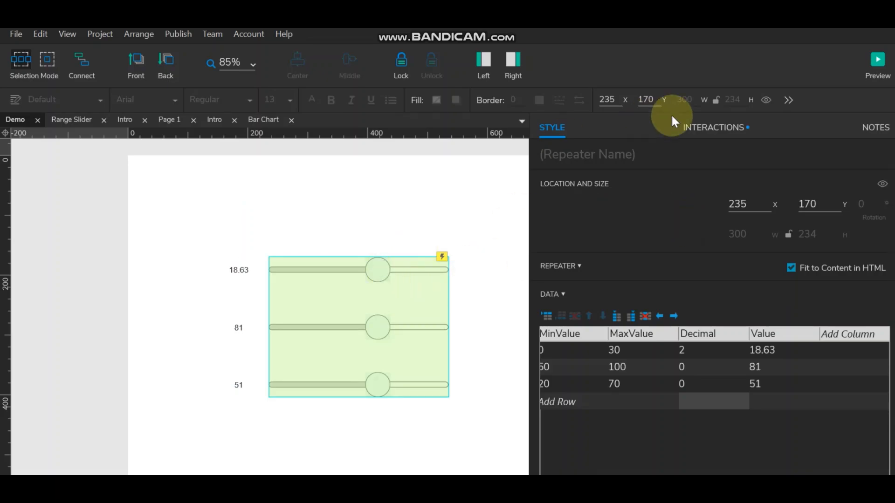
Examine the interactions of the repeater and of the Handle panel inside its item, and close the item editor.
{"action": "left_click", "coordinate": [702, 126]}
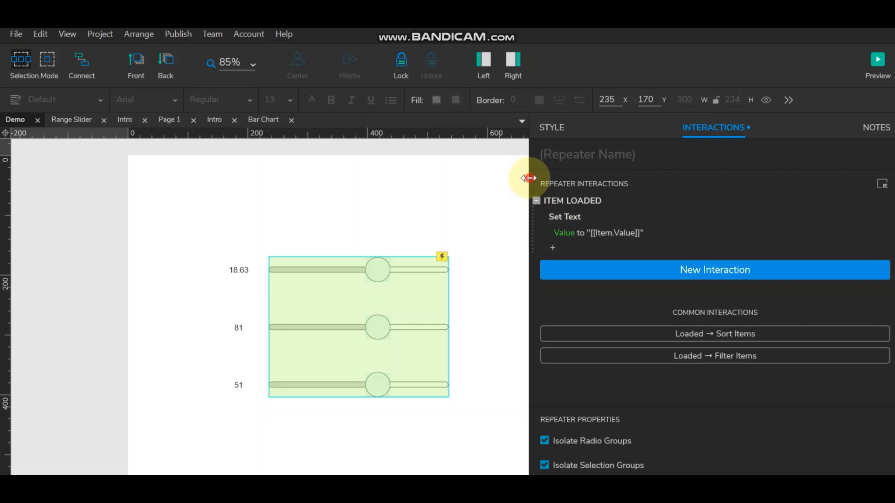
{"action": "left_click_drag", "start_coordinate": [530, 180], "coordinate": [593, 178]}
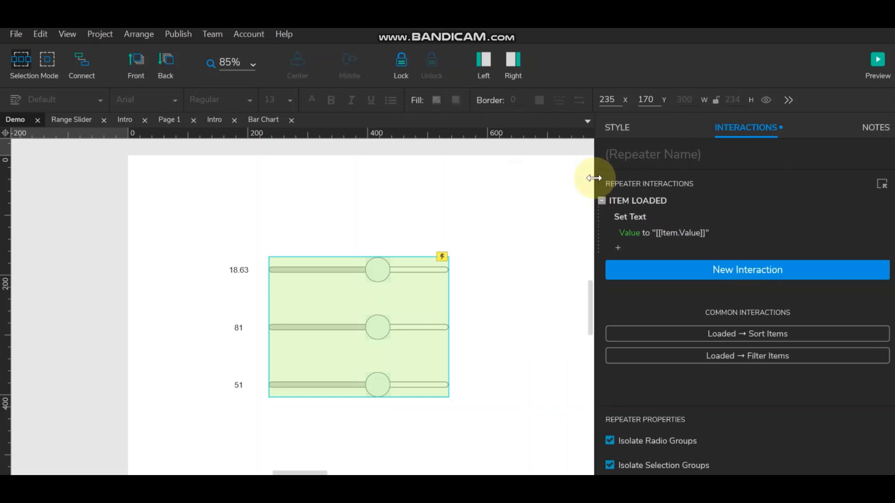
{"action": "double_click", "coordinate": [374, 304]}
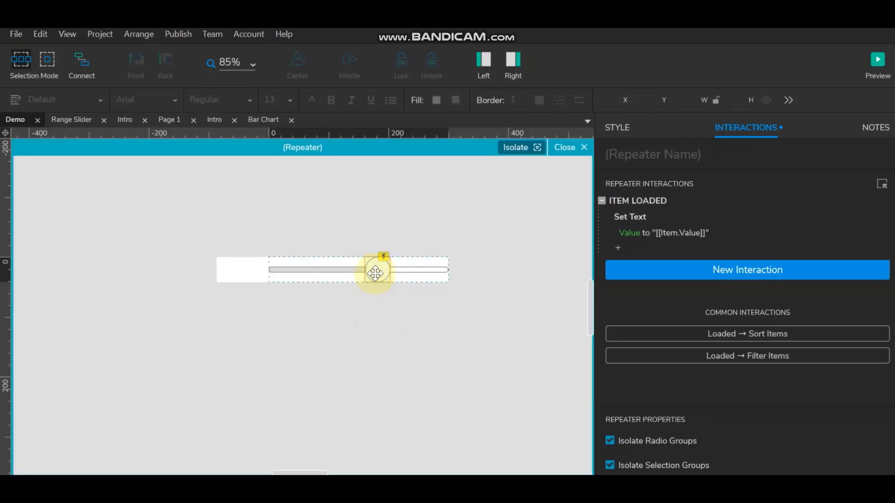
{"action": "left_click", "coordinate": [376, 269]}
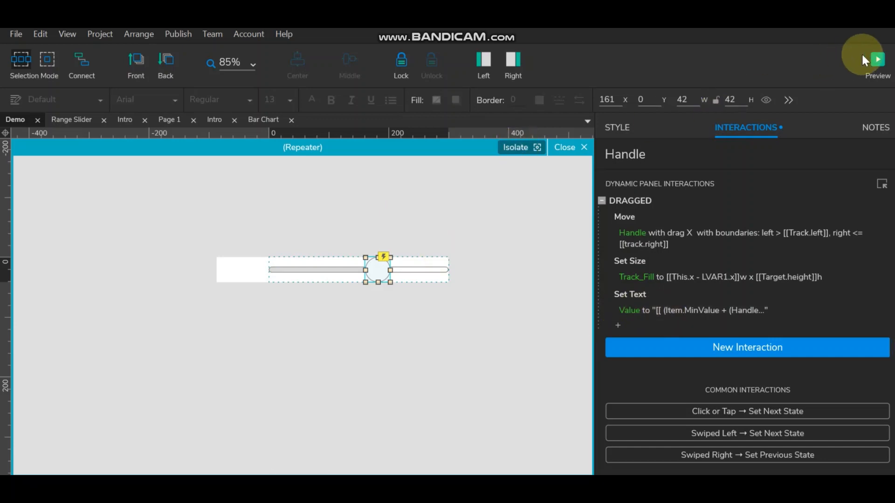
{"action": "left_click", "coordinate": [570, 147]}
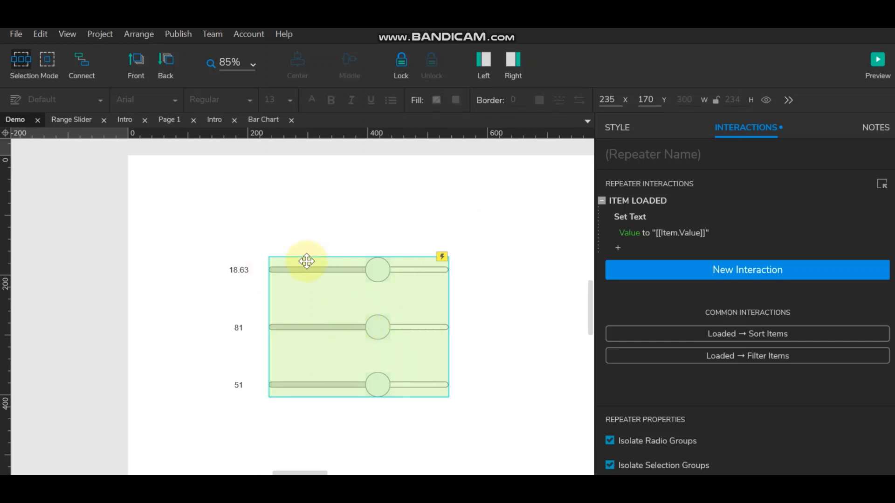
Delete the 0–30 and 50–100 rows from the repeater data, keeping only the 20–70 row.
{"action": "left_click", "coordinate": [616, 126]}
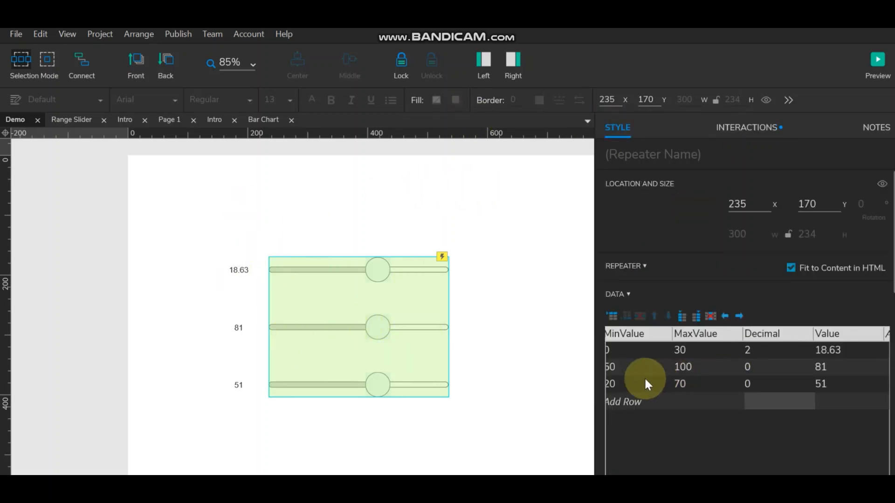
{"action": "left_click", "coordinate": [626, 379]}
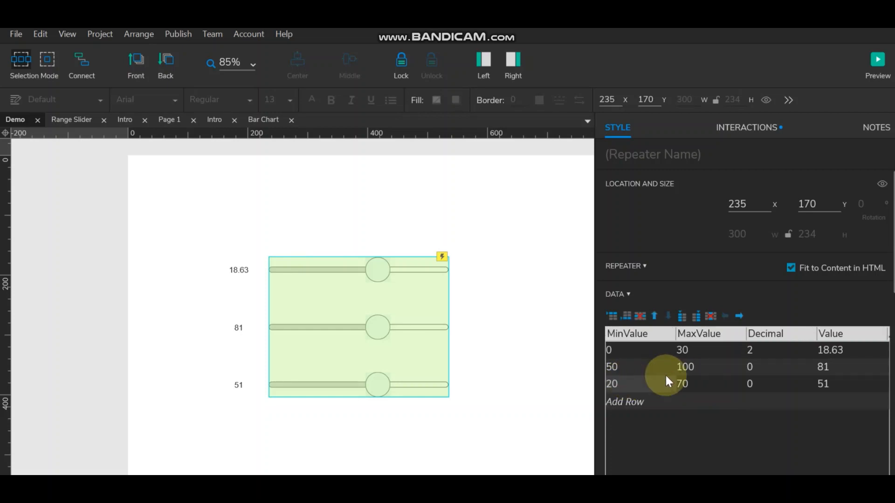
{"action": "left_click", "coordinate": [632, 349]}
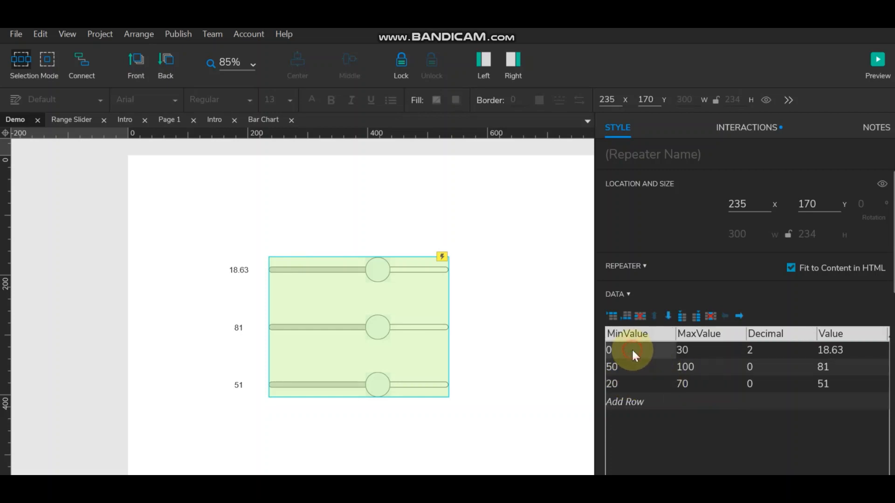
{"action": "left_click", "coordinate": [640, 316]}
{"action": "left_click", "coordinate": [640, 316]}
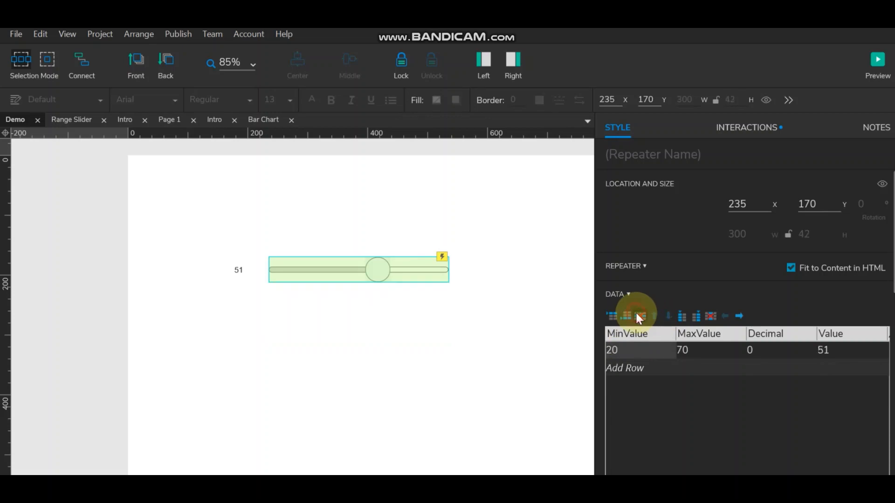
Preview the page with the single slider, test its handle, and return to the Axure editor.
{"action": "left_click", "coordinate": [873, 63]}
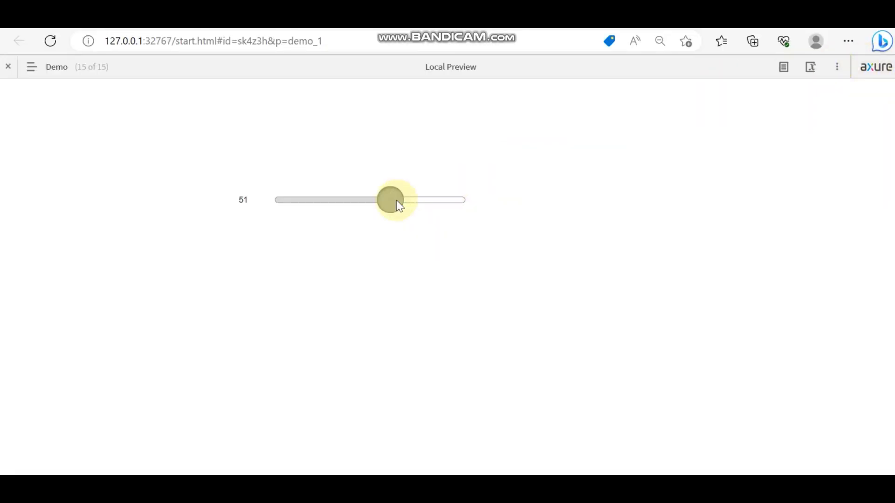
{"action": "left_click_drag", "start_coordinate": [394, 201], "coordinate": [429, 213]}
{"action": "key", "text": "alt+Tab"}
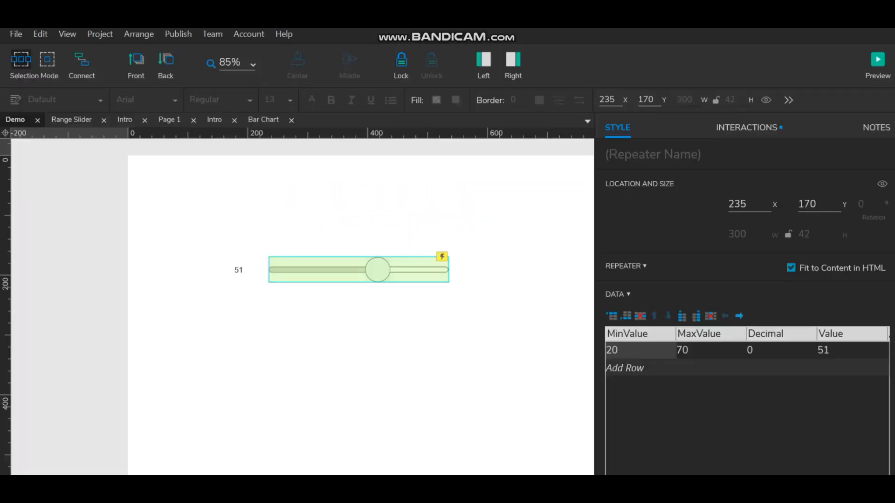
Inside the repeater item, change the fill colour of Track_Fill to teal.
{"action": "double_click", "coordinate": [335, 278]}
{"action": "left_click", "coordinate": [320, 270]}
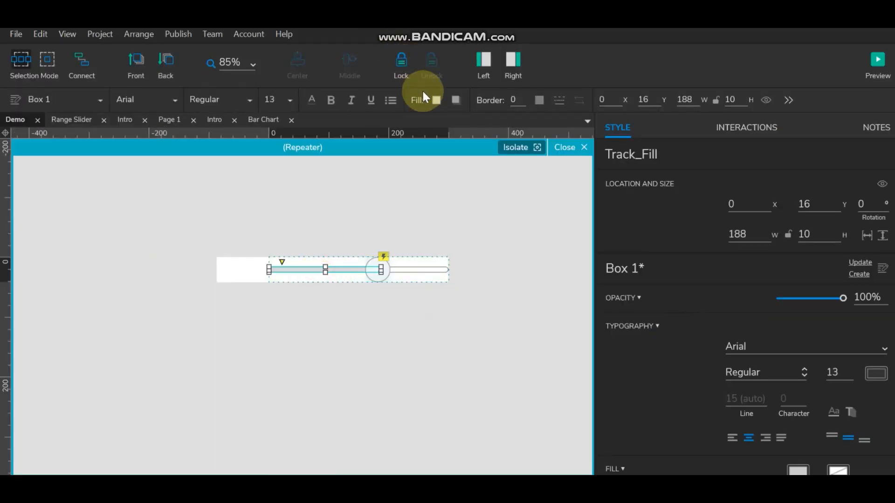
{"action": "left_click", "coordinate": [436, 100]}
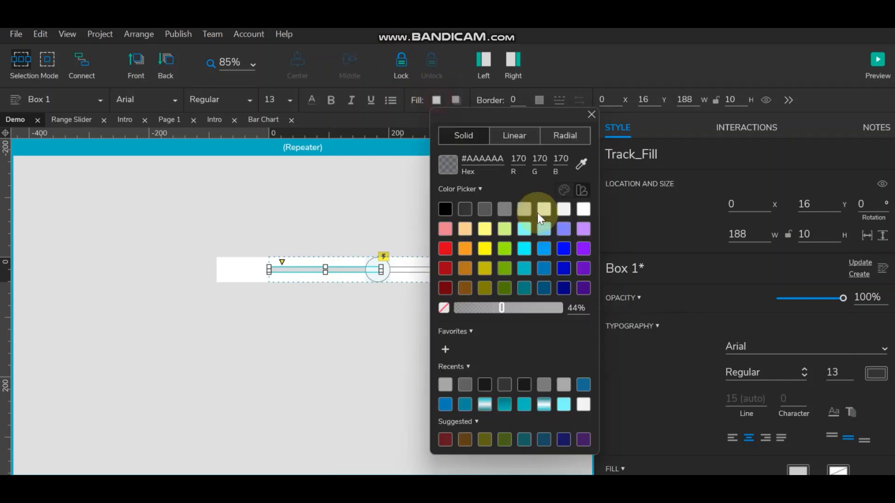
{"action": "left_click", "coordinate": [525, 270]}
{"action": "left_click", "coordinate": [362, 310]}
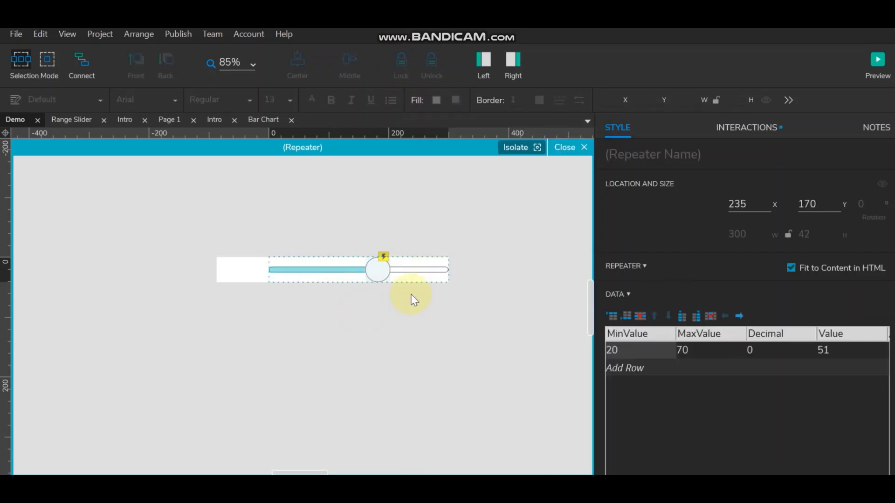
Open State1 of the Handle panel and add a 28 by 28 ellipse centred in the circle at X 7, Y 7.
{"action": "double_click", "coordinate": [375, 271]}
{"action": "left_click", "coordinate": [376, 271]}
{"action": "right_click", "coordinate": [379, 273]}
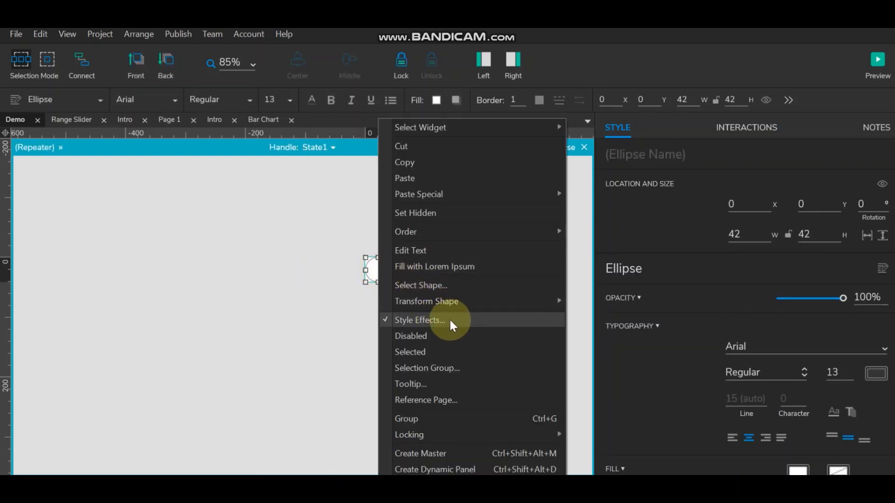
{"action": "left_click", "coordinate": [269, 288]}
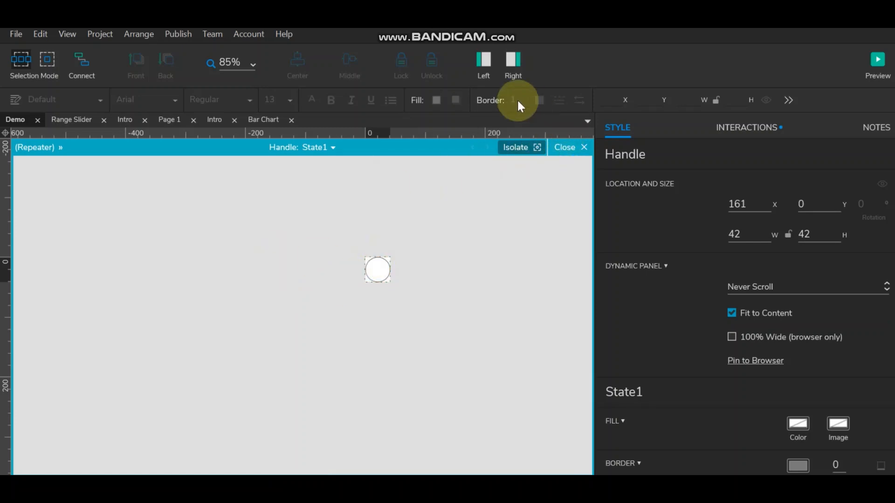
{"action": "left_click", "coordinate": [483, 59]}
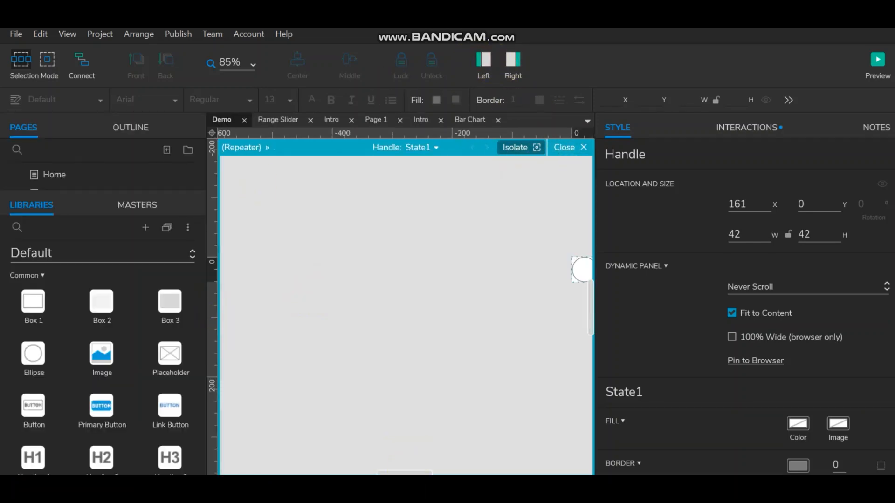
{"action": "left_click_drag", "start_coordinate": [397, 472], "coordinate": [406, 472]}
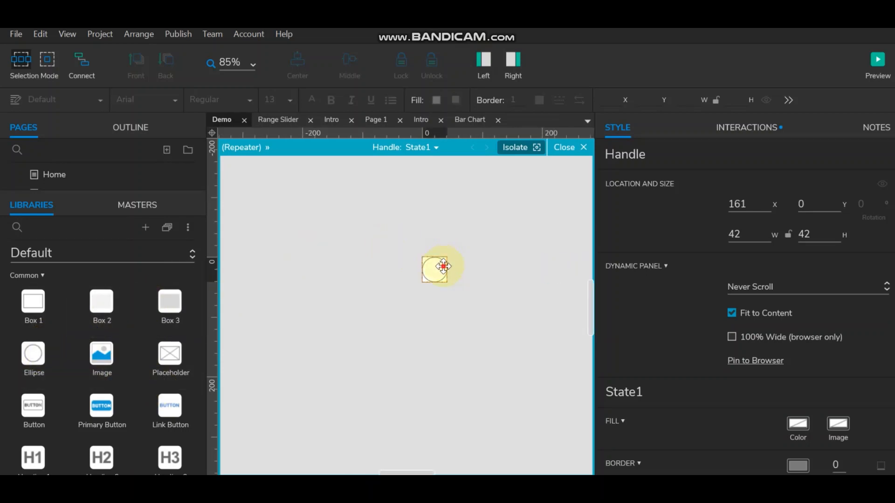
{"action": "mouse_move", "coordinate": [443, 266]}
{"action": "left_mouse_down"}
{"action": "mouse_move", "coordinate": [445, 297]}
{"action": "mouse_move", "coordinate": [439, 278]}
{"action": "left_mouse_up"}
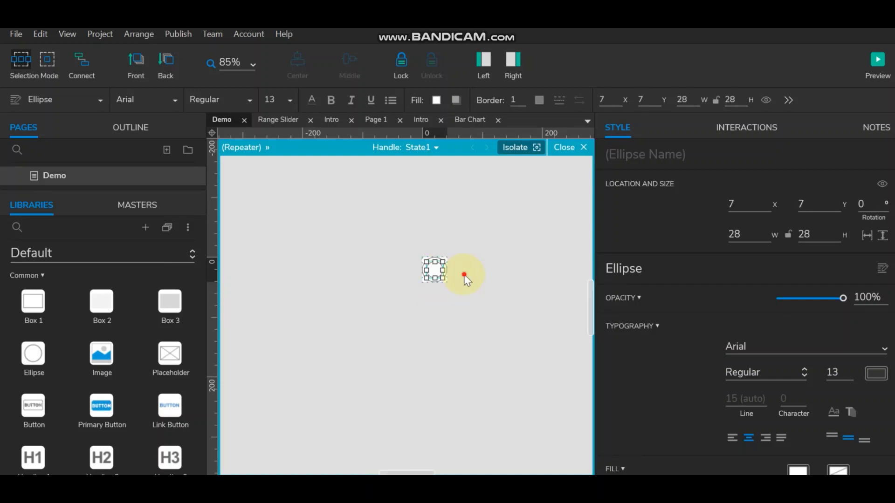
{"action": "left_click", "coordinate": [470, 278]}
Give the inner ellipse of the handle an outer shadow with X and Y offsets of 1.
{"action": "left_click", "coordinate": [437, 269]}
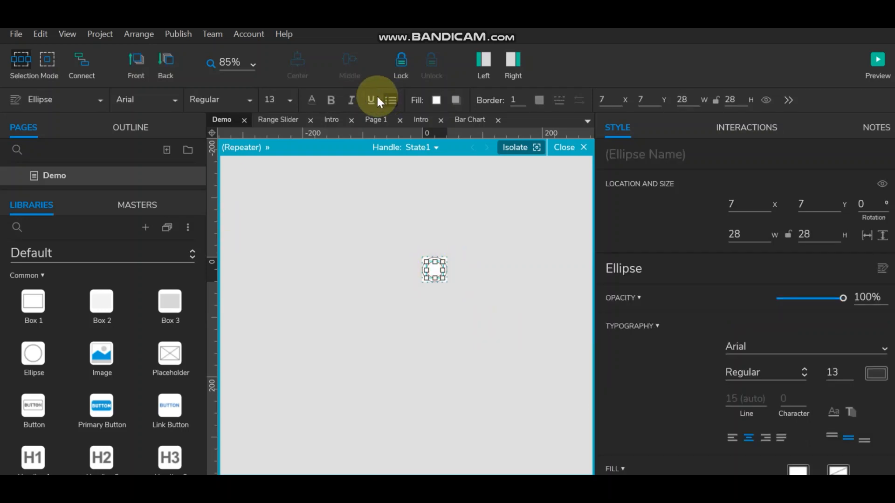
{"action": "left_click", "coordinate": [454, 101]}
{"action": "left_click", "coordinate": [460, 125]}
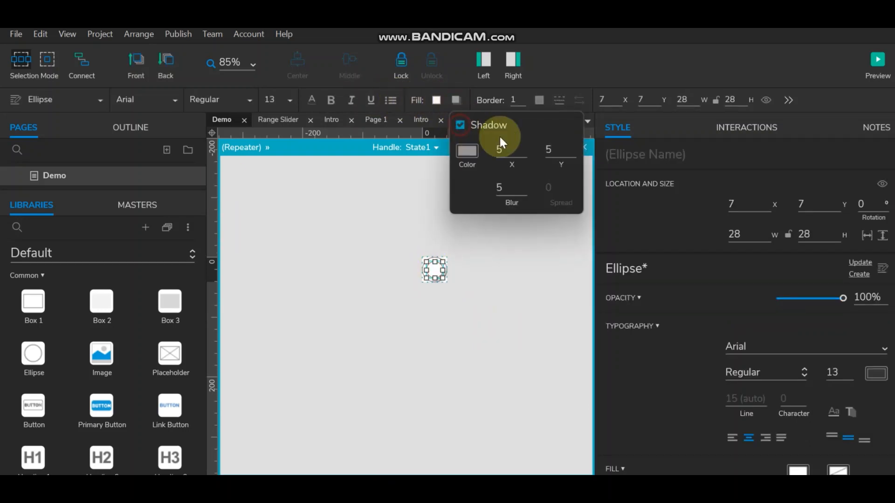
{"action": "type", "text": "1"}
{"action": "left_click", "coordinate": [547, 149]}
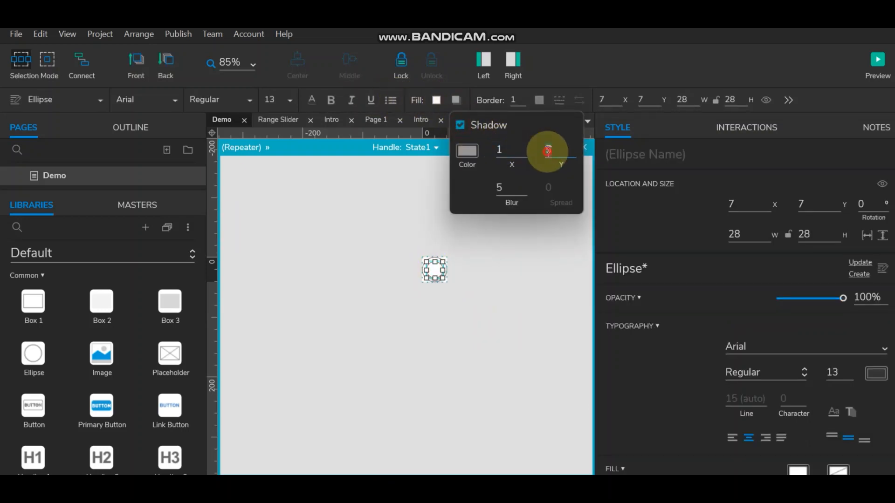
{"action": "type", "text": "1"}
{"action": "left_click", "coordinate": [489, 297]}
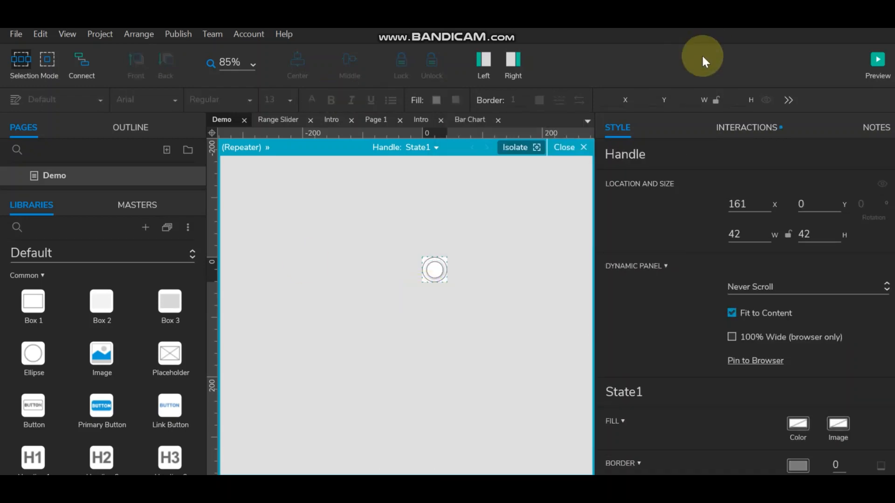
Preview the restyled slider and move its handle back and forth to test the value and the fill.
{"action": "left_click", "coordinate": [877, 64]}
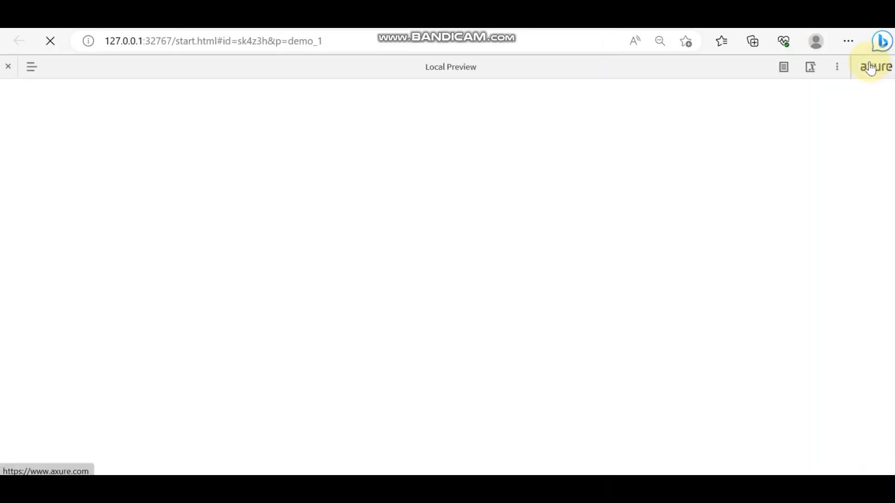
{"action": "left_click_drag", "start_coordinate": [390, 201], "coordinate": [332, 211]}
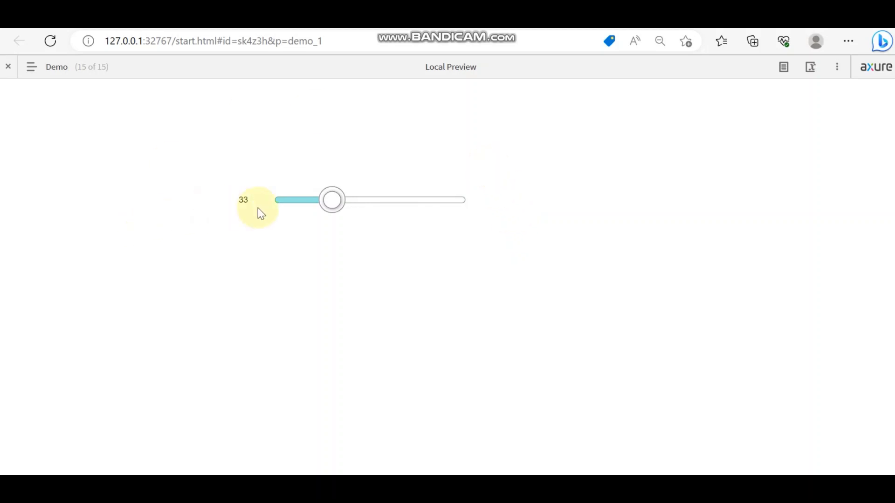
{"action": "double_click", "coordinate": [247, 202]}
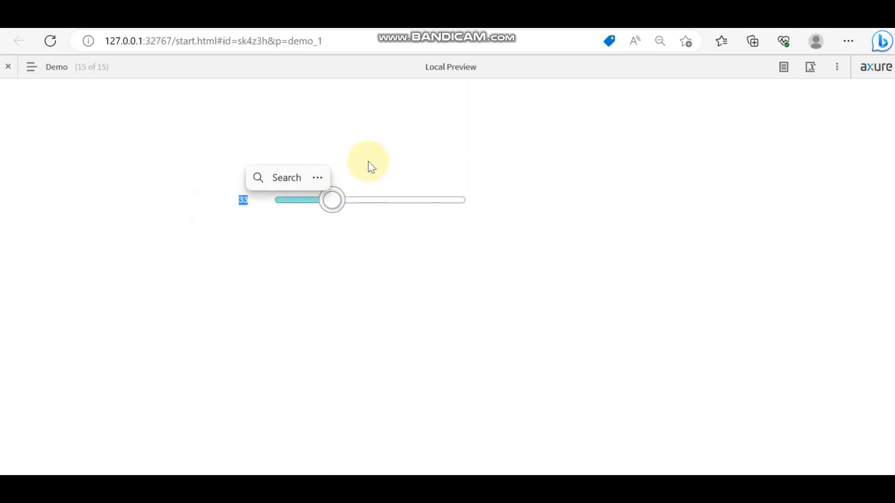
{"action": "left_click", "coordinate": [374, 172]}
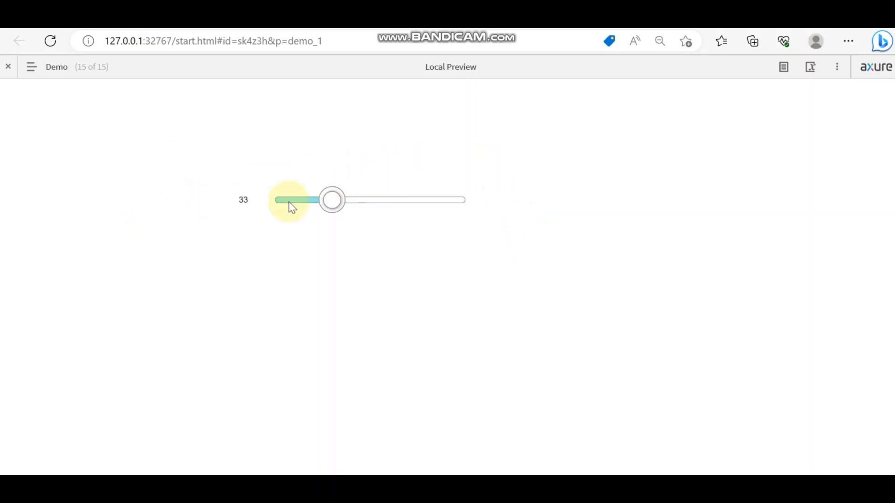
{"action": "left_click_drag", "start_coordinate": [332, 200], "coordinate": [441, 199]}
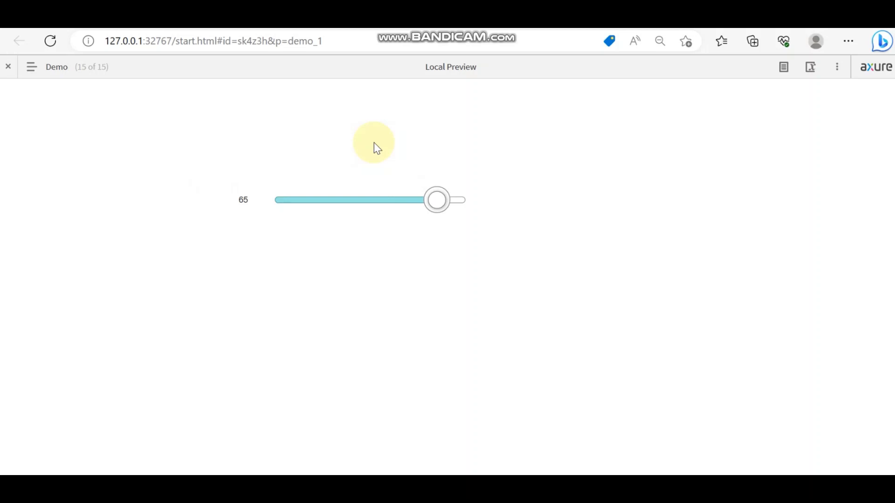
{"action": "left_click_drag", "start_coordinate": [437, 200], "coordinate": [347, 201]}
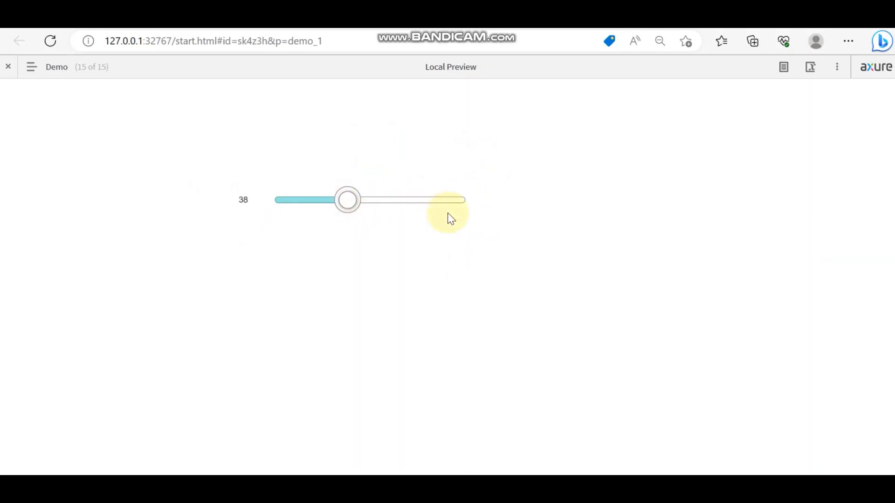